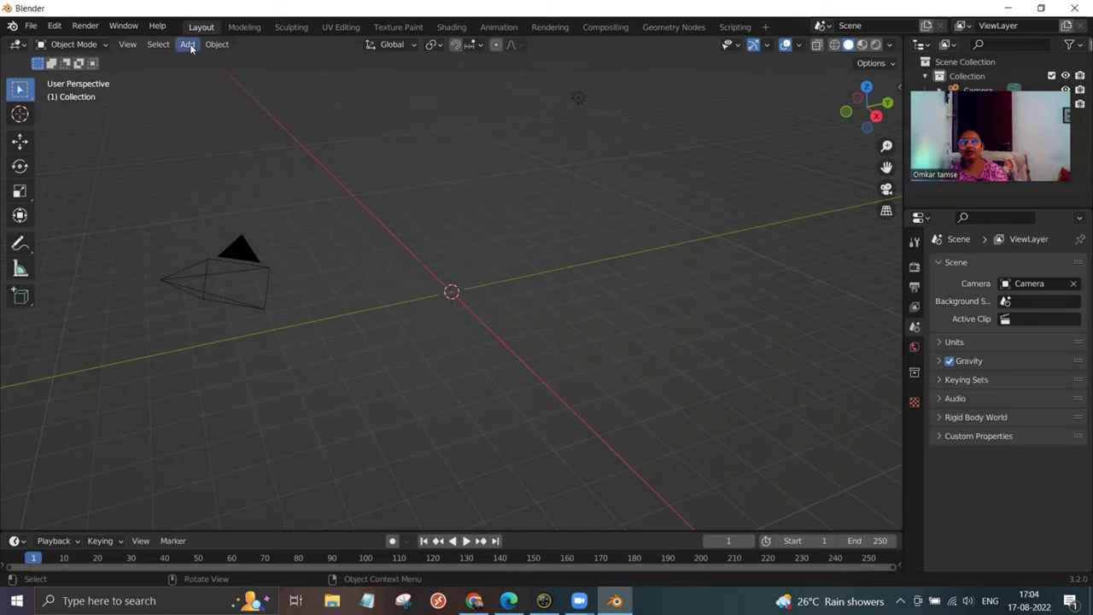
Add a mesh cylinder at the origin with 150 vertices.
click(188, 44)
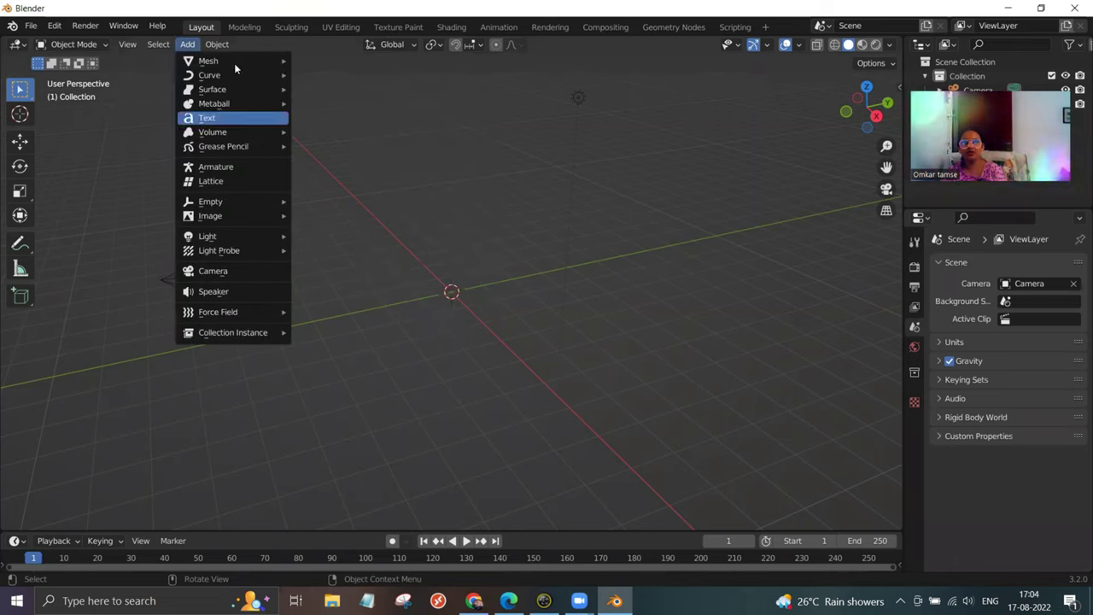
mouse_move(238, 63)
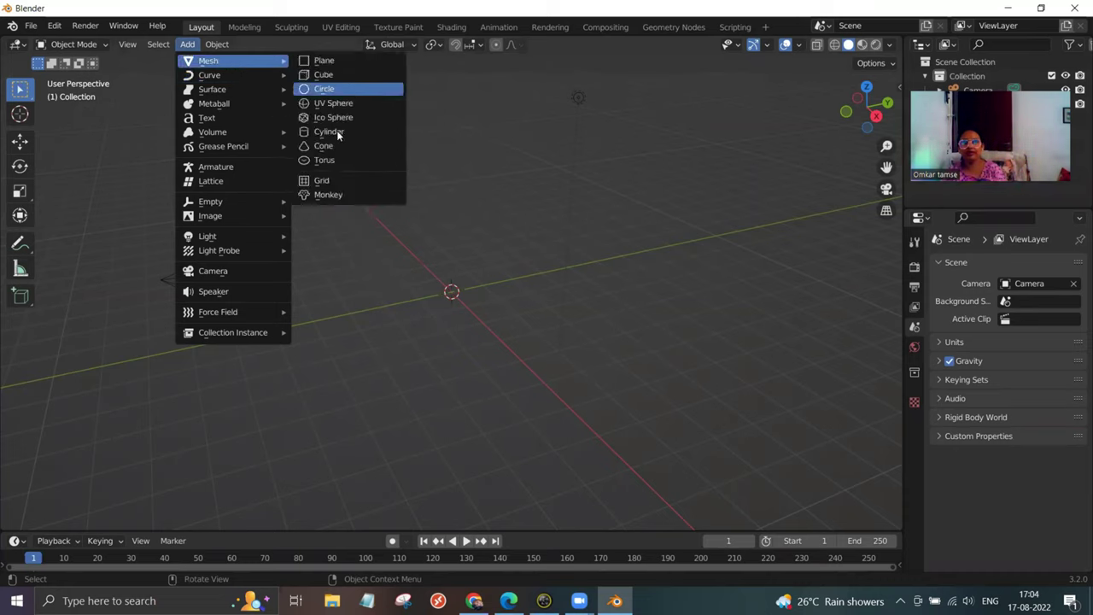
click(336, 136)
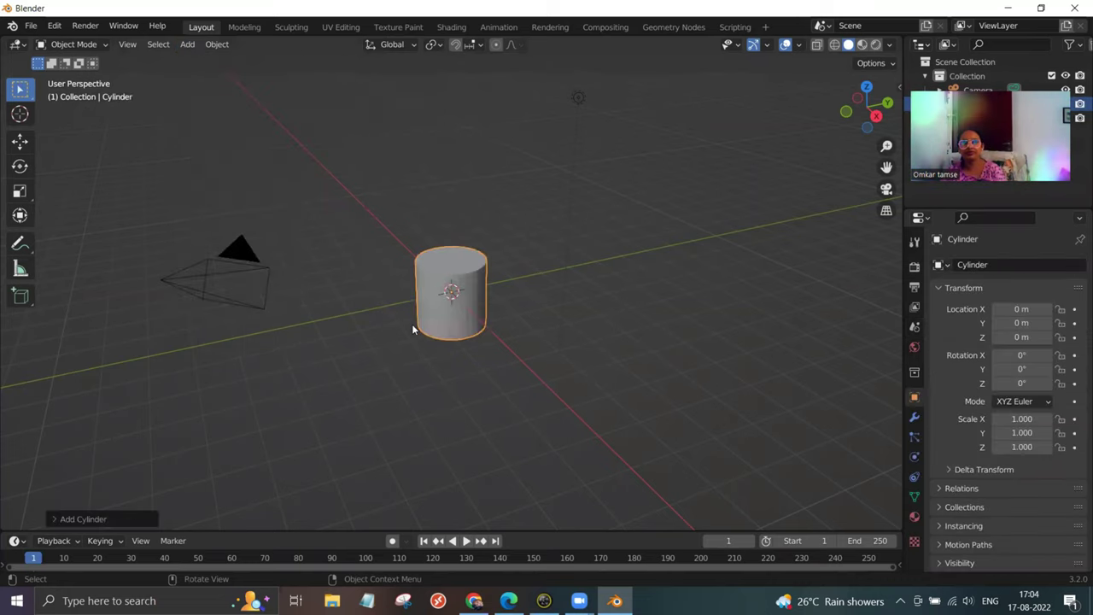
click(53, 520)
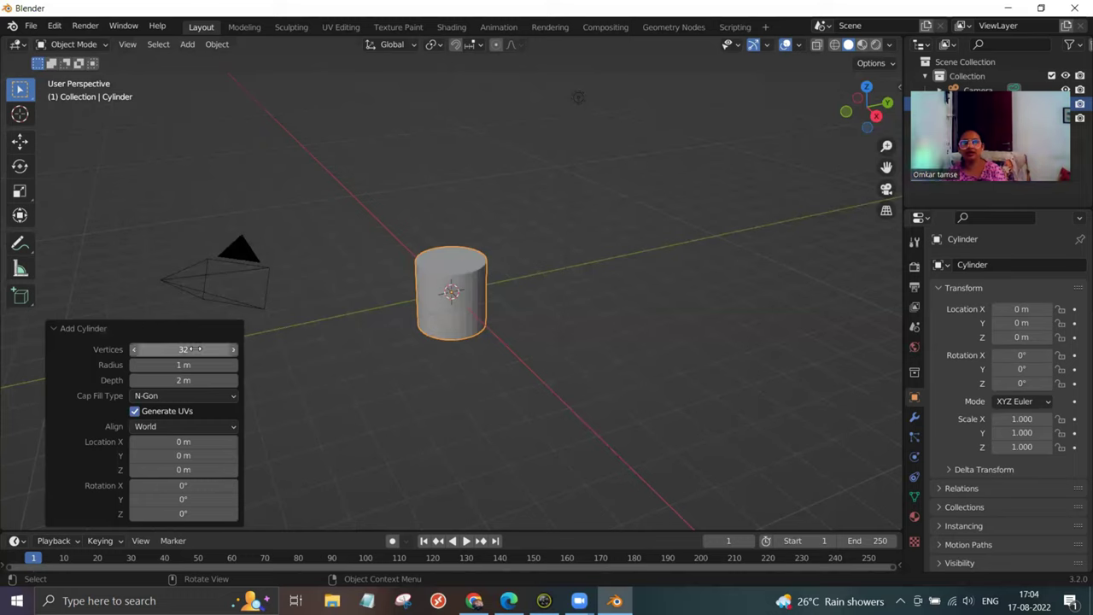
click(195, 349)
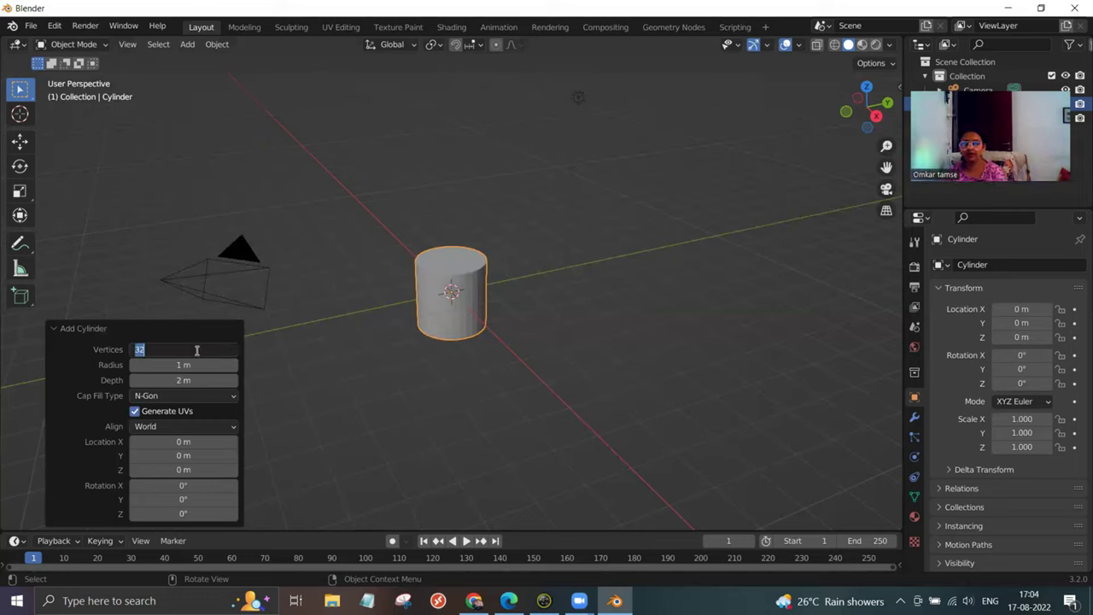
text(150)
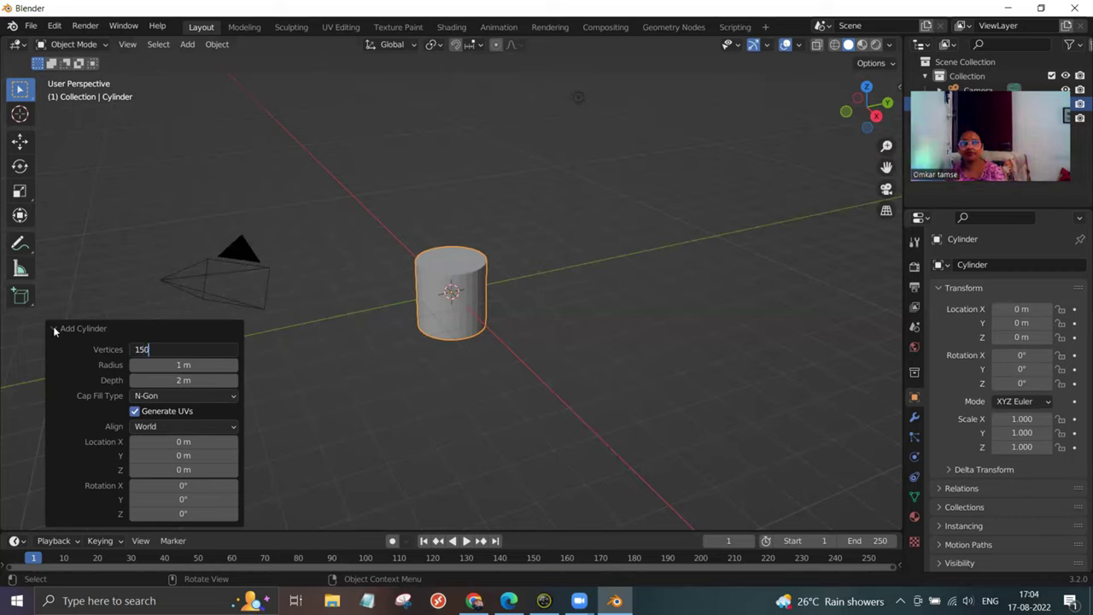
click(54, 329)
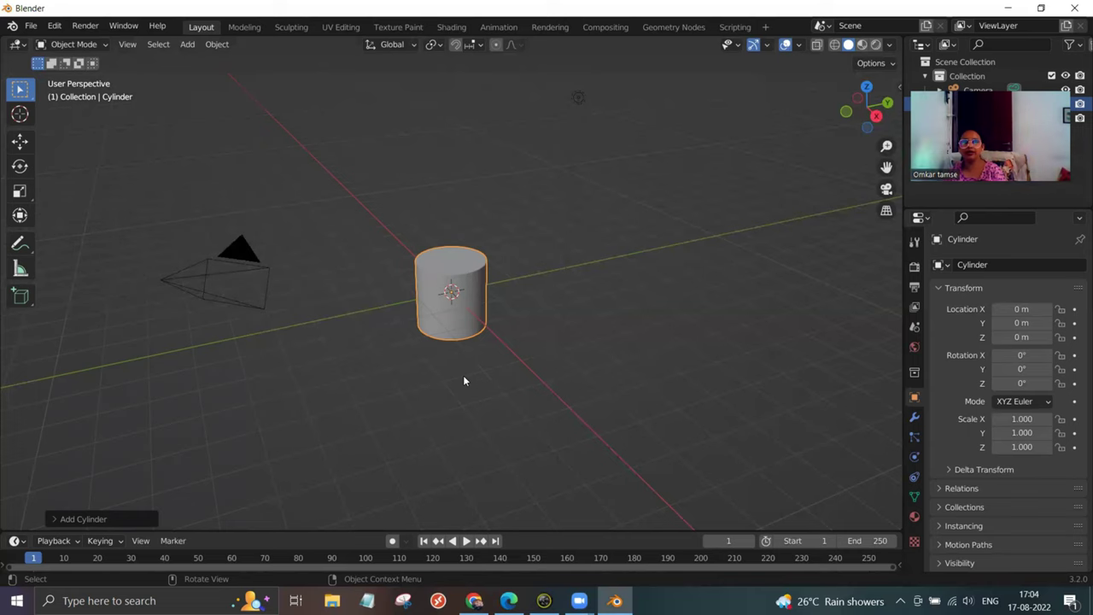
Add a NURBS circle curve at the origin while working in the front orthographic view.
key(KP_1)
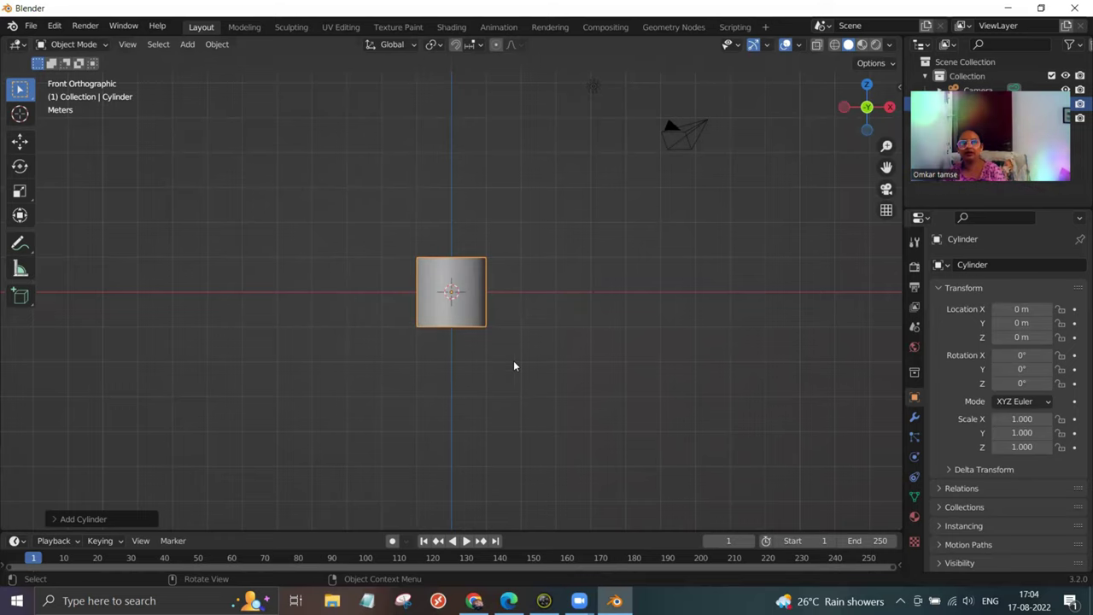
scroll(554, 341, up, 1)
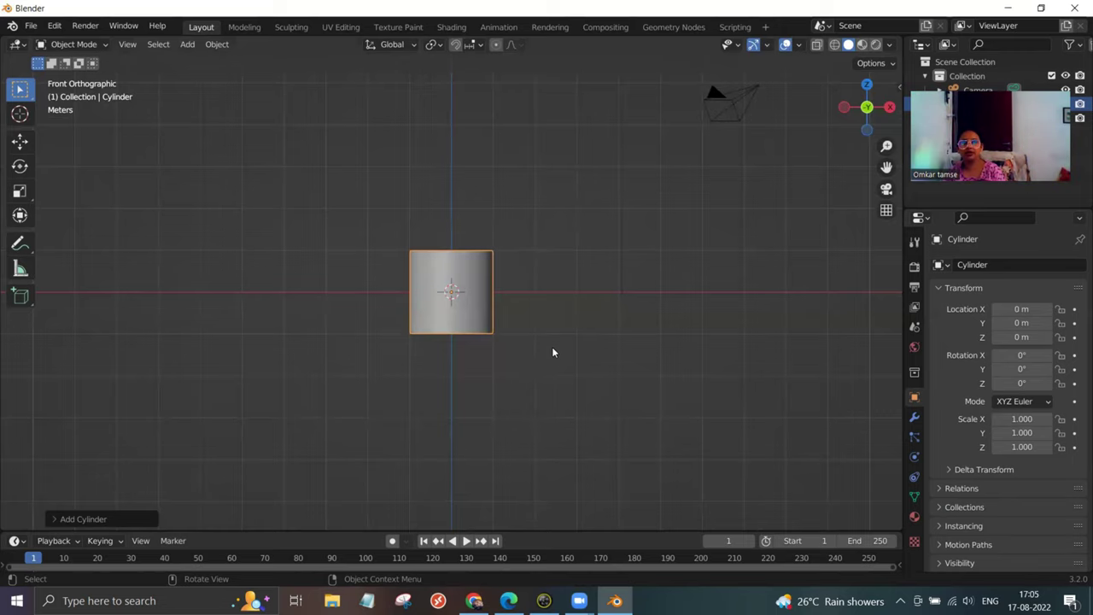
scroll(551, 350, up, 1)
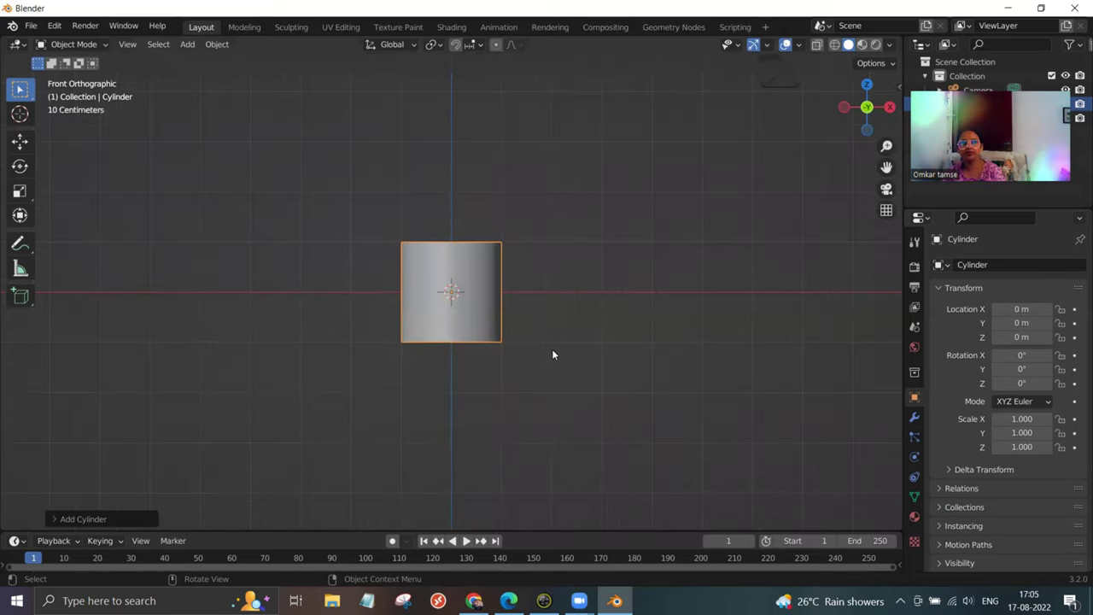
scroll(551, 352, up, 1)
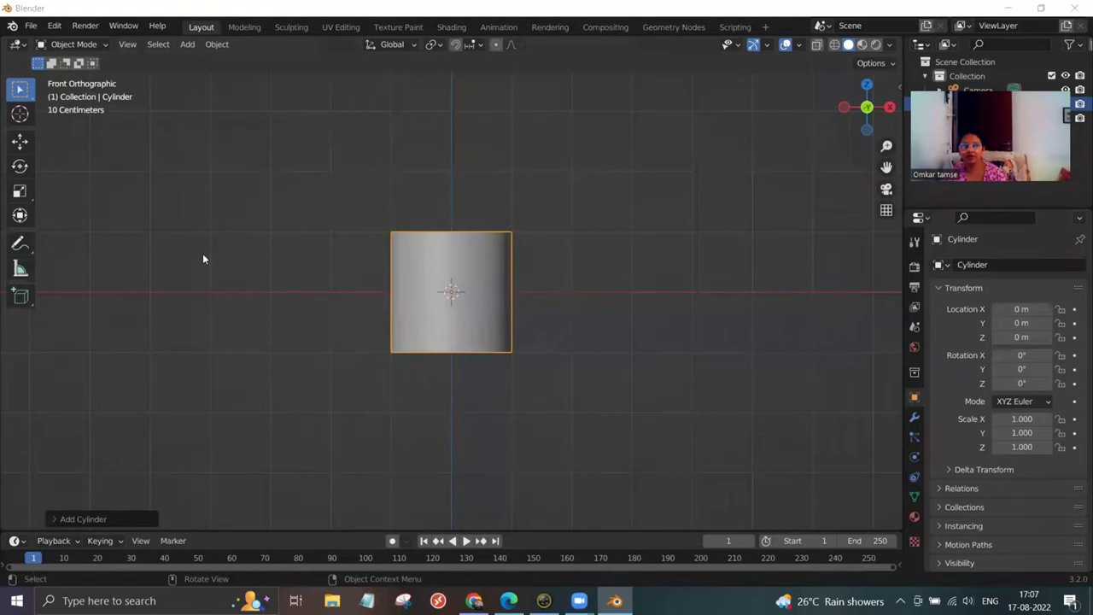
click(187, 47)
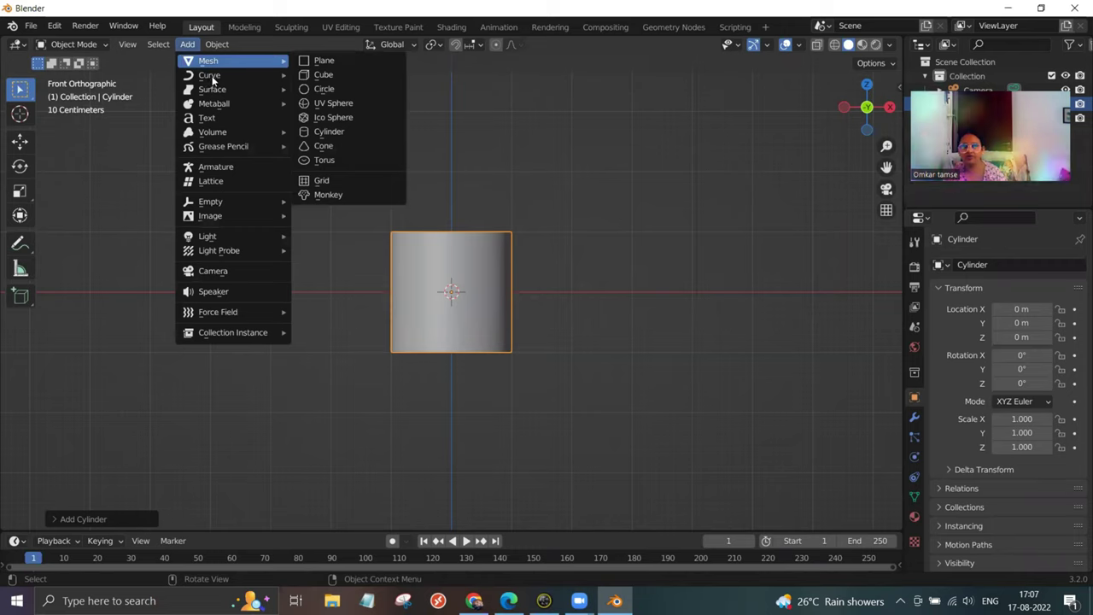
mouse_move(215, 78)
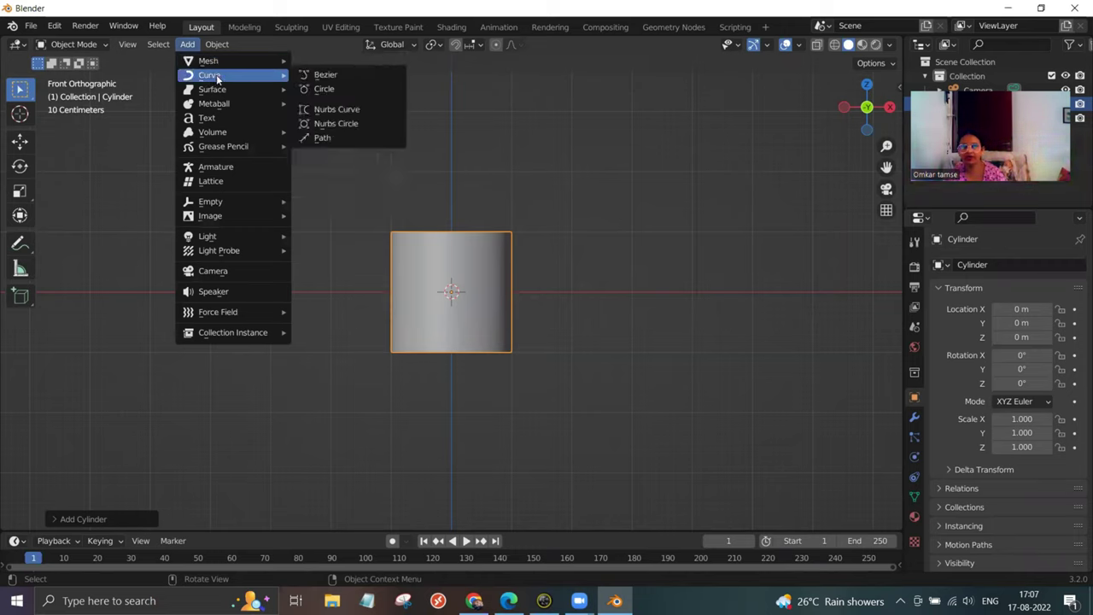
click(346, 125)
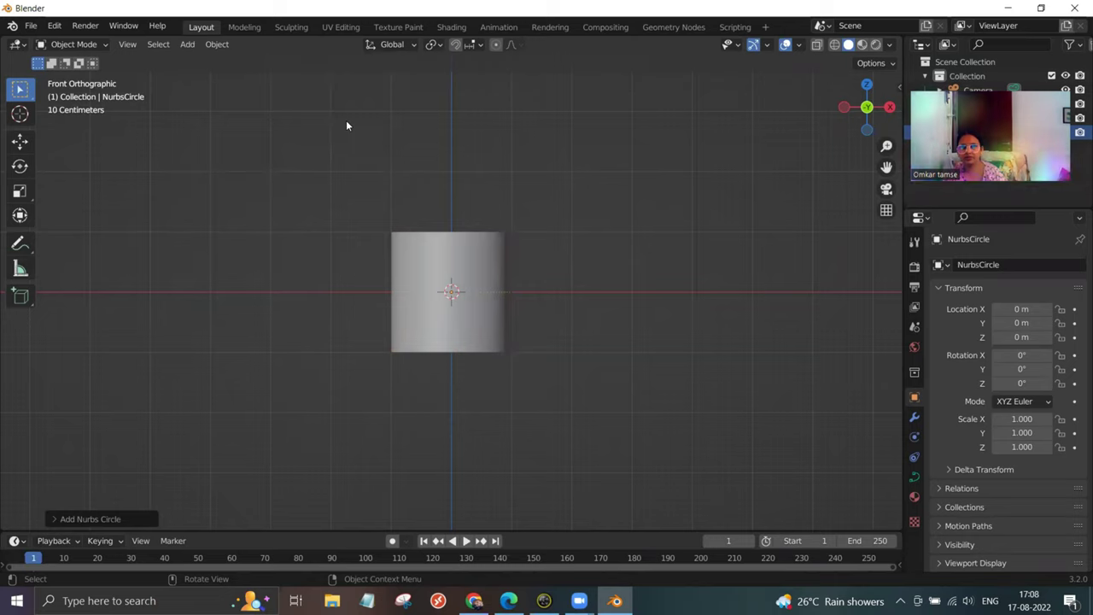
Offset the new NURBS circle to about 2.72 m along X and set its alignment to View.
click(55, 520)
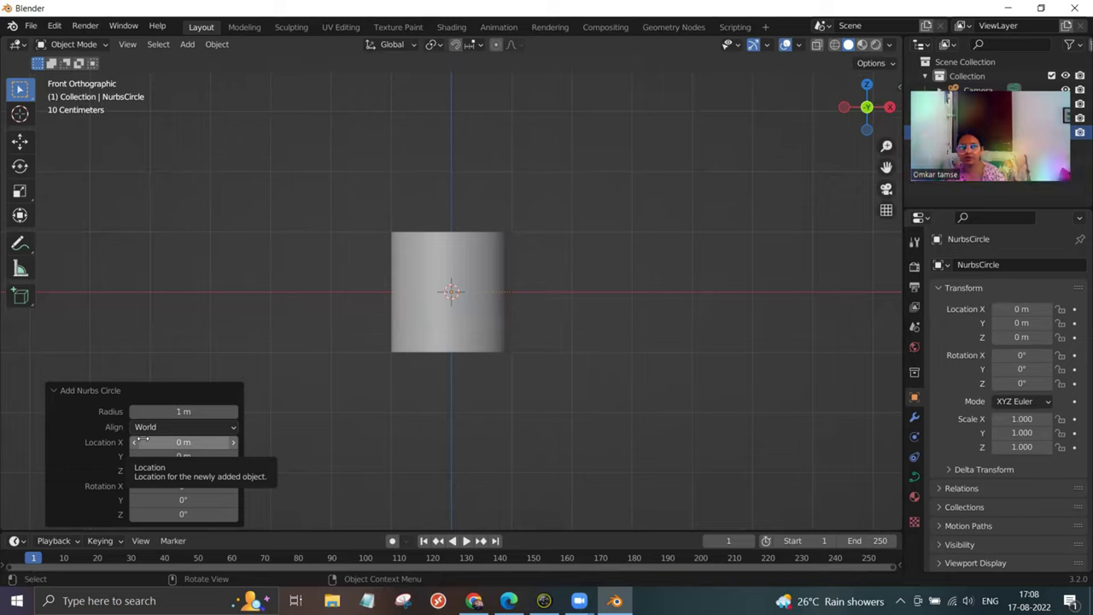
drag(183, 441, 302, 445)
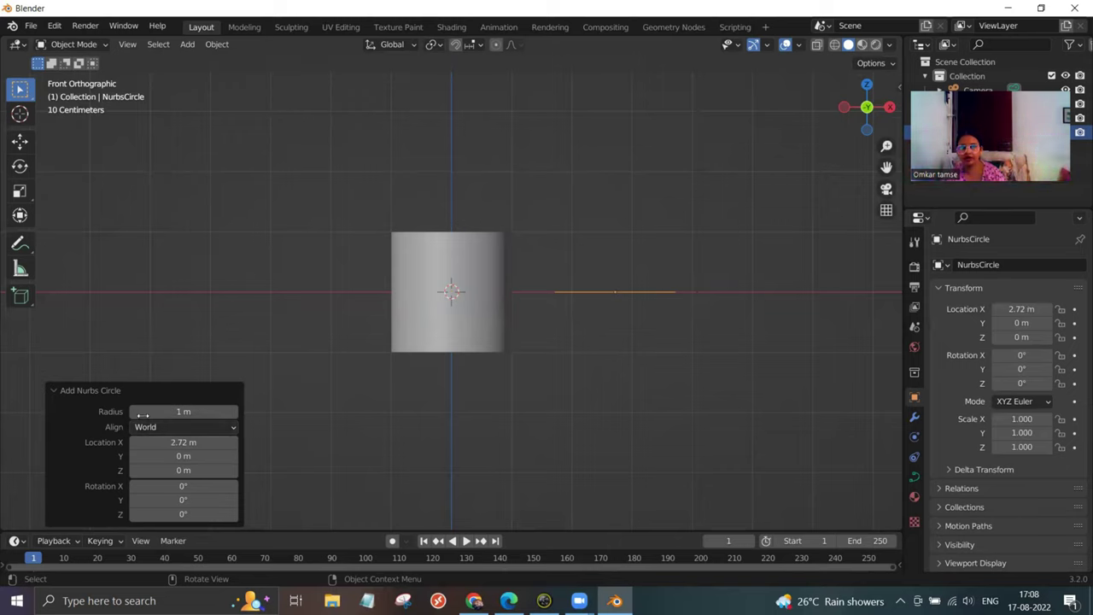
click(234, 429)
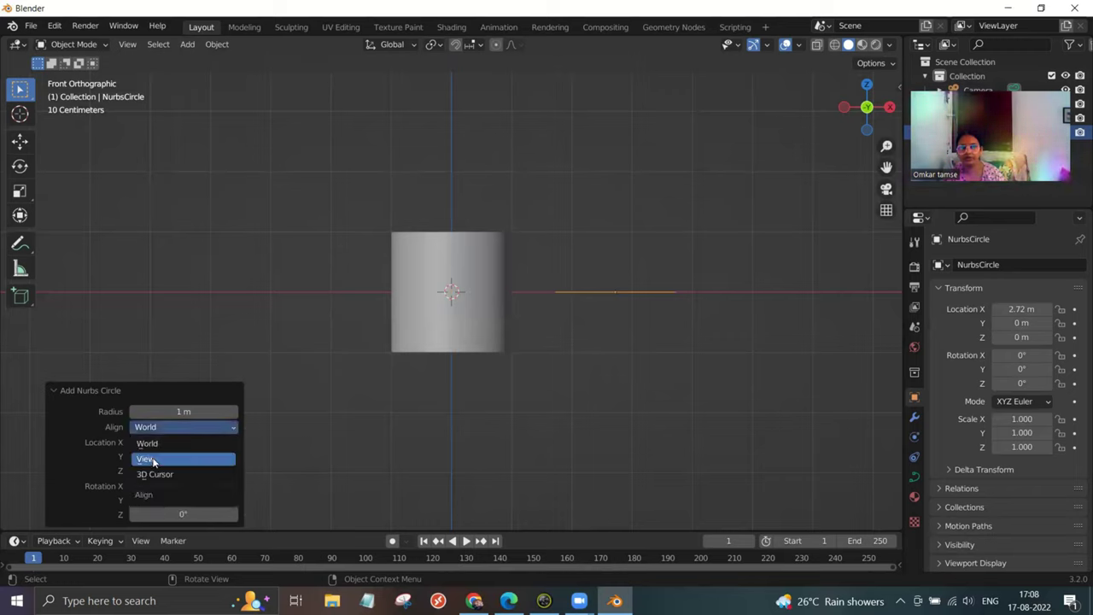
click(149, 459)
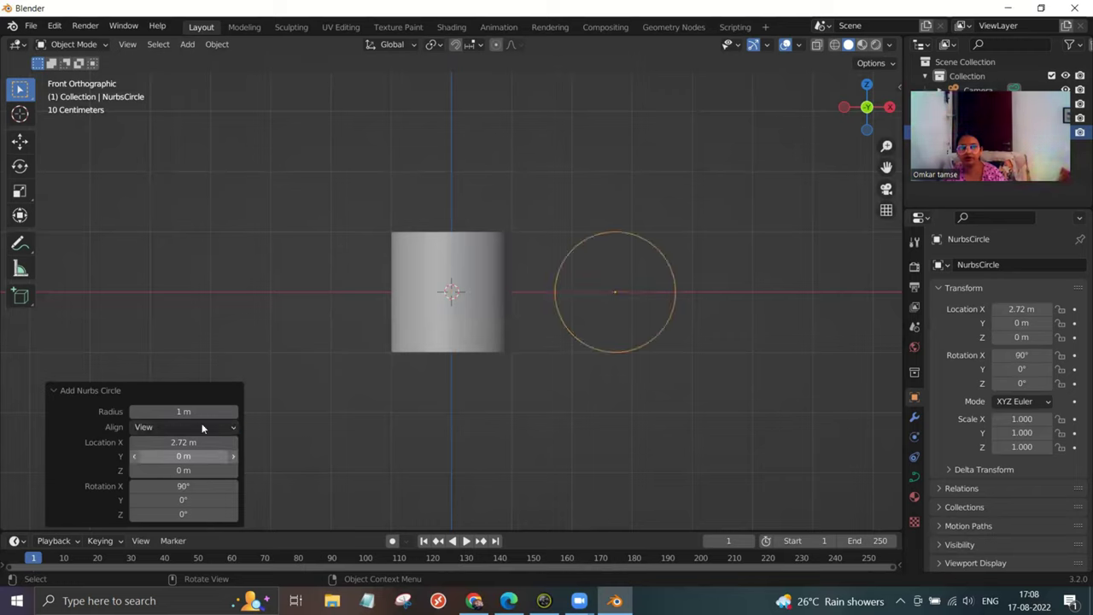
click(53, 391)
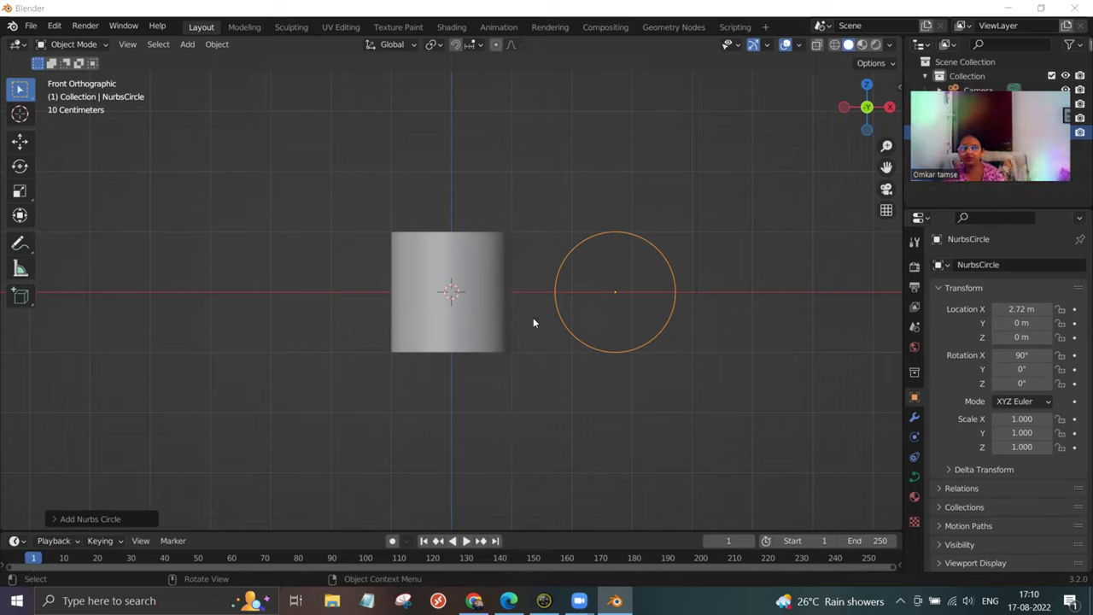
Add a Bezier circle curve at the origin while working in the top orthographic view.
scroll(520, 331, down, 1)
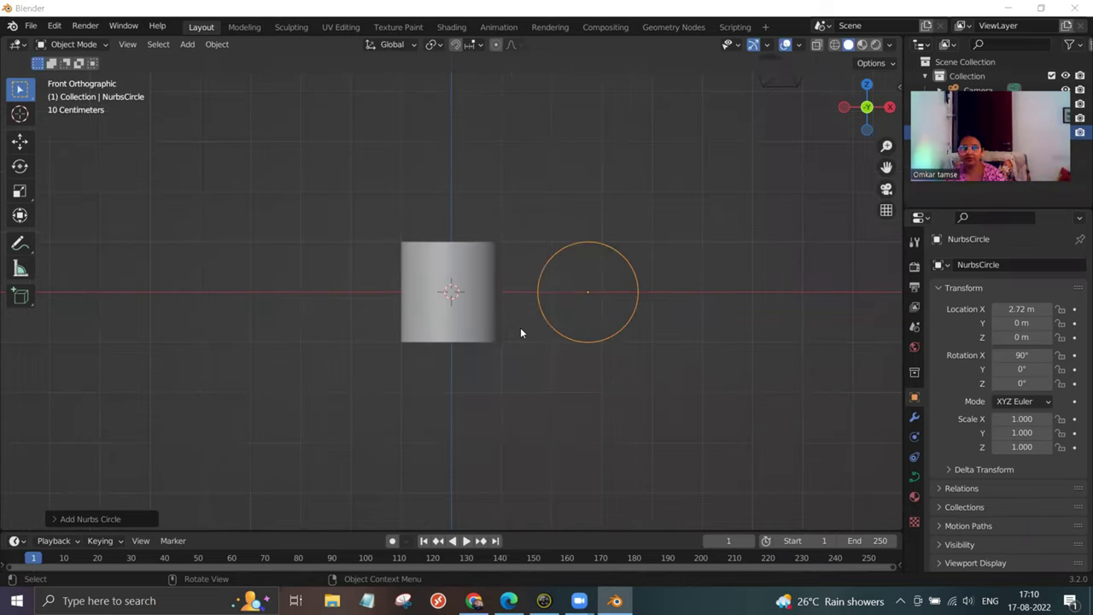
scroll(521, 333, up, 1)
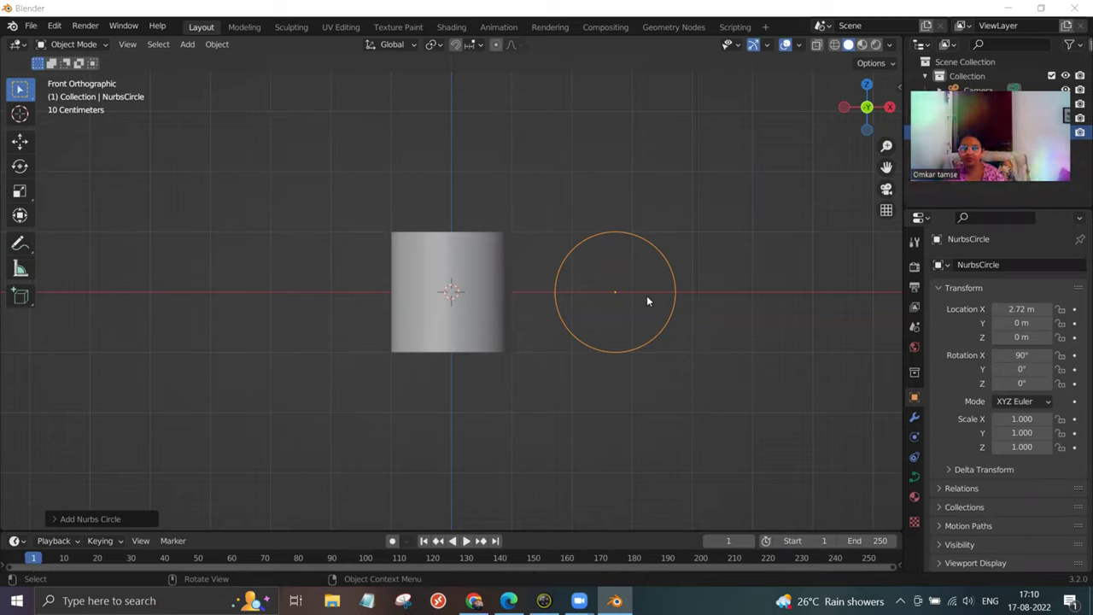
click(448, 261)
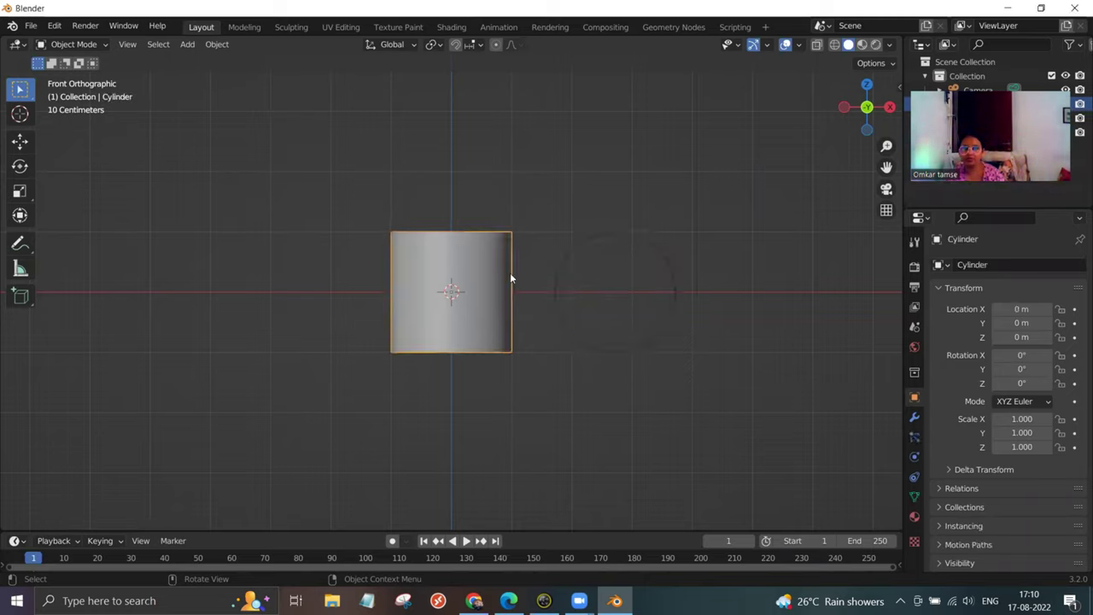
key(KP_7)
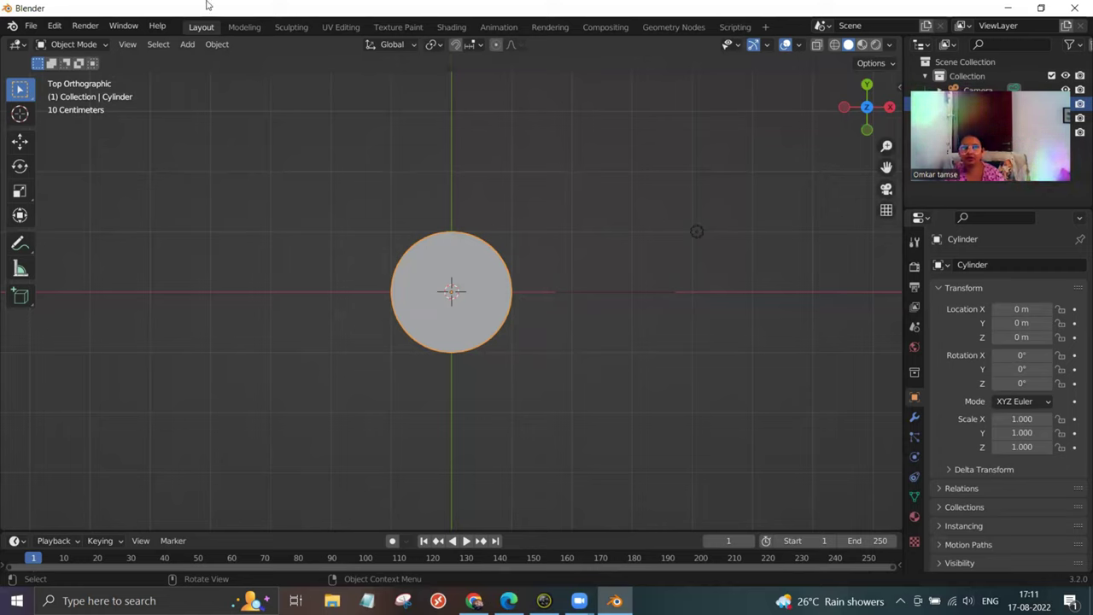
click(190, 44)
mouse_move(210, 48)
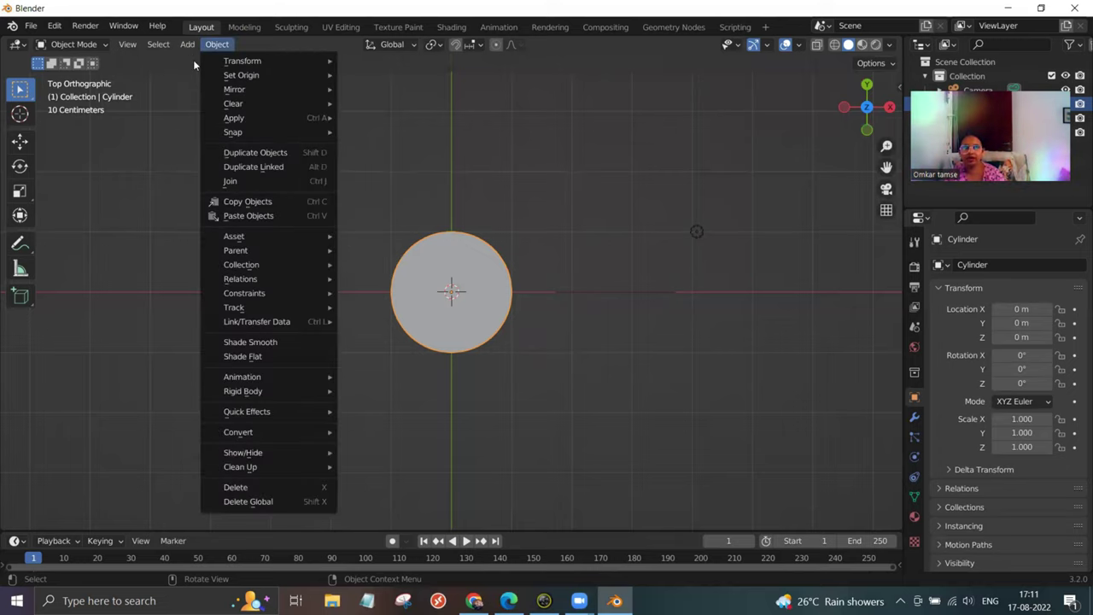
mouse_move(250, 77)
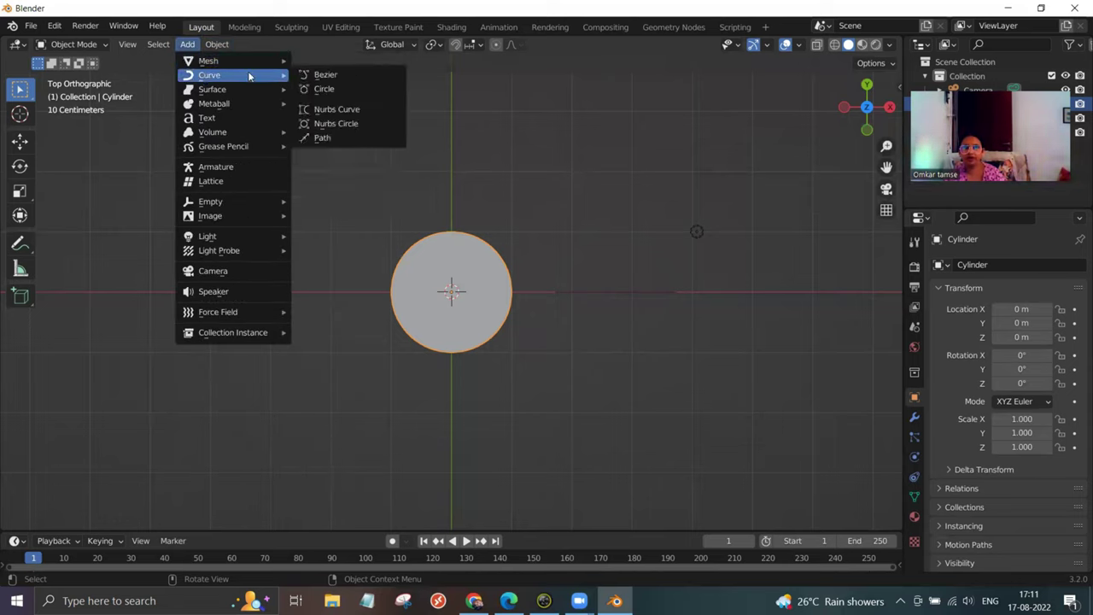
click(339, 91)
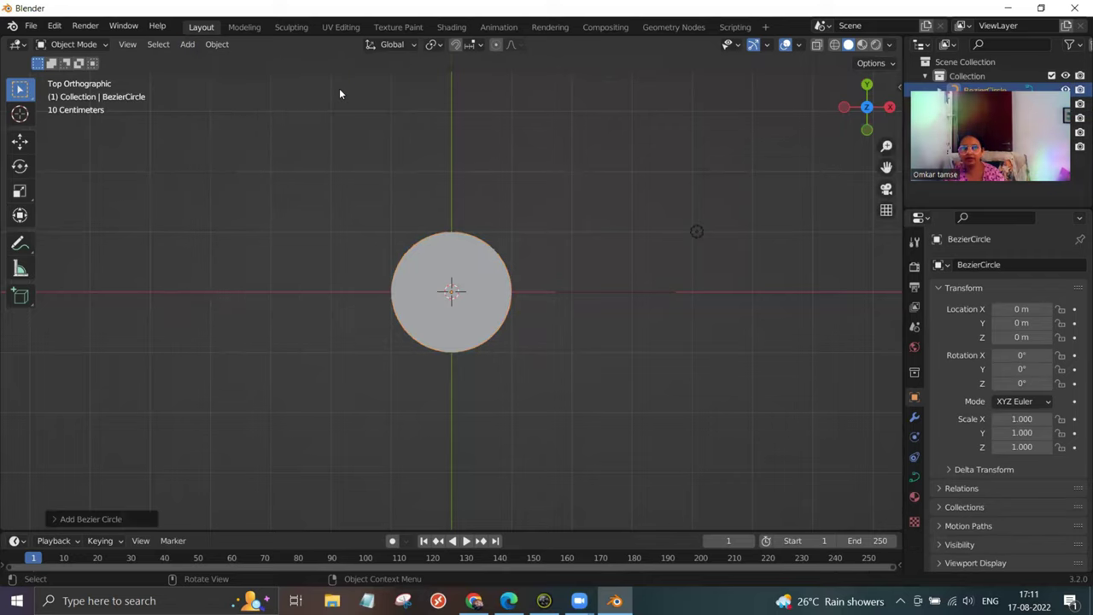
Offset the Bezier circle to about 2.29 m along X and set its radius to 0.2 m.
click(53, 518)
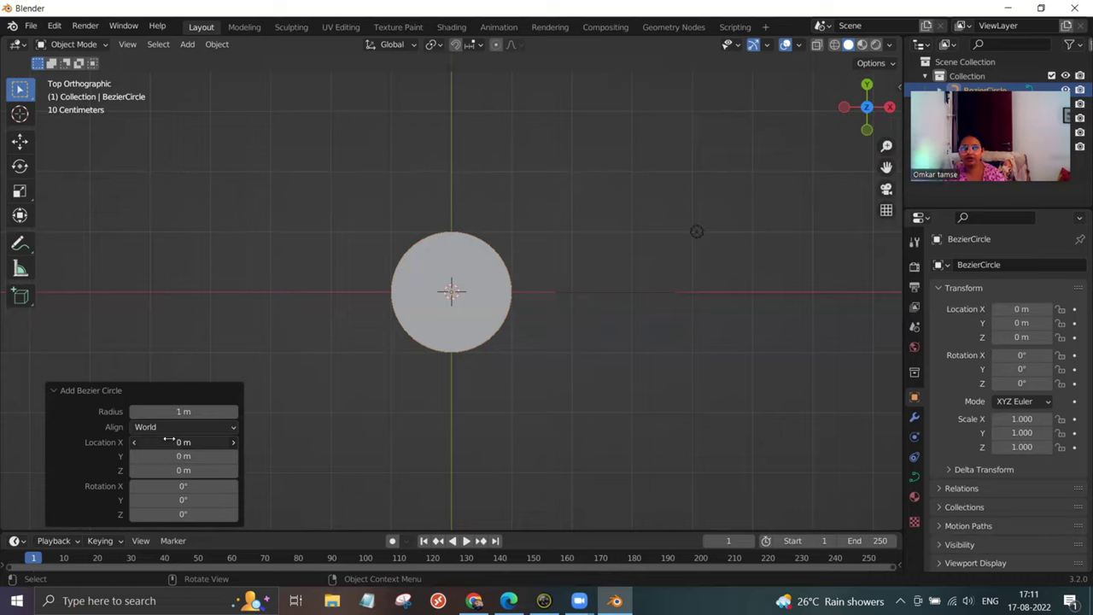
drag(169, 440, 274, 441)
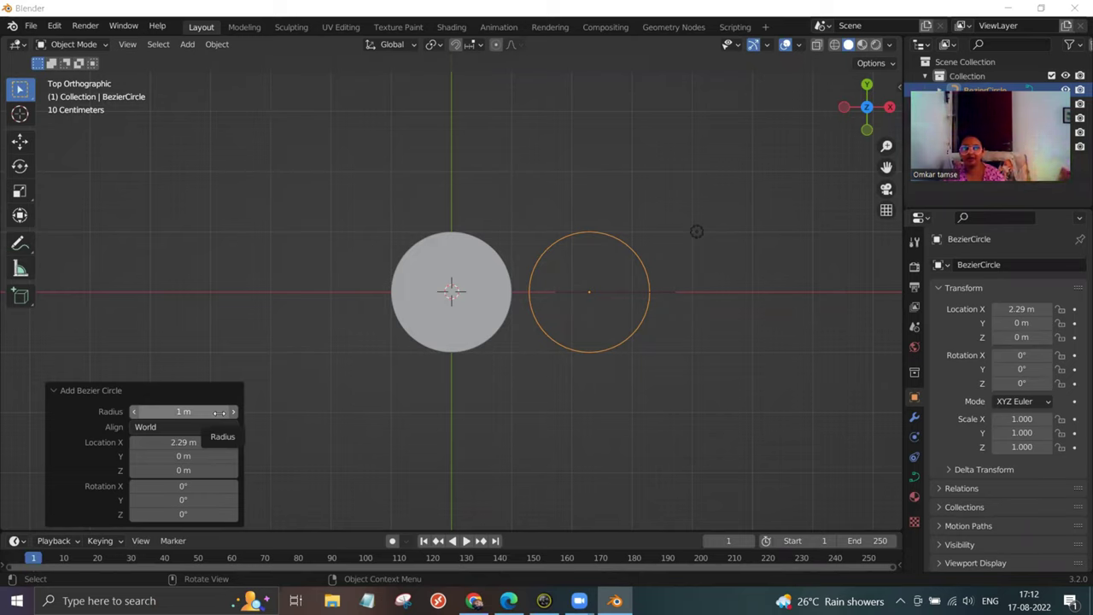
drag(219, 411, 168, 416)
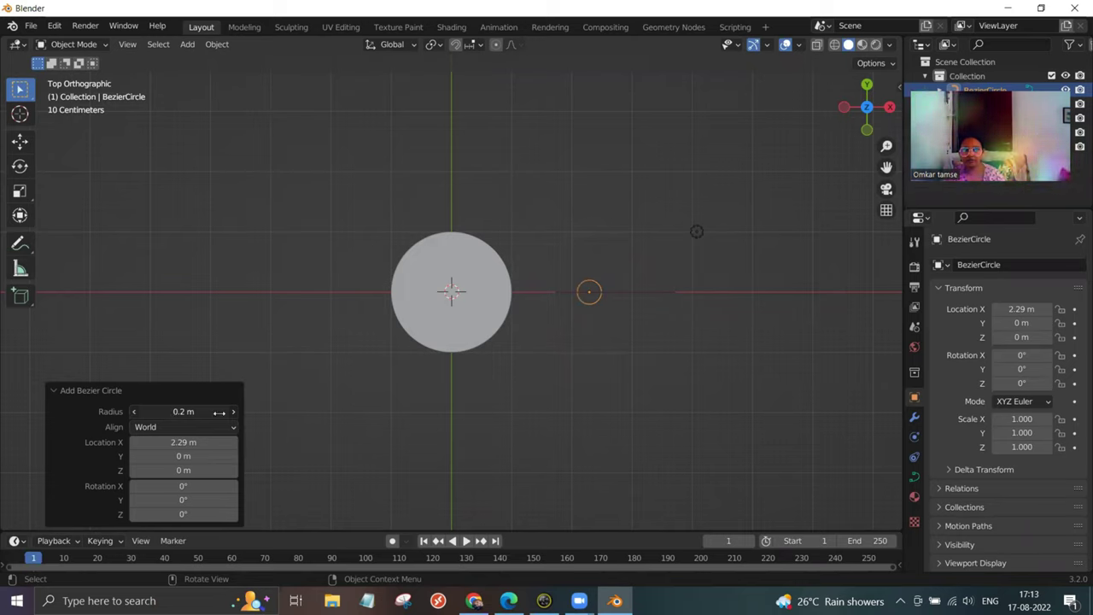
click(57, 390)
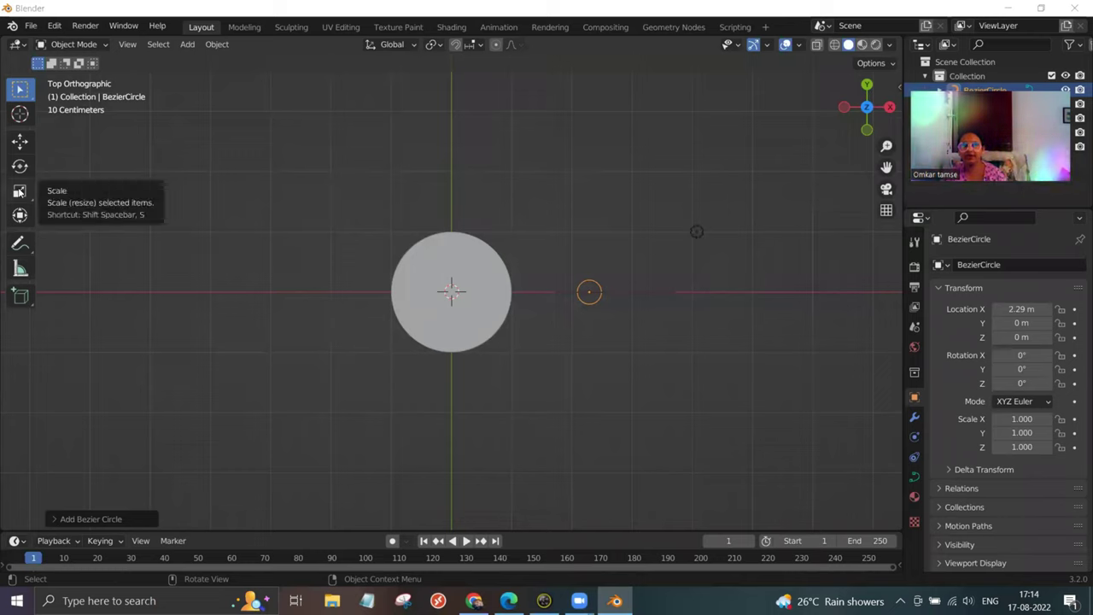
Scale the small Bezier circle along X to about 0.529 to make a narrow ellipse.
click(20, 193)
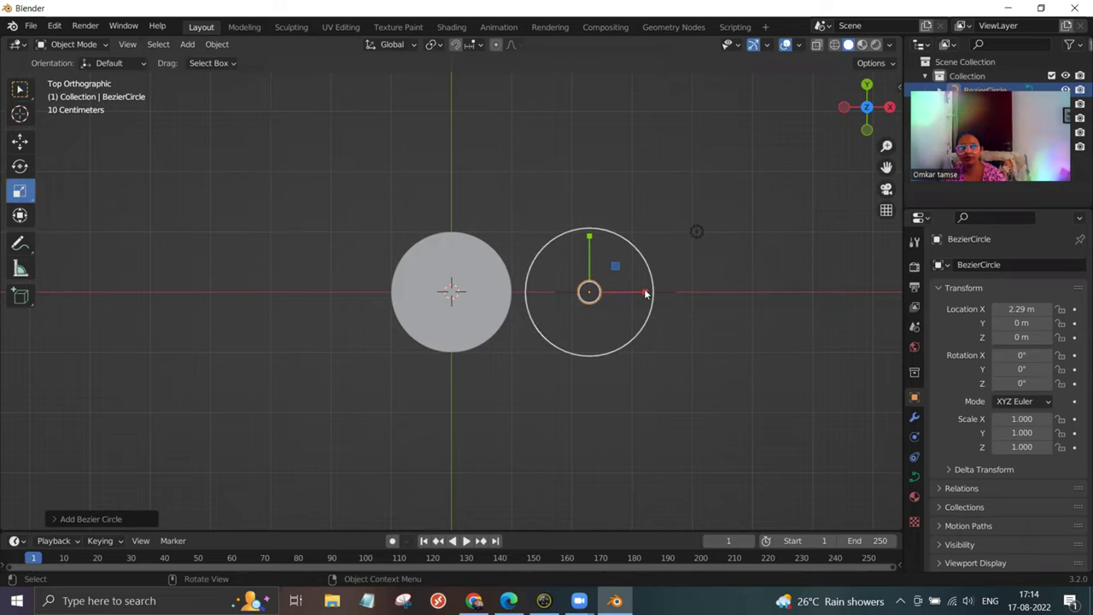
drag(644, 292, 615, 294)
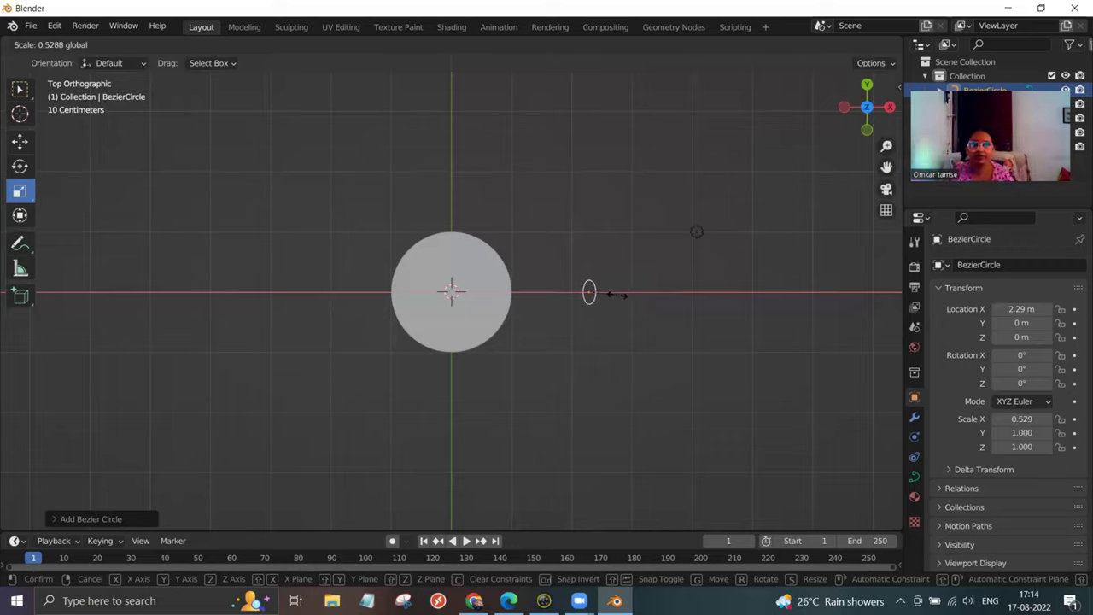
drag(617, 295, 616, 295)
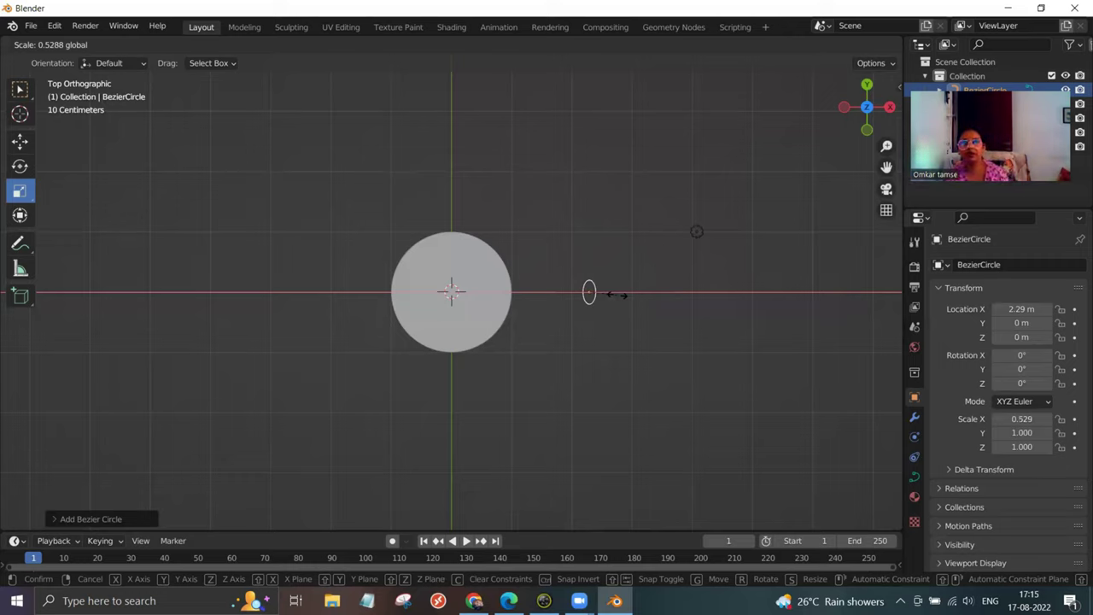
click(617, 294)
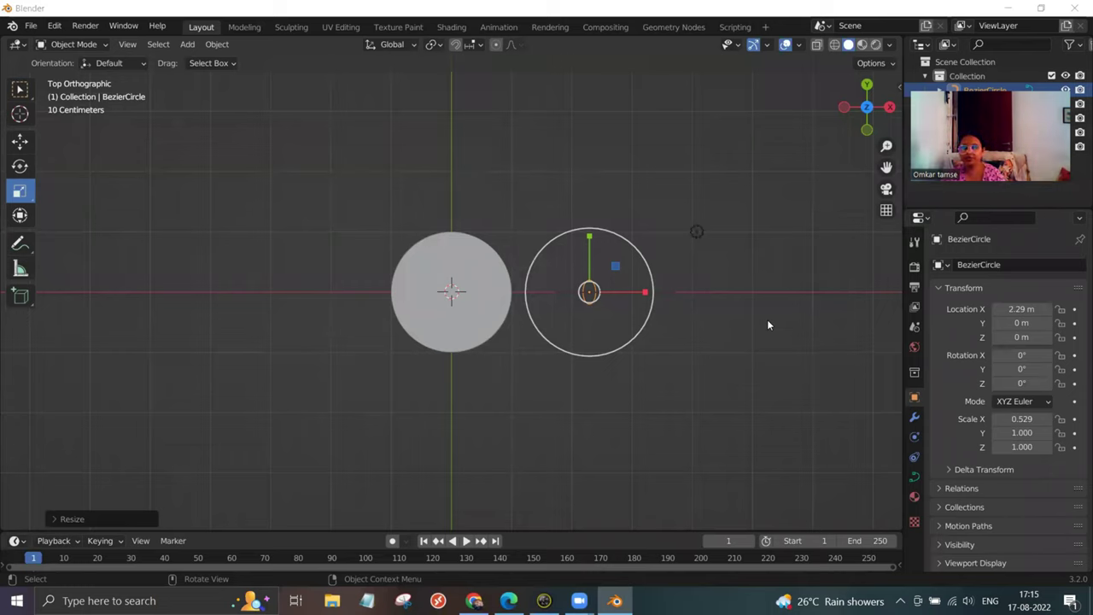
In the front orthographic view, set the NURBS circle's bevel to Object and assign the BezierCircle as its bevel object.
click(471, 313)
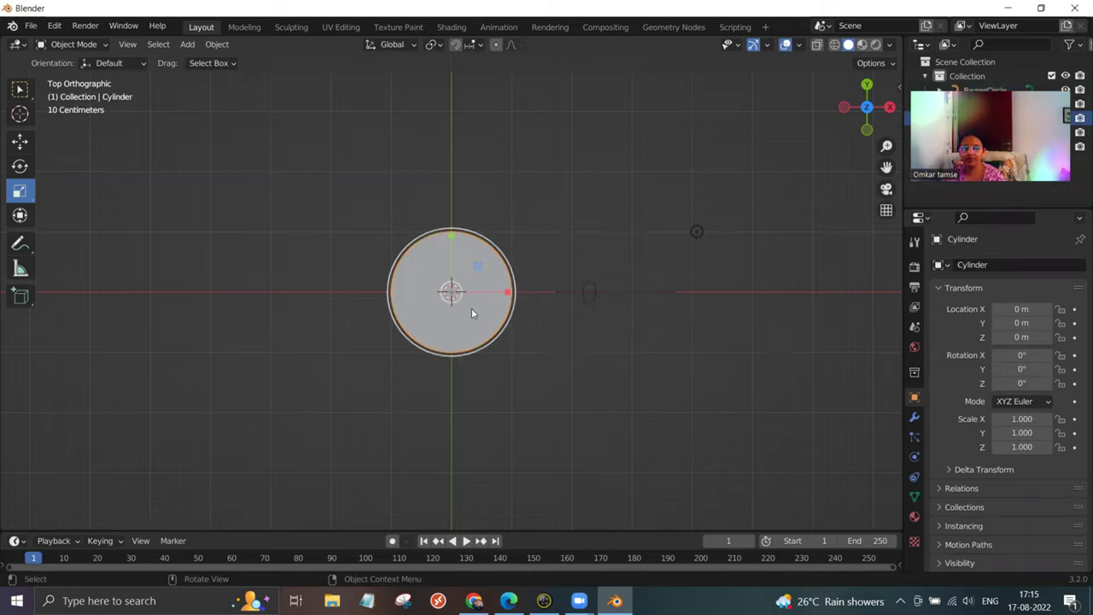
key(KP_1)
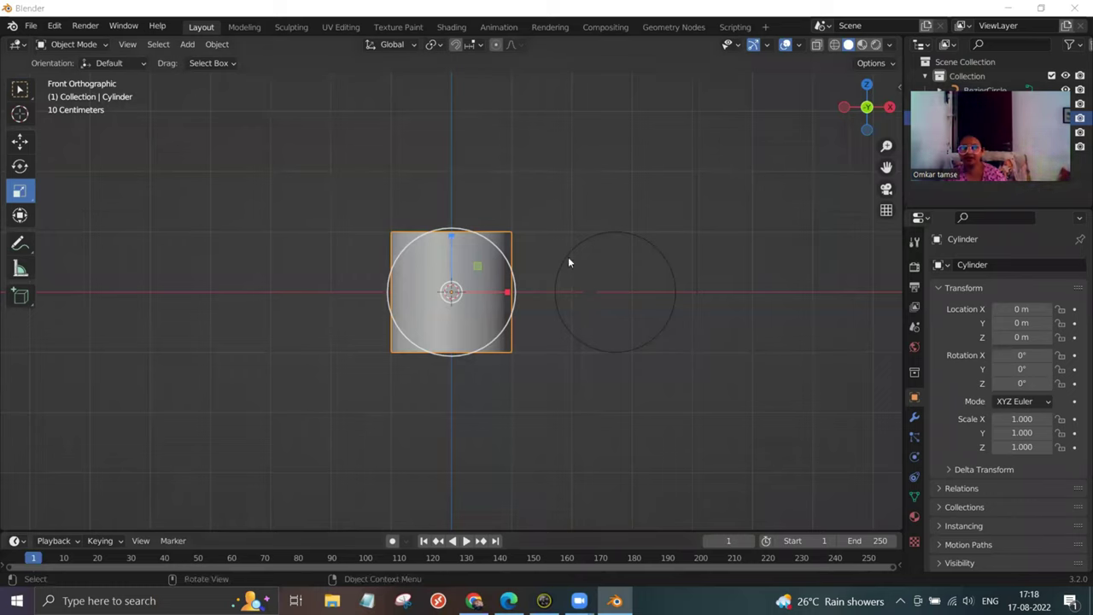
click(568, 256)
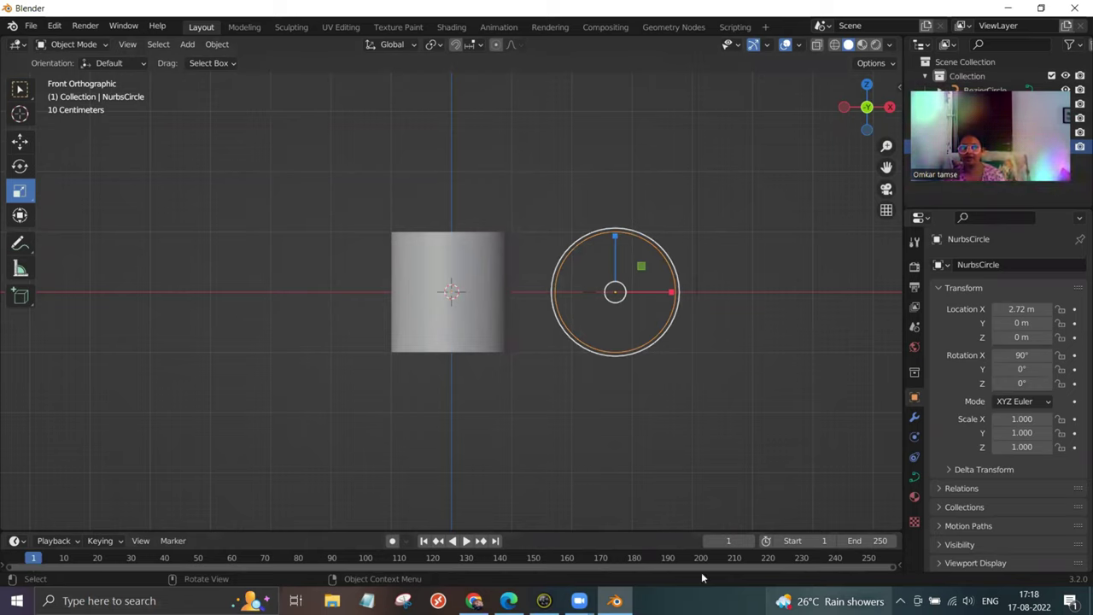
click(914, 480)
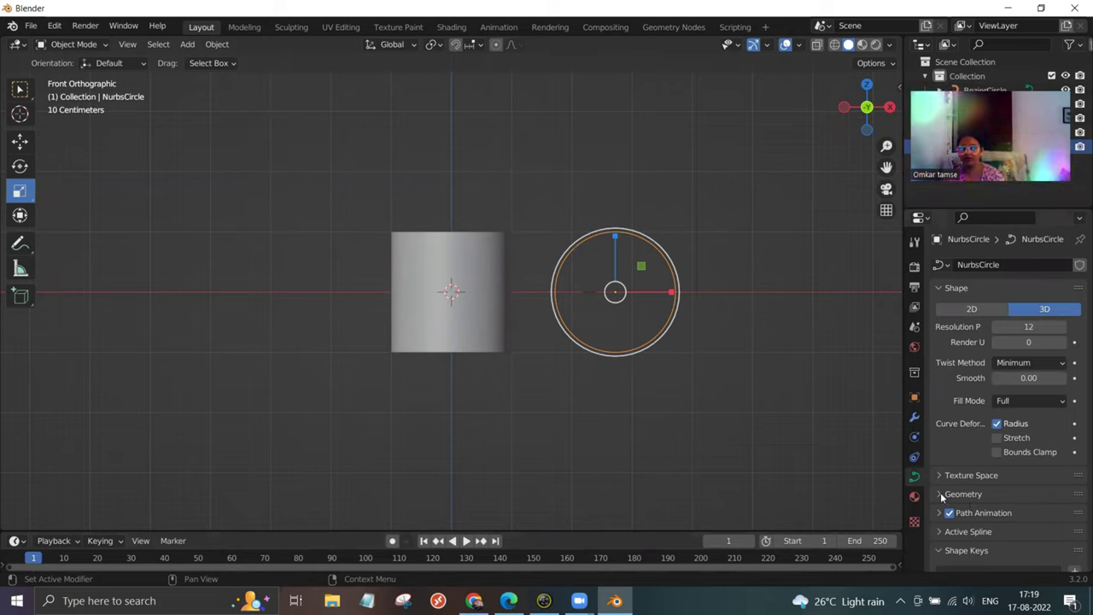
click(942, 494)
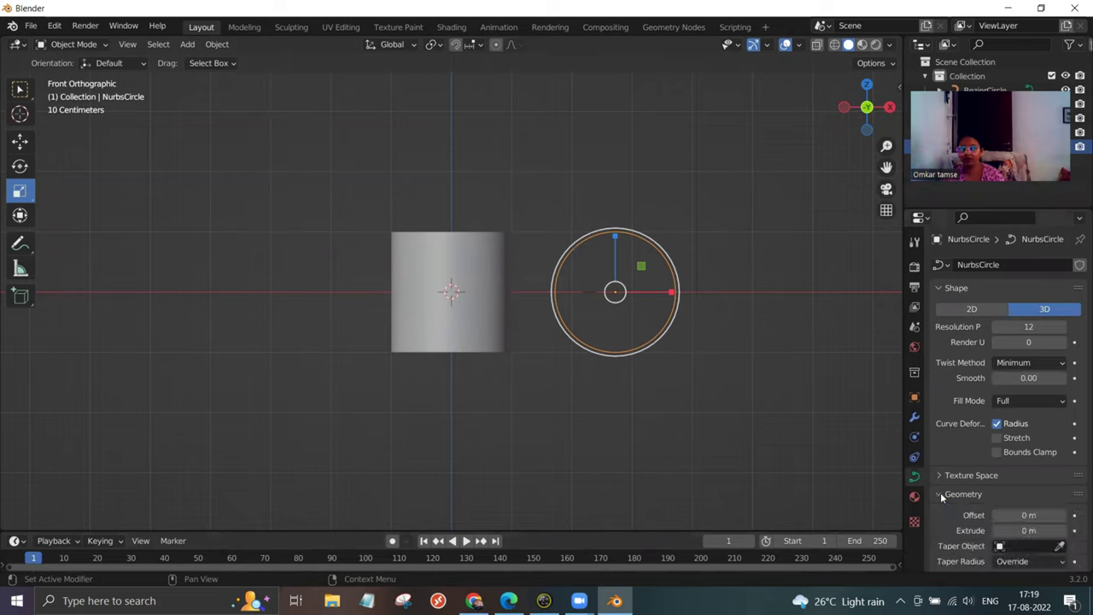
scroll(968, 494, down, 1)
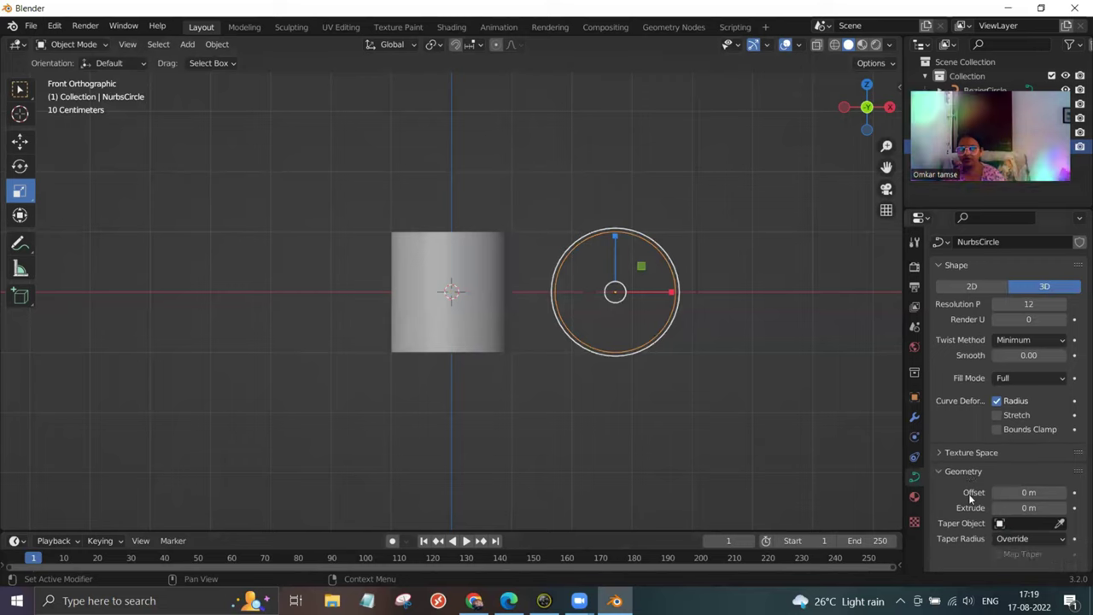
scroll(968, 494, down, 3)
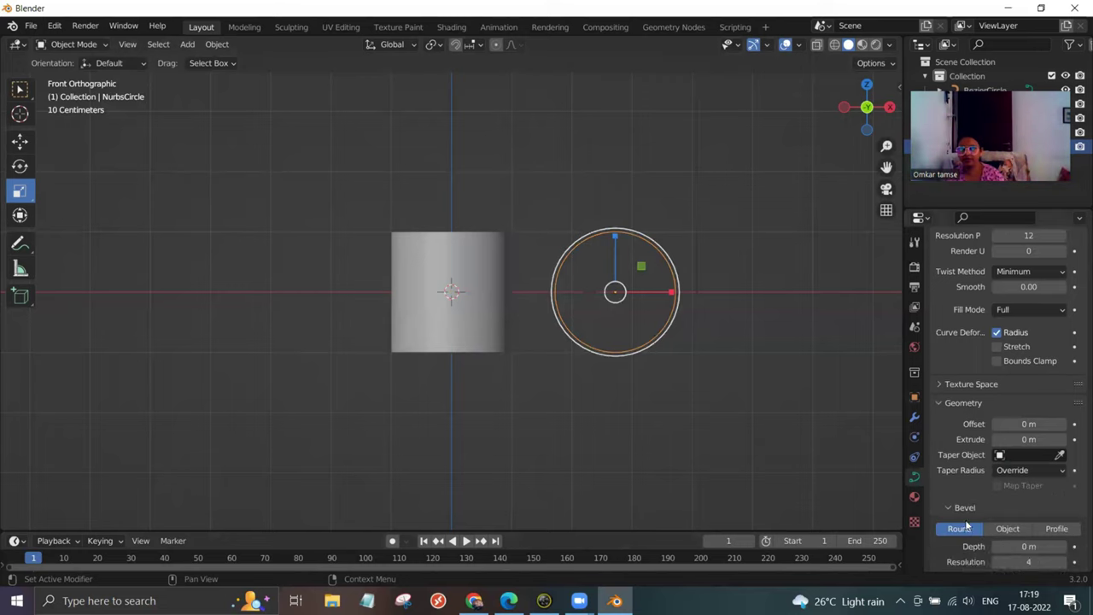
scroll(950, 509, down, 1)
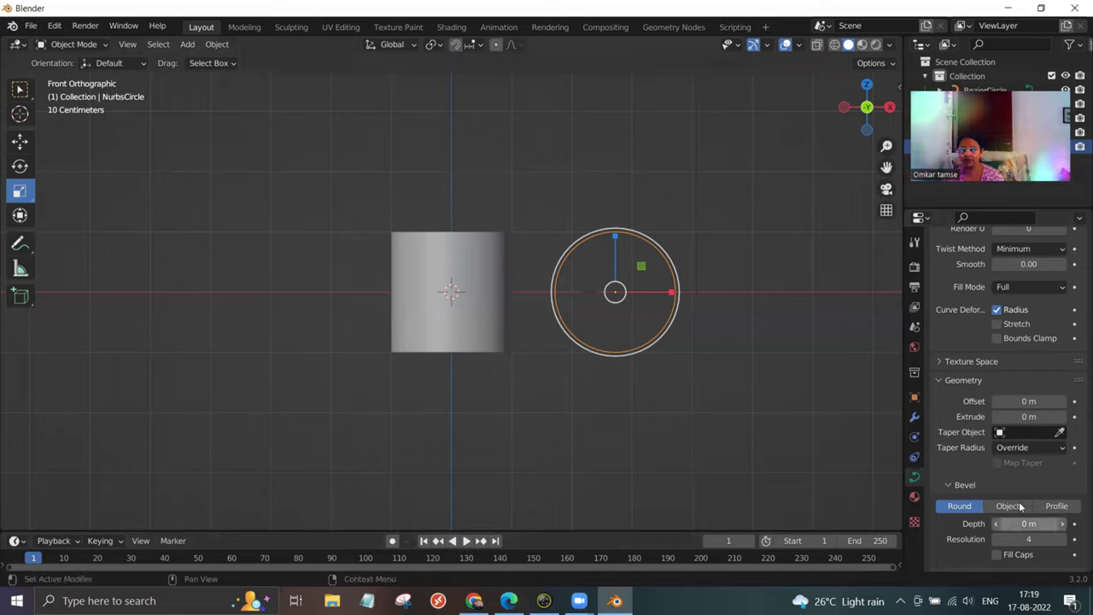
scroll(1014, 509, down, 1)
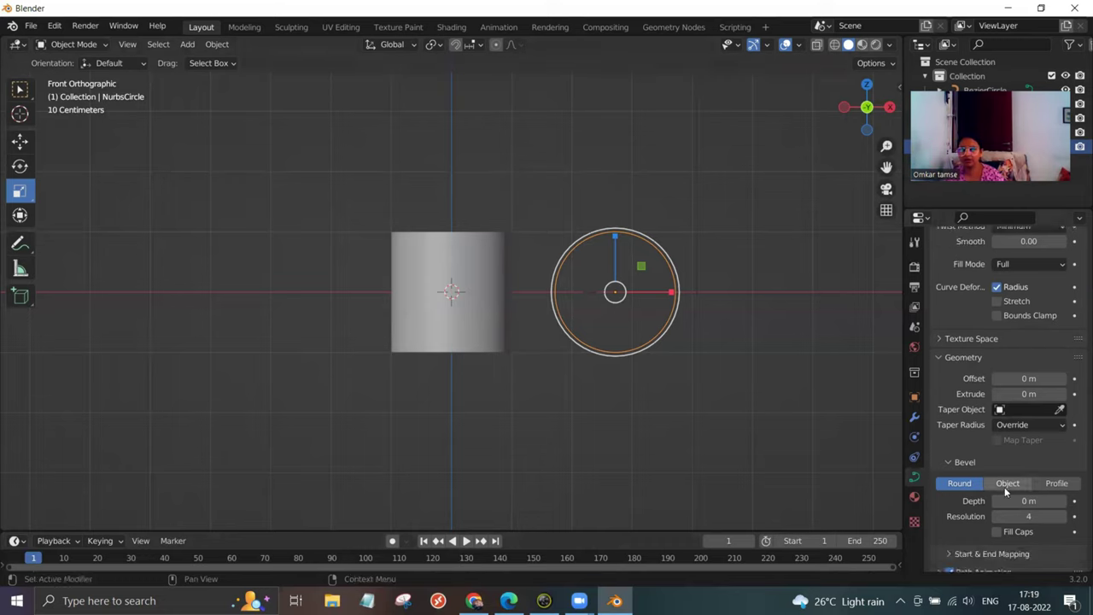
click(1007, 483)
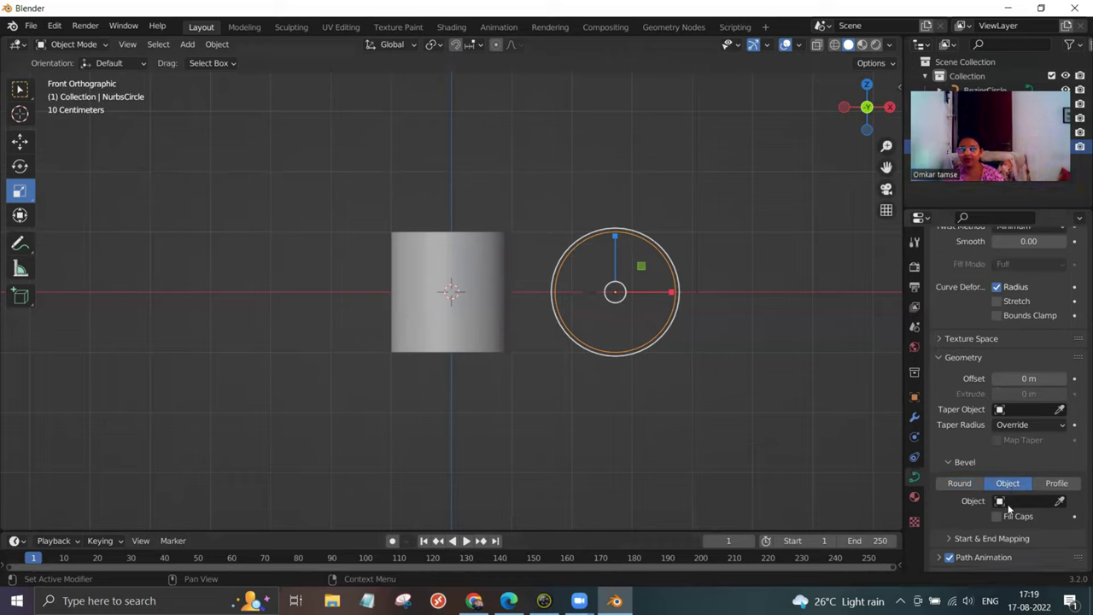
click(1019, 501)
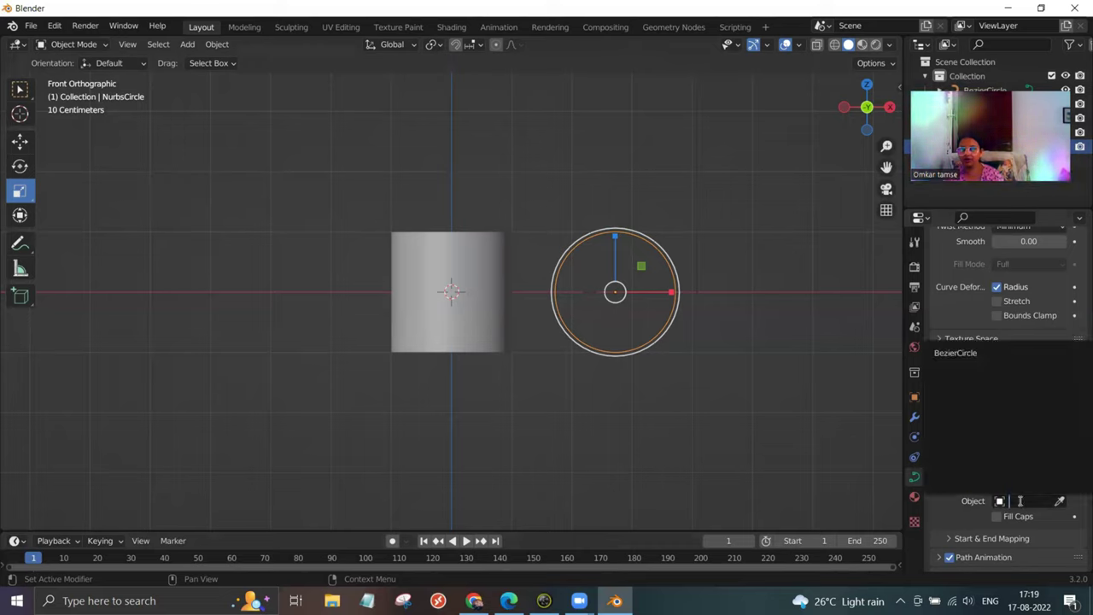
click(956, 353)
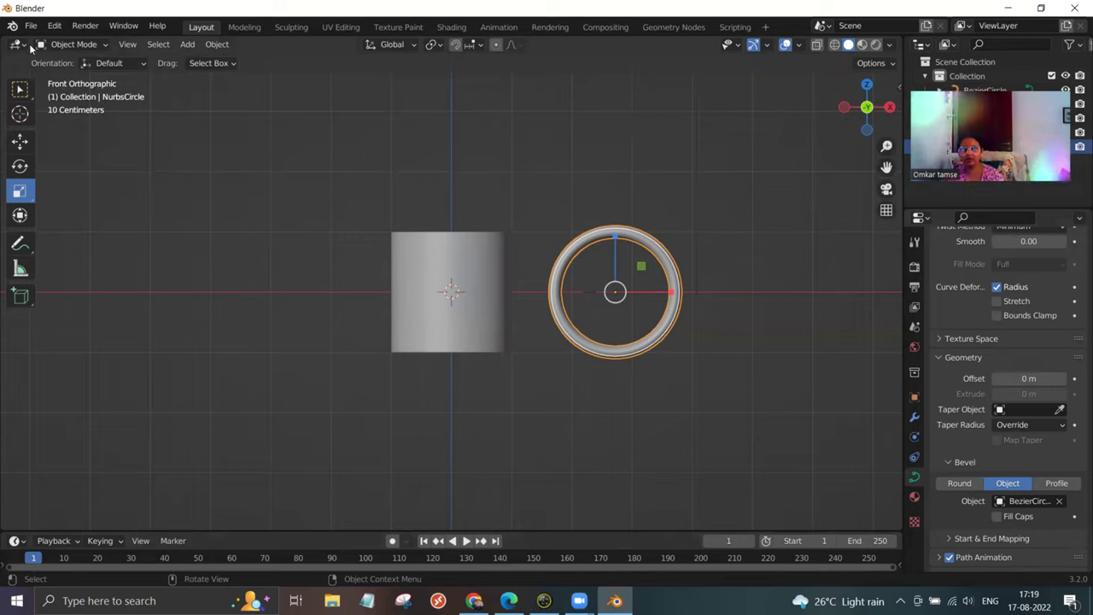
In Edit Mode, scale the ring's control points along X into an upright oval and shrink it slightly in the XZ plane.
click(106, 47)
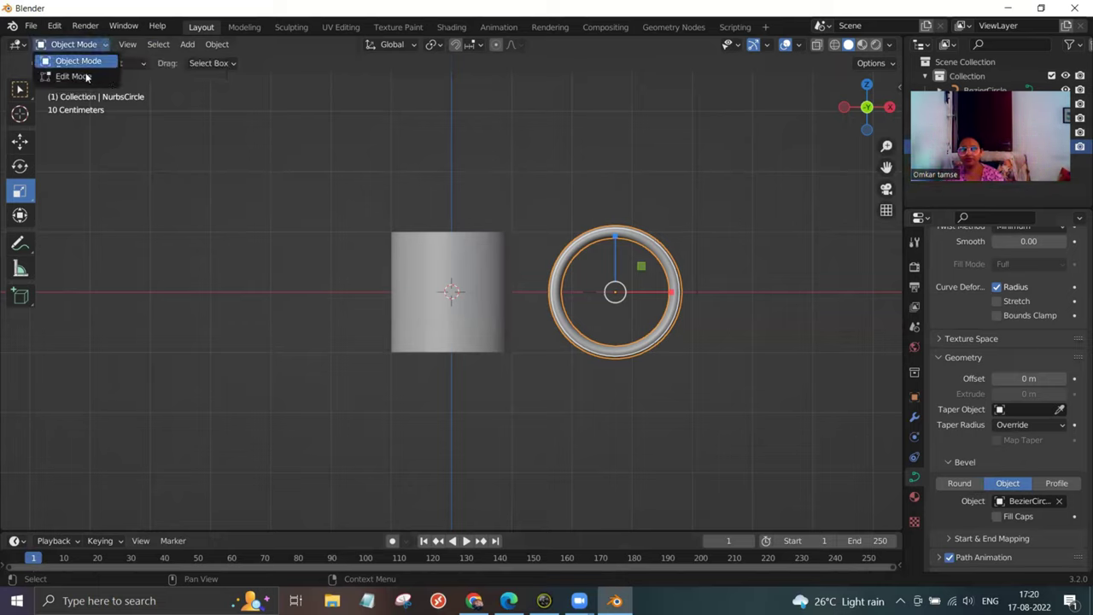
click(86, 75)
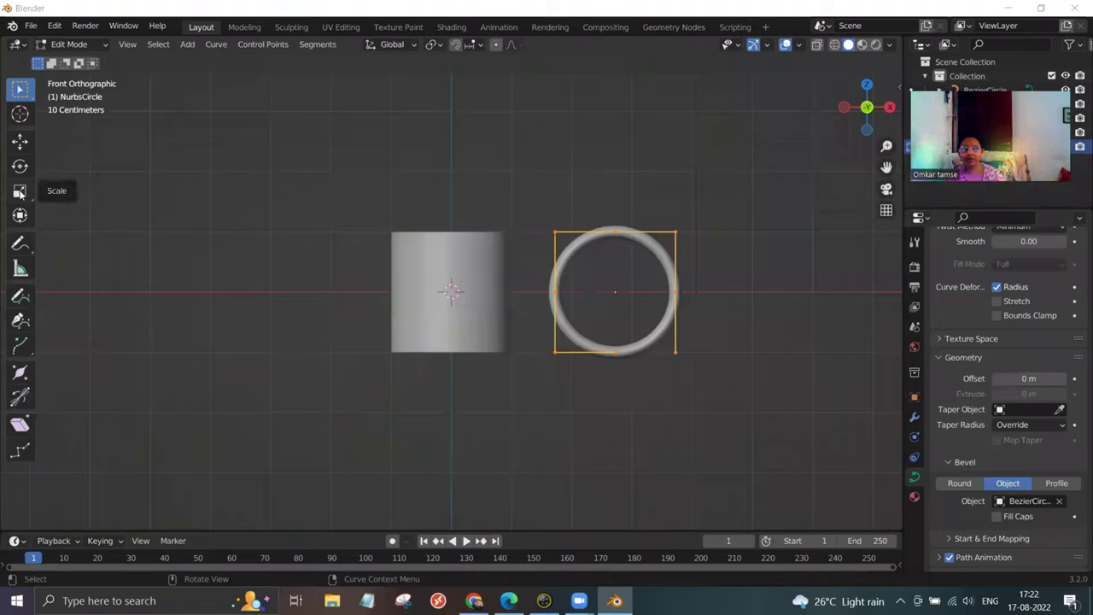
click(20, 193)
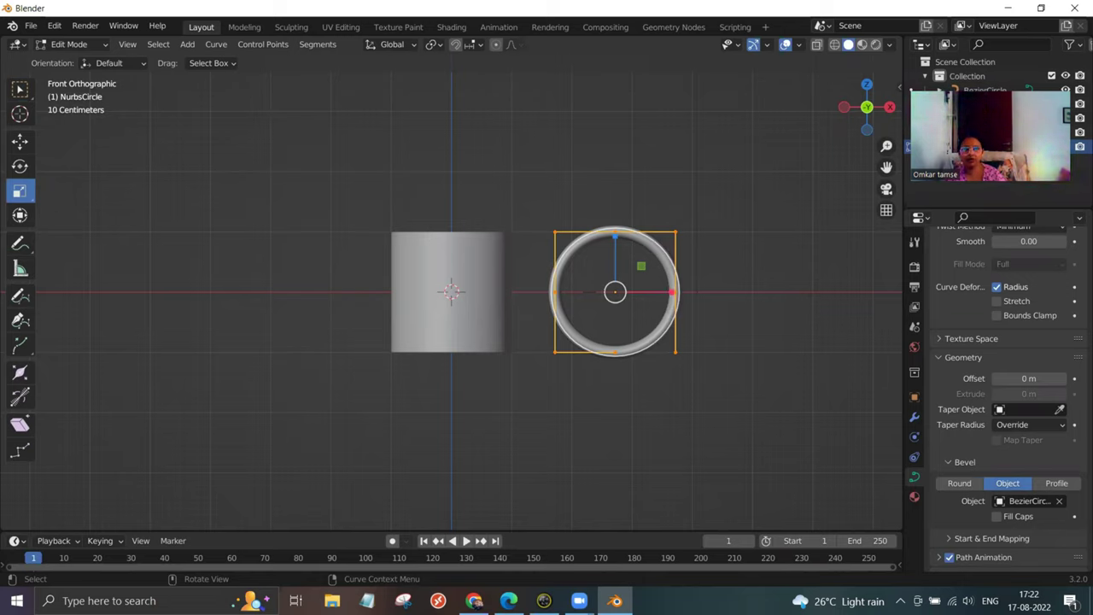
drag(672, 292, 645, 407)
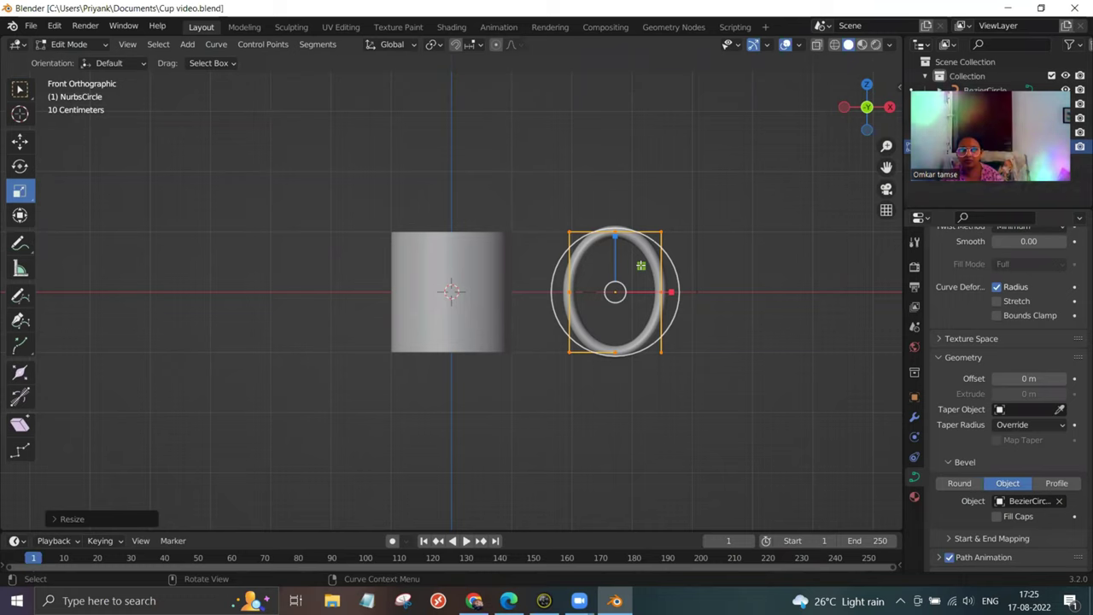
drag(641, 265, 639, 268)
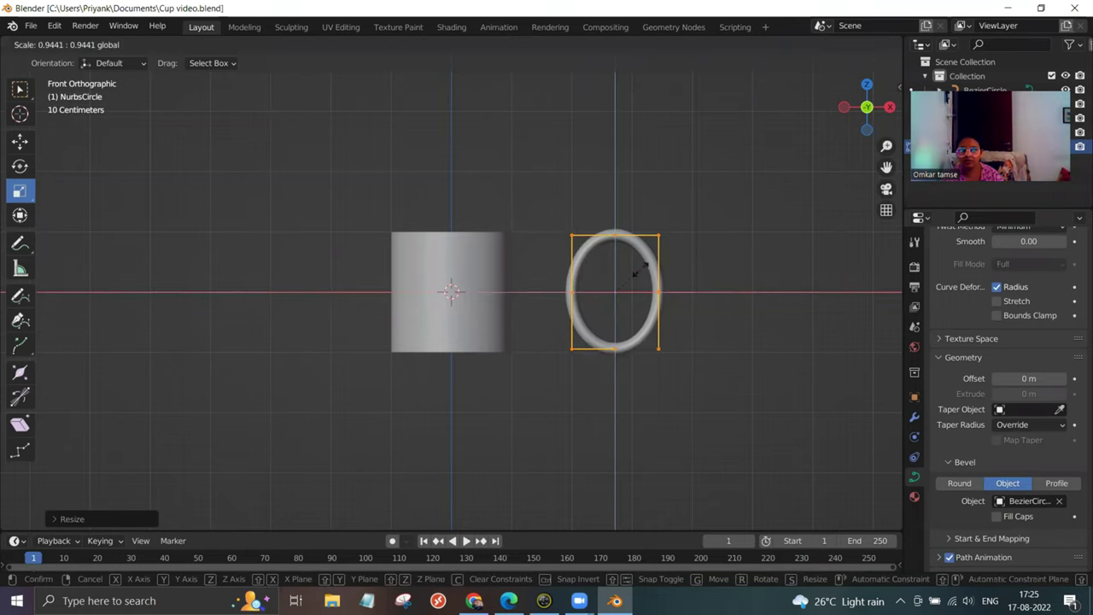
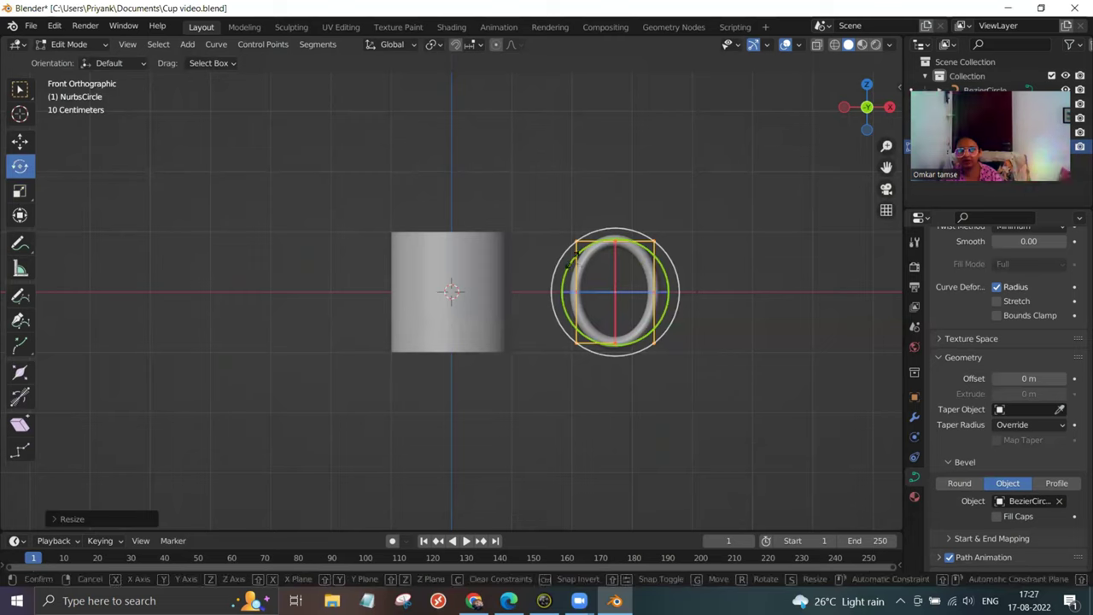
Tilt the oval ring slightly clockwise and move it about -1.58 m along X so it enters the cylinder's side as a handle.
drag(575, 261, 586, 248)
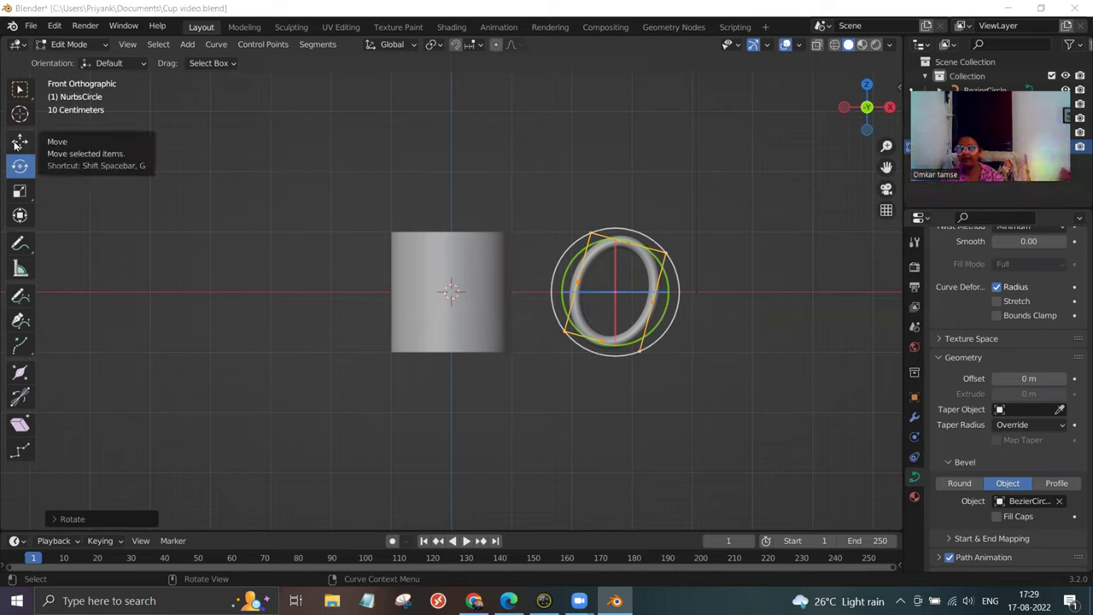
click(16, 143)
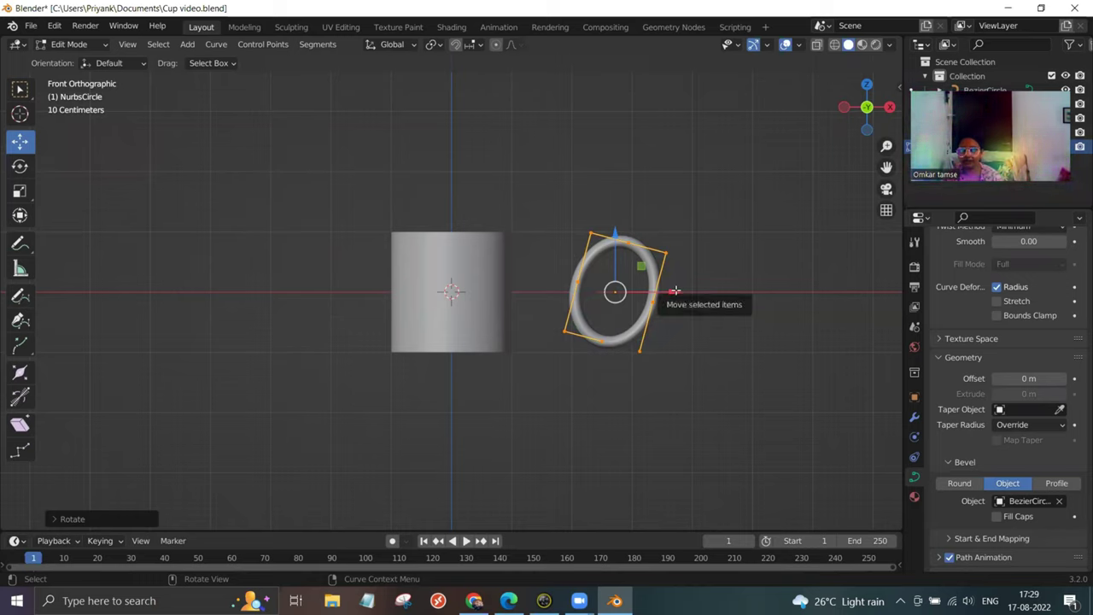
drag(675, 291, 578, 257)
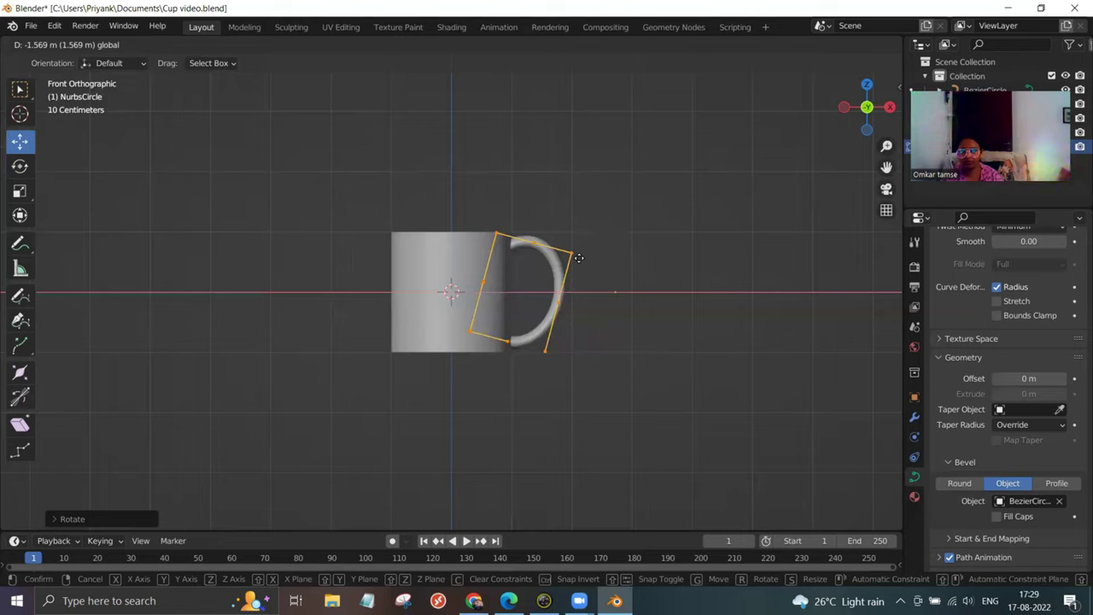
drag(578, 258, 578, 258)
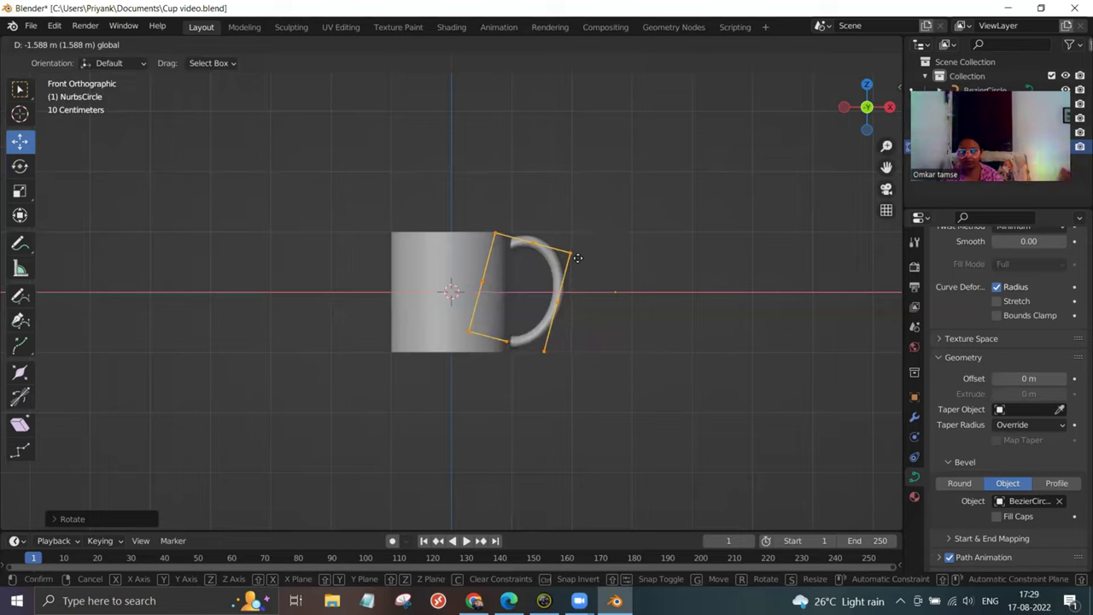
drag(577, 258, 577, 258)
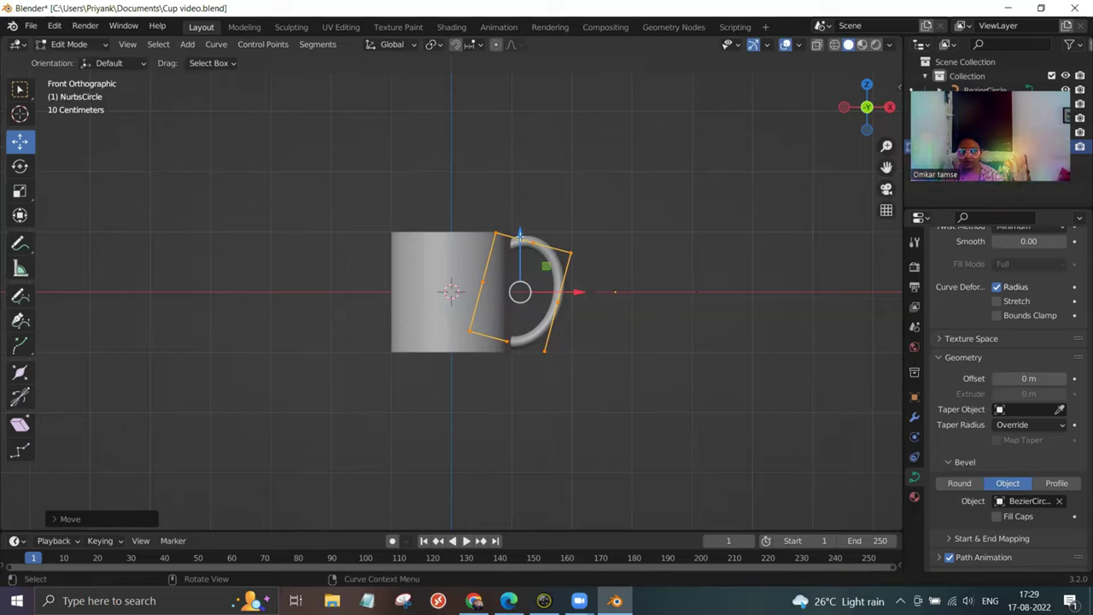
drag(519, 233, 519, 236)
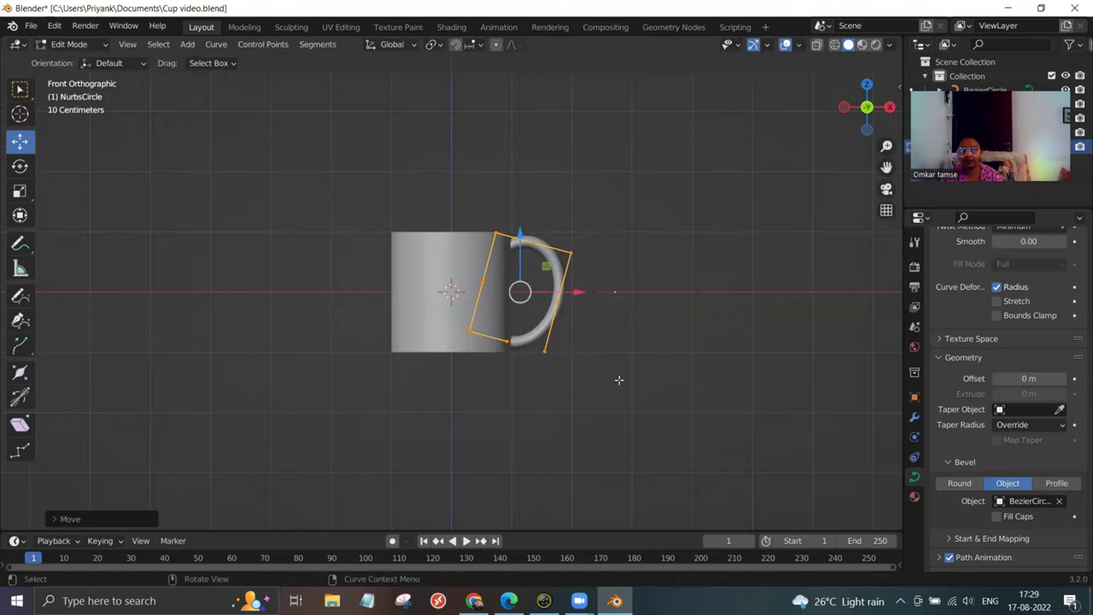
Raise the handle's middle control point inside the cylinder by about 0.36 m along Z.
scroll(619, 383, up, 2)
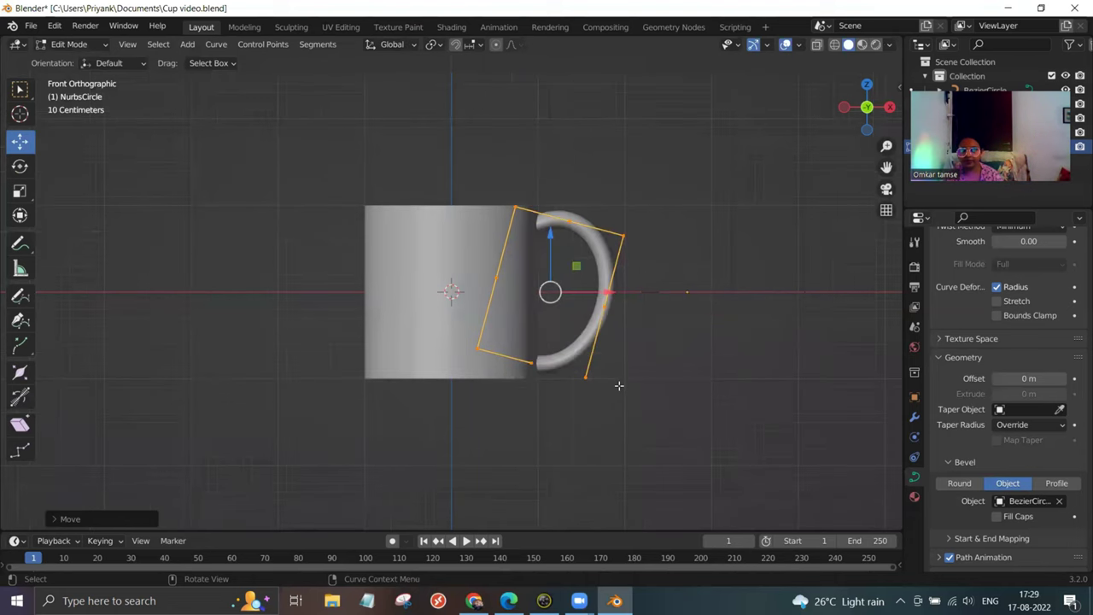
scroll(619, 385, up, 1)
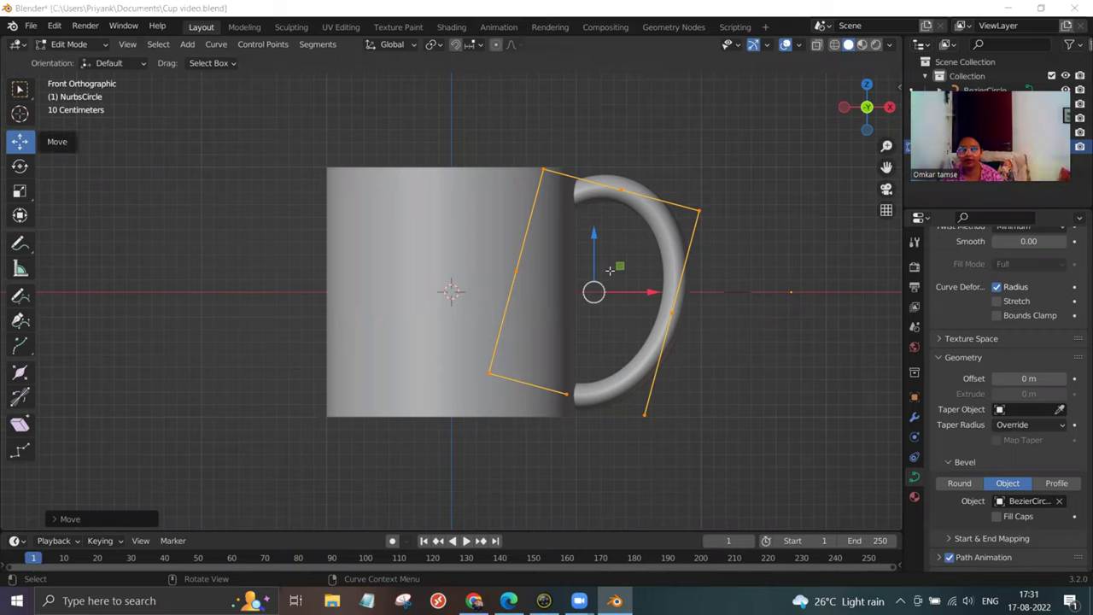
click(516, 269)
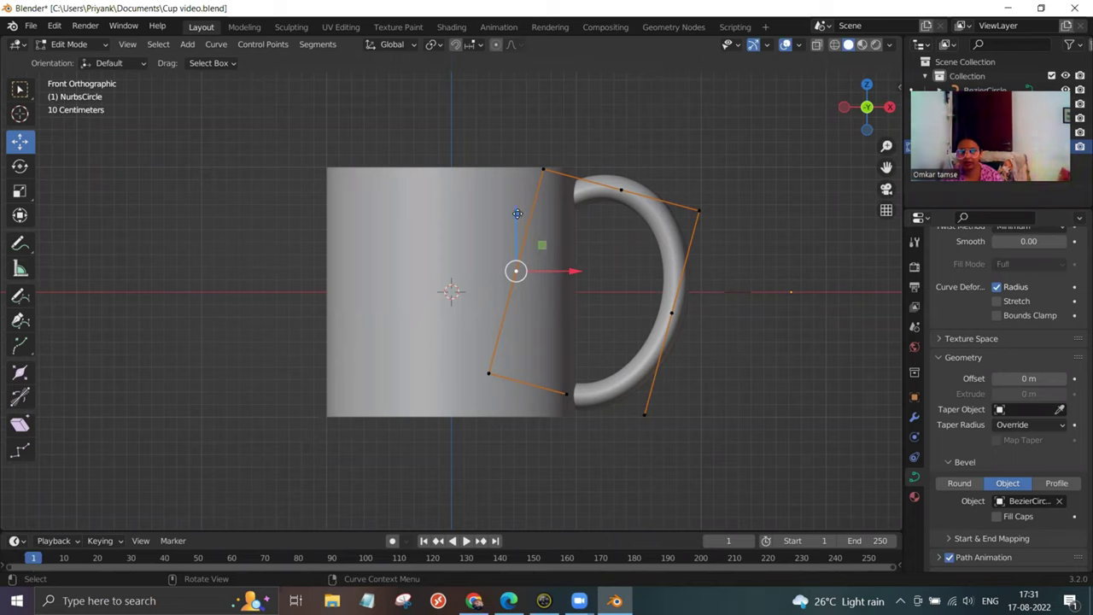
drag(514, 214, 542, 172)
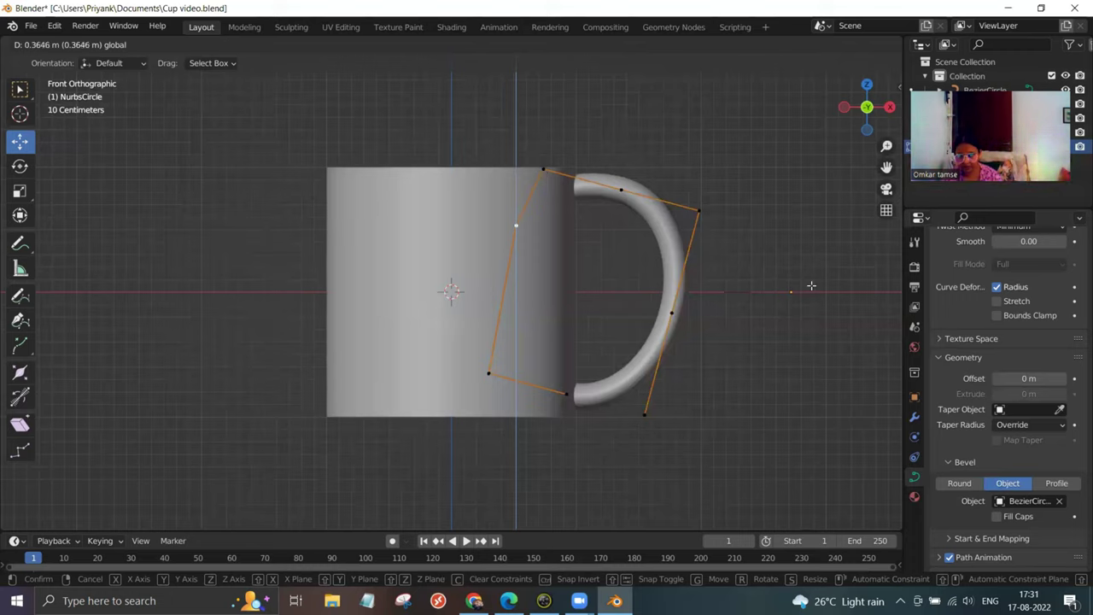
click(750, 292)
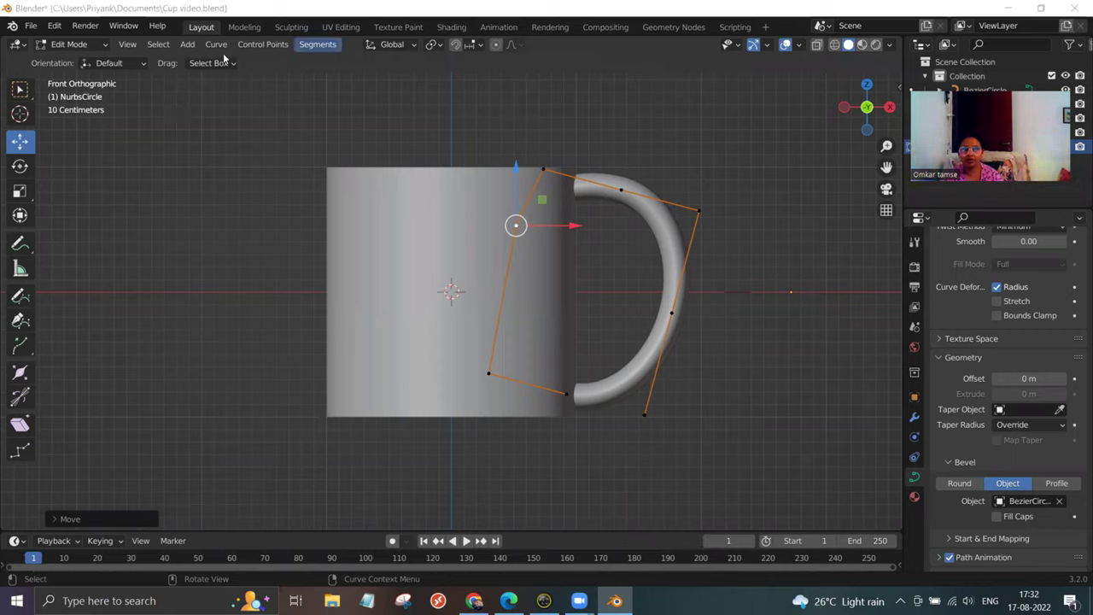
Return to Object Mode and convert the handle curve to a mesh.
click(103, 45)
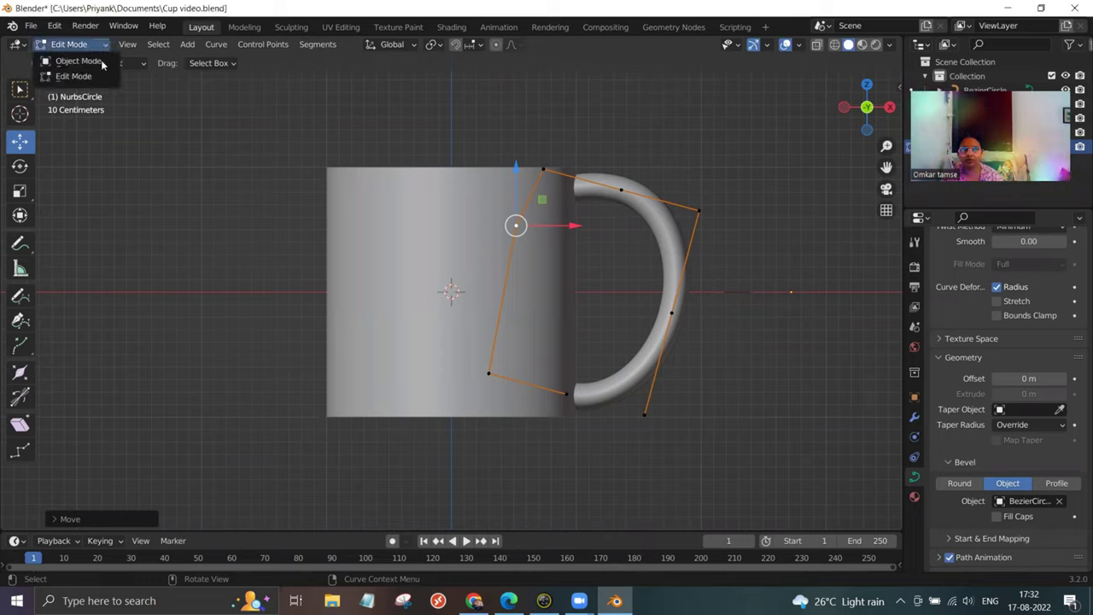
click(101, 62)
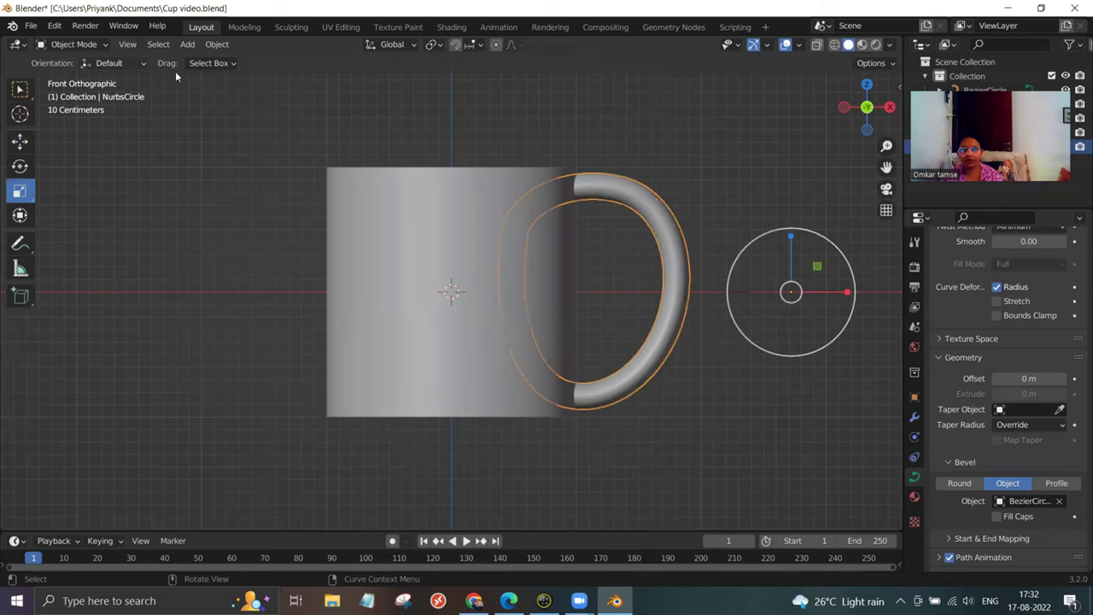
click(221, 47)
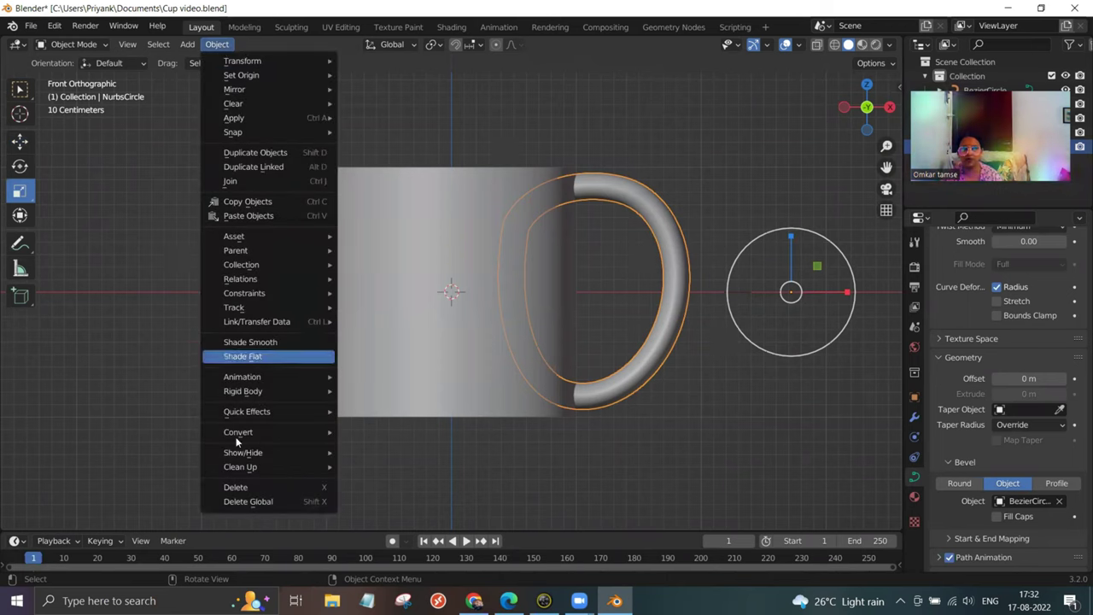
mouse_move(238, 434)
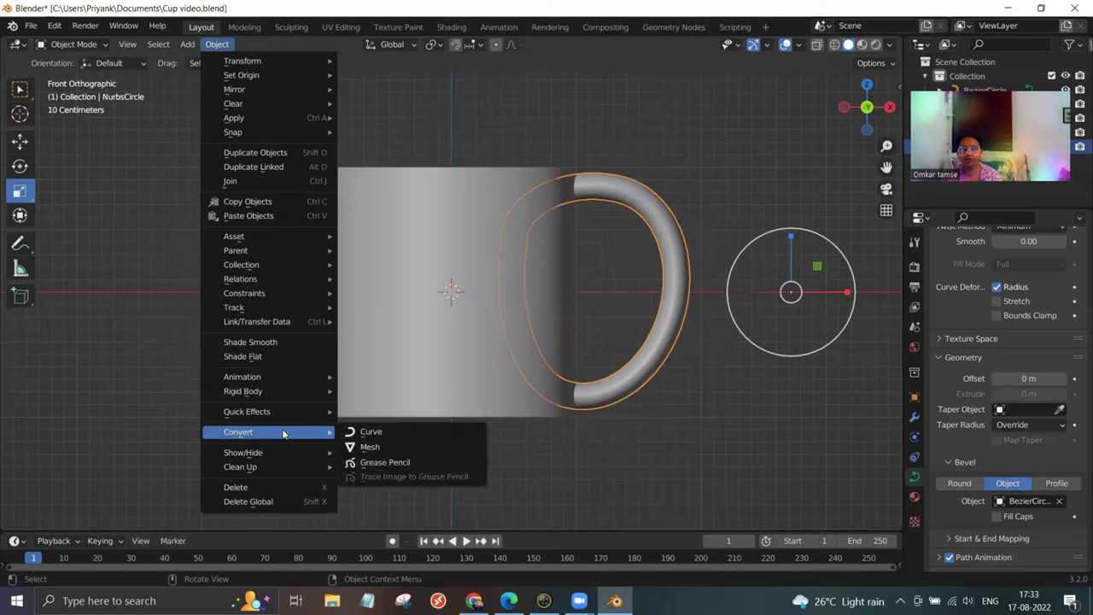
click(374, 448)
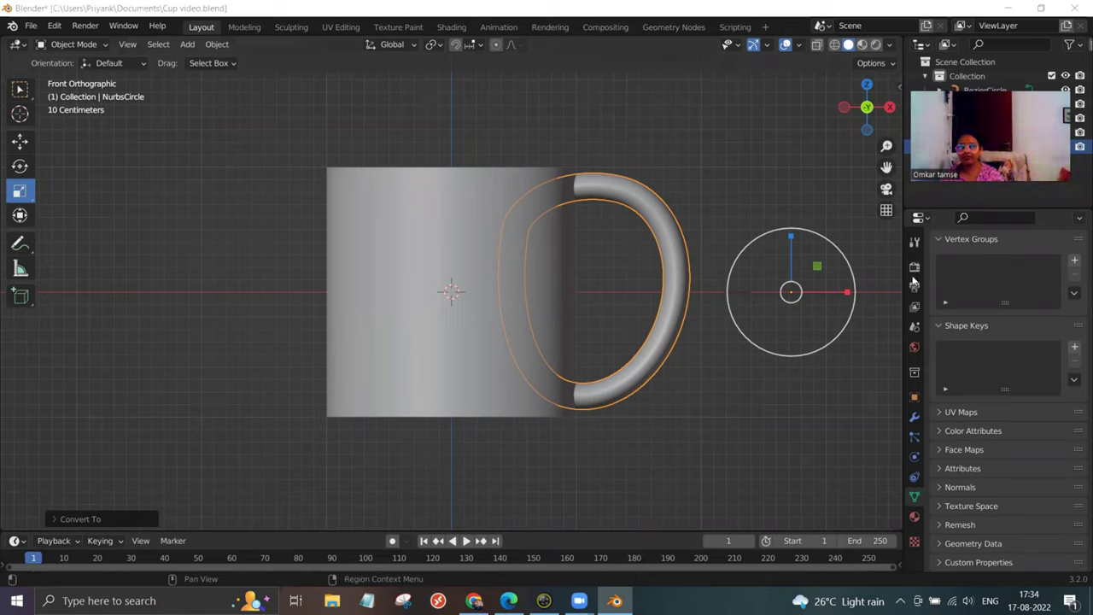
Add a Boolean modifier to the handle mesh, set to Difference with the Cylinder as its object, and apply it.
click(914, 417)
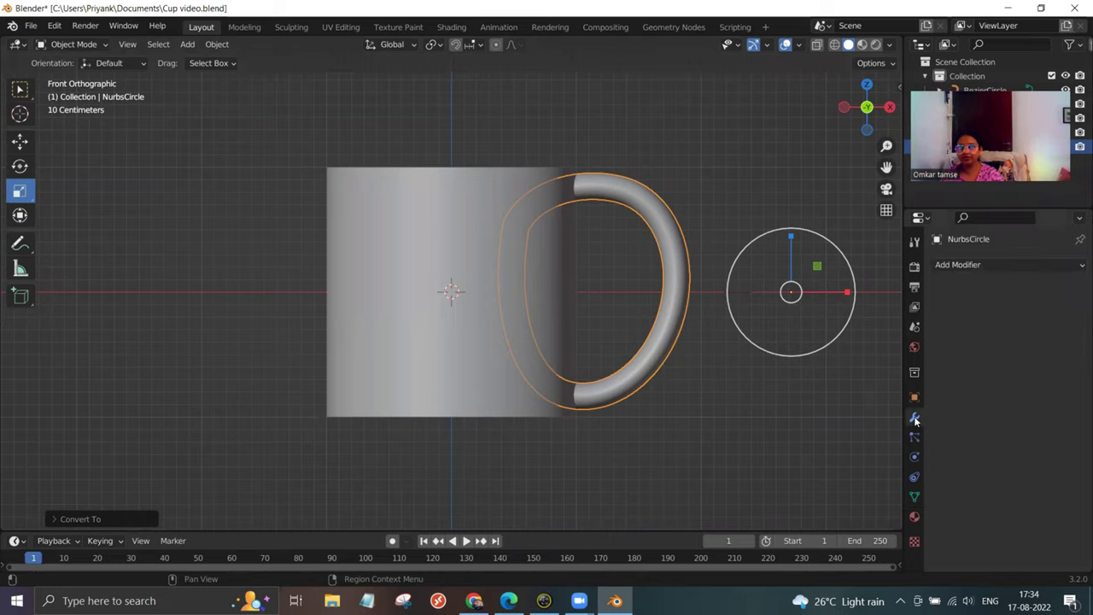
click(977, 264)
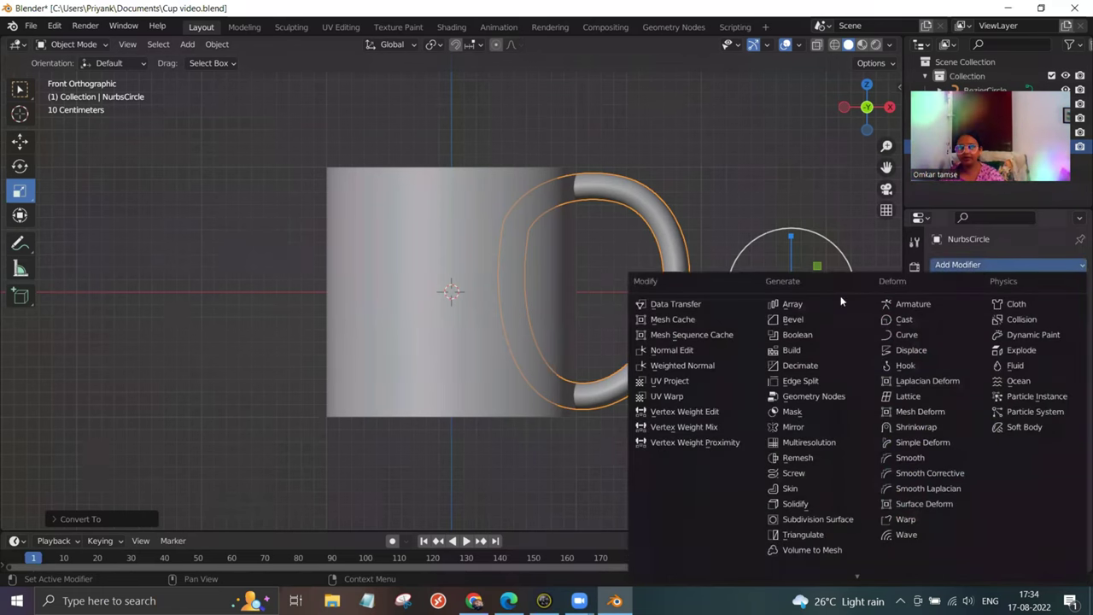
click(798, 334)
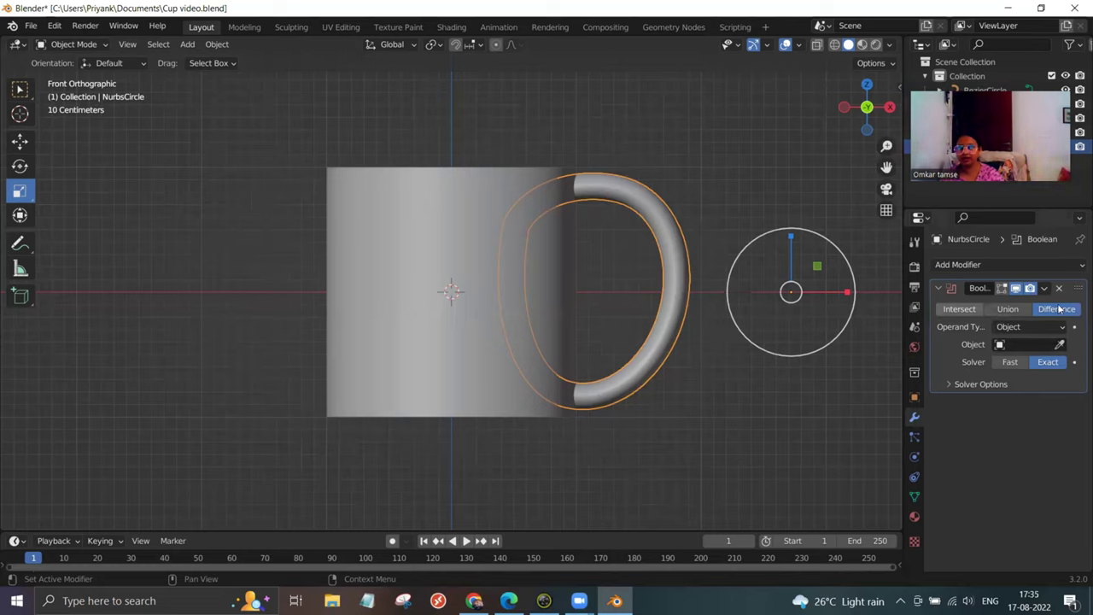
click(1025, 345)
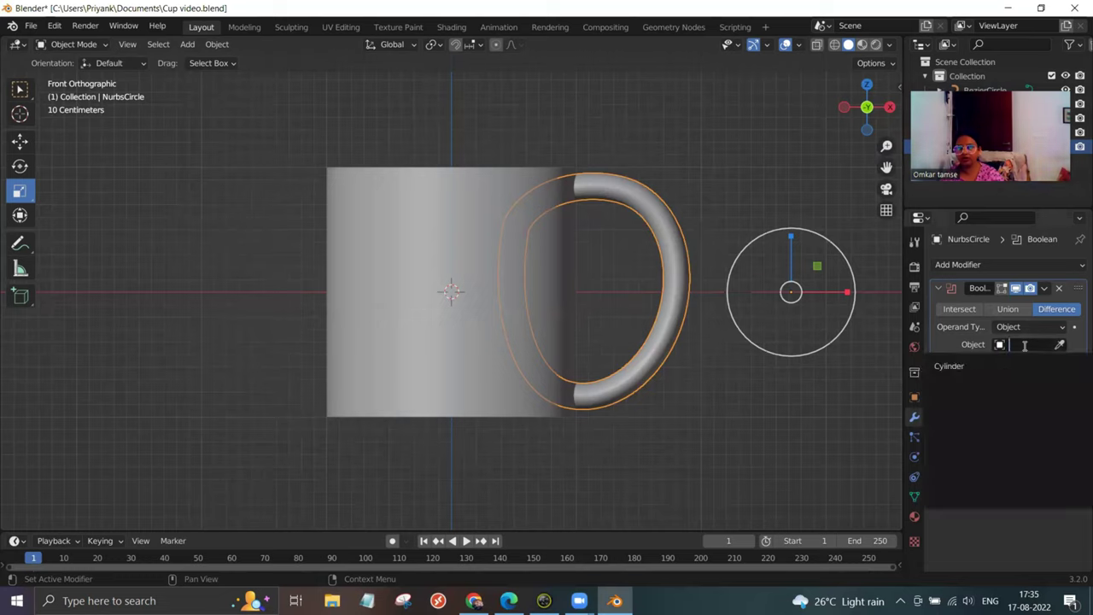
click(950, 365)
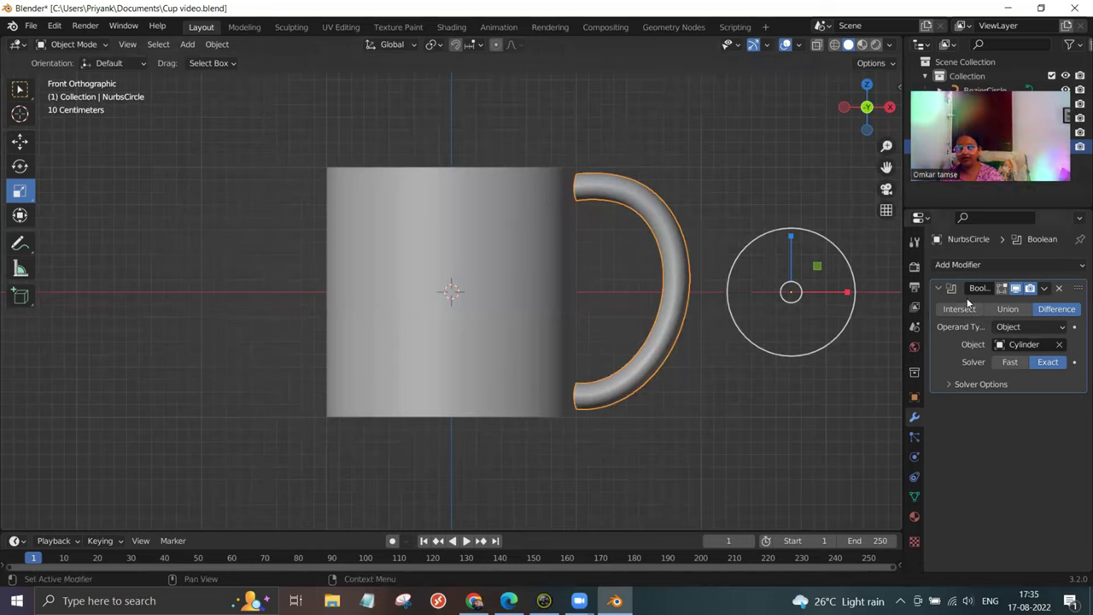
click(1043, 290)
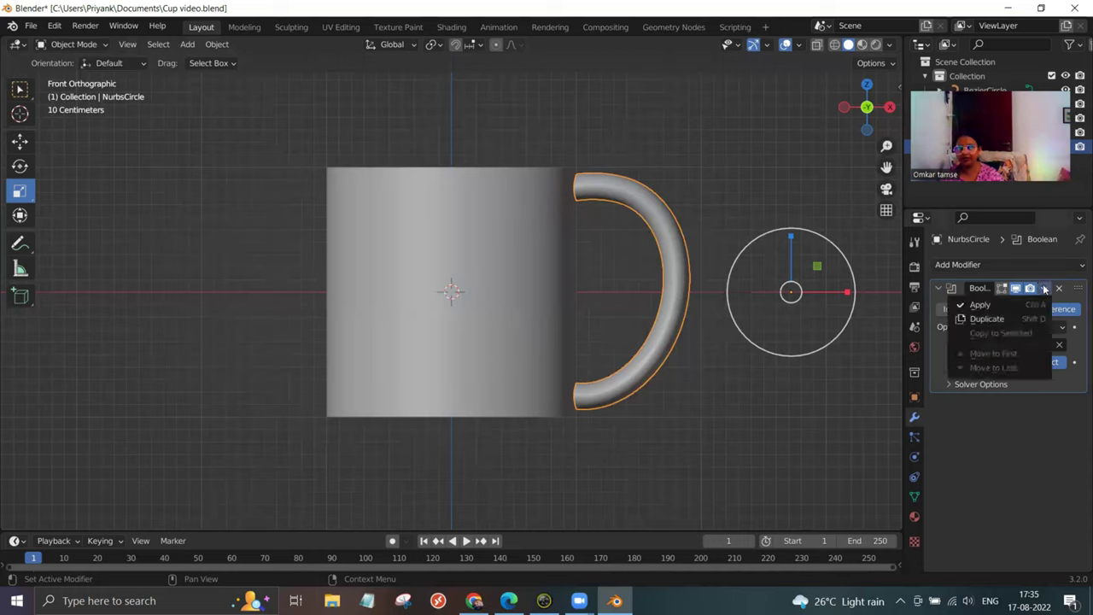
click(995, 305)
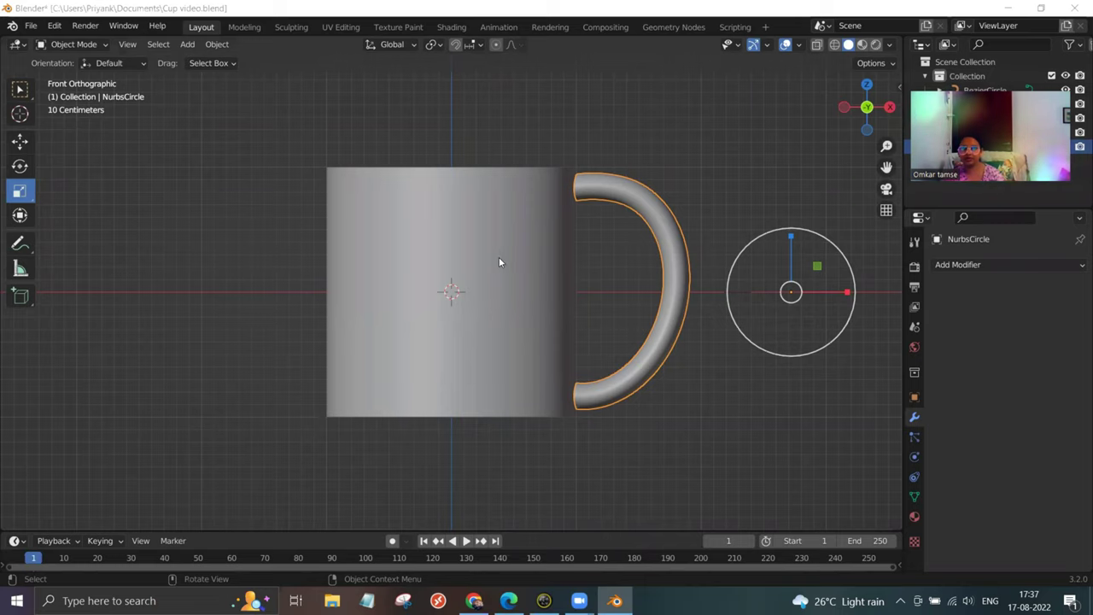
Select the cylinder and, in Edit Mode with face selection, delete its top face to open the cup.
key(ctrl+z)
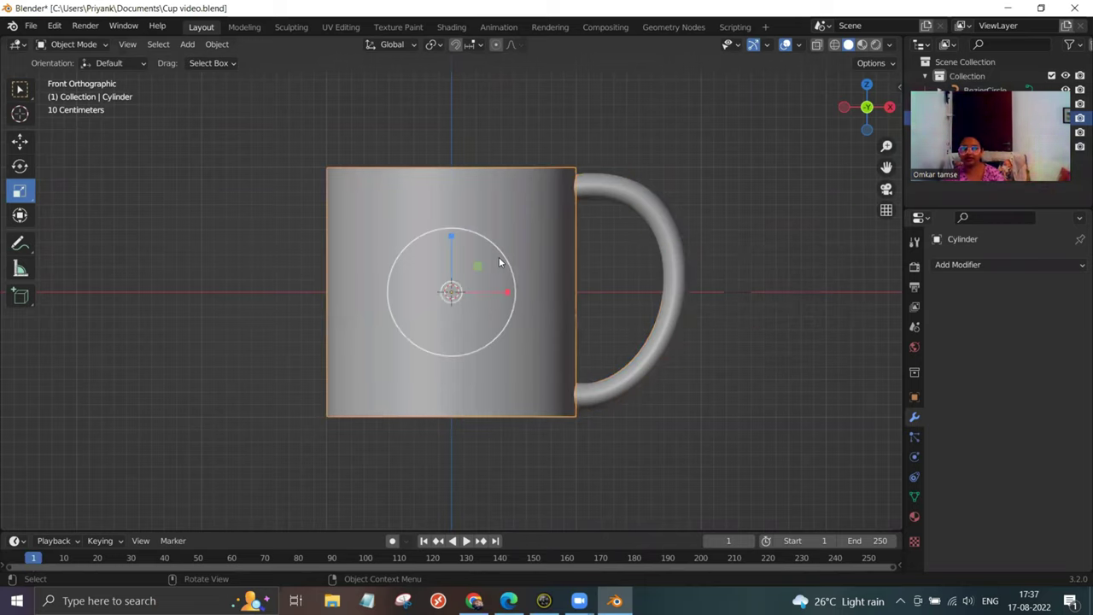
key(KP_7)
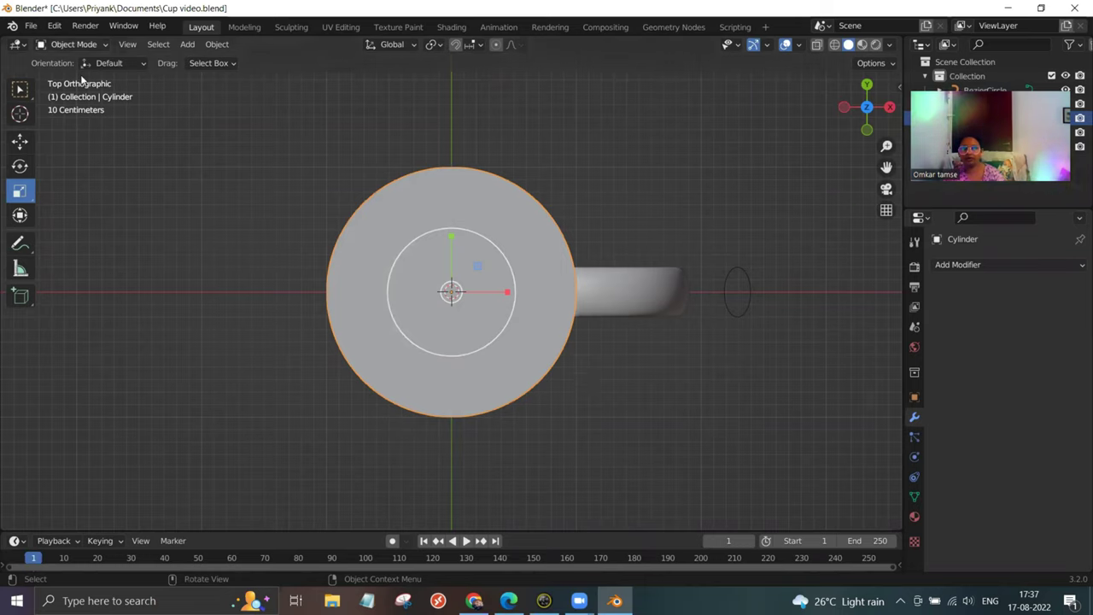
click(75, 44)
click(118, 77)
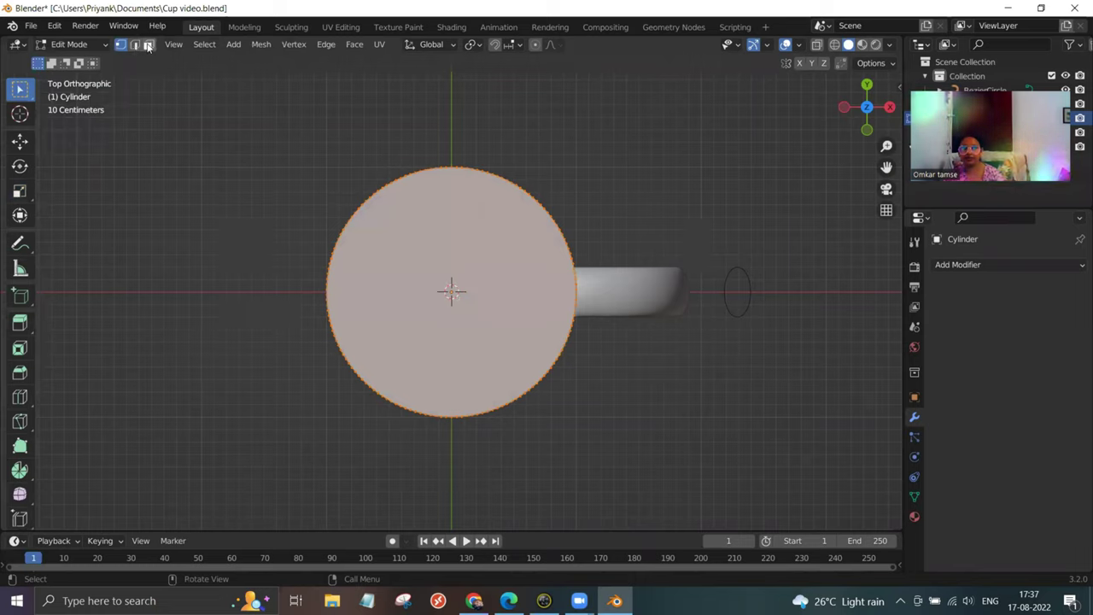
key(3)
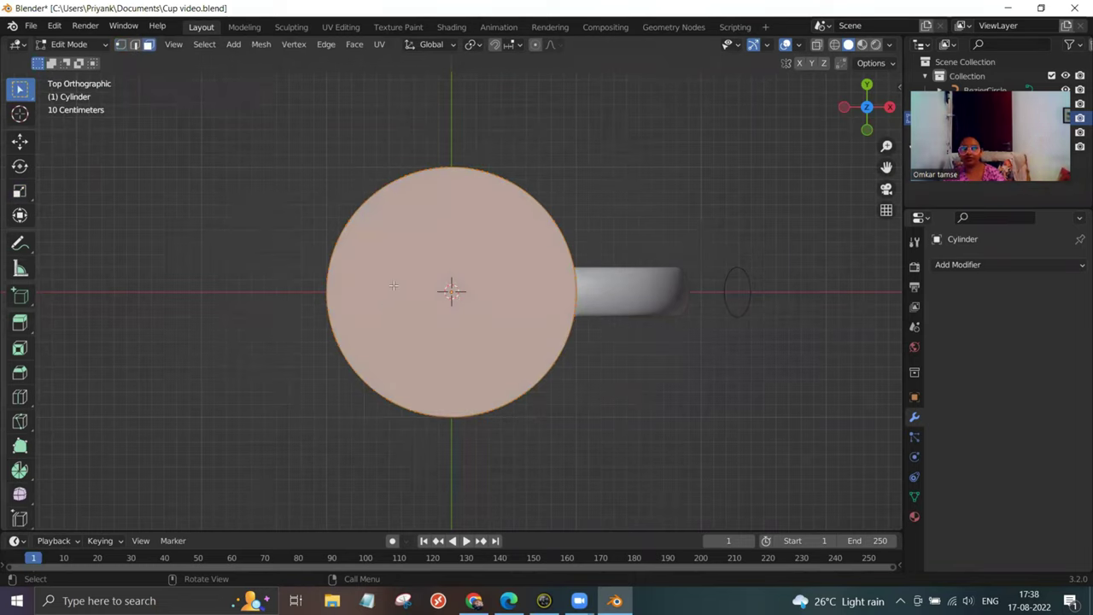
click(393, 285)
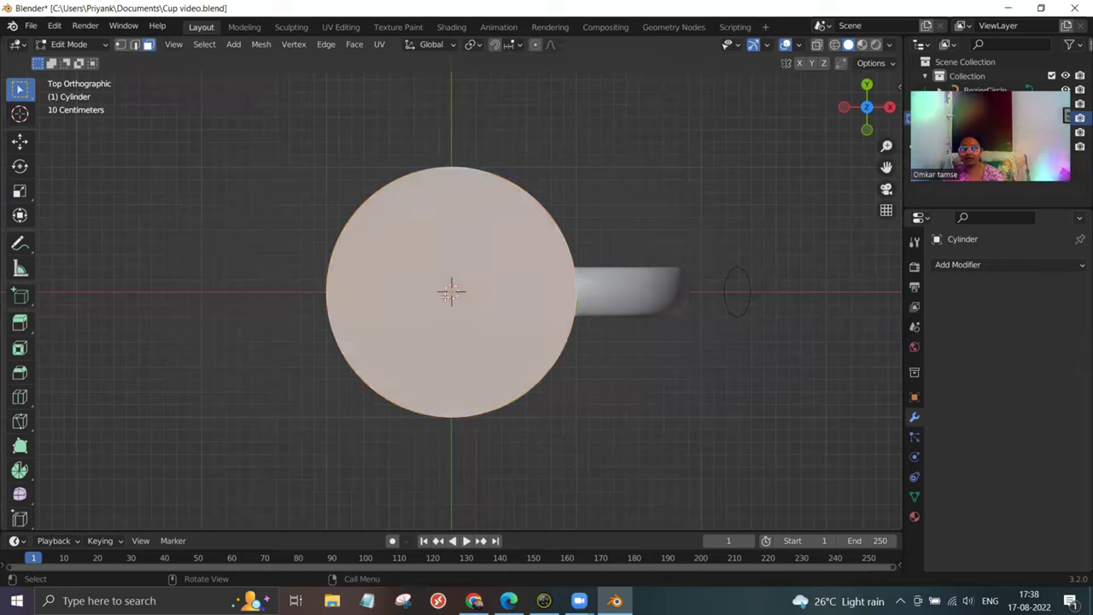
right_click(518, 293)
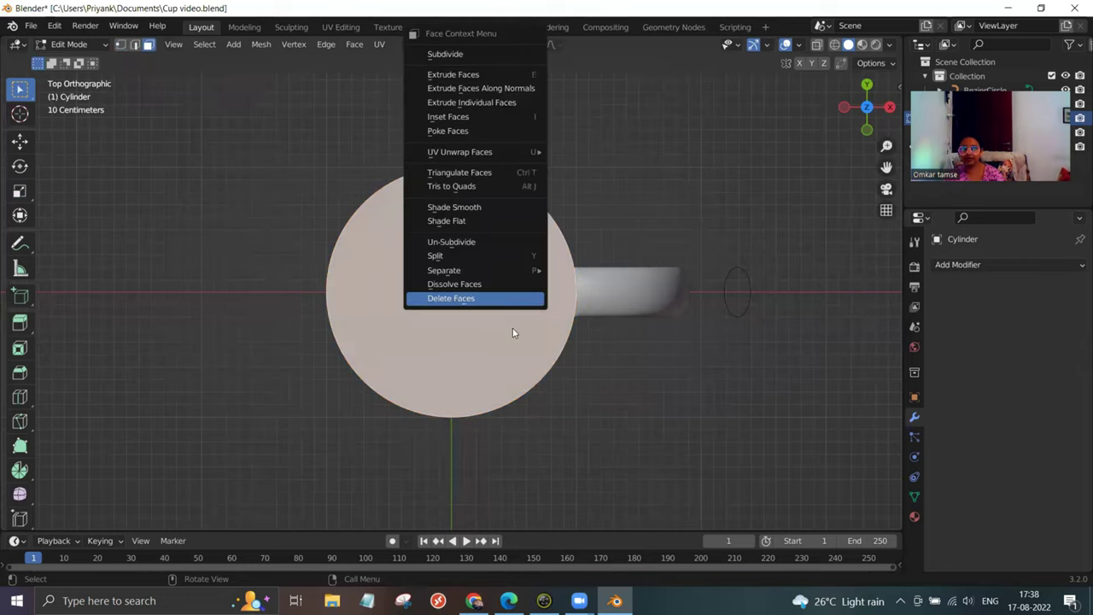
click(443, 297)
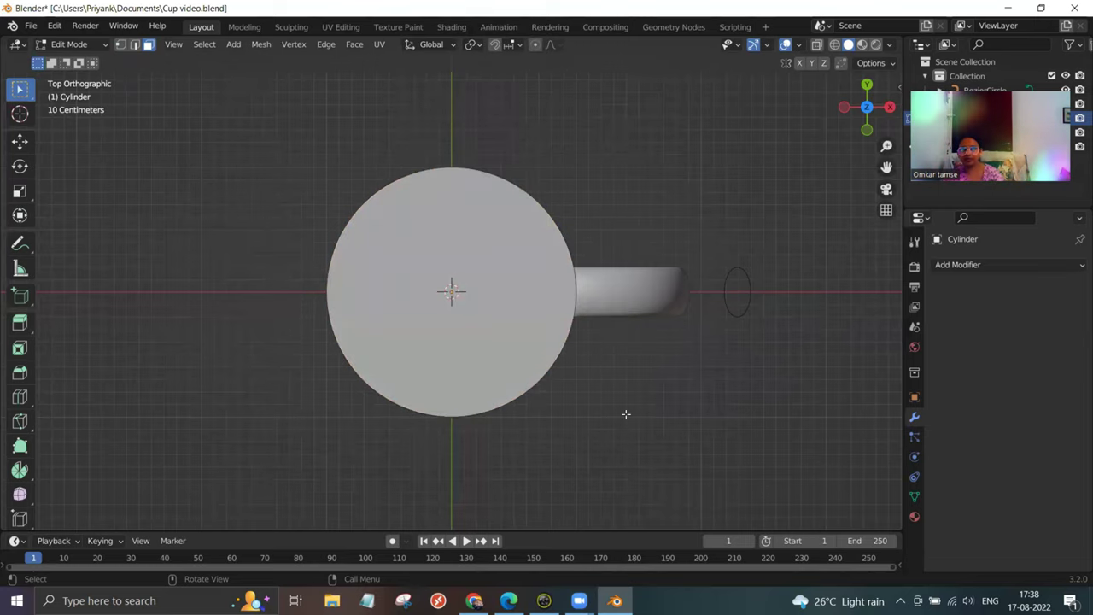
middle_drag(623, 422, 622, 350)
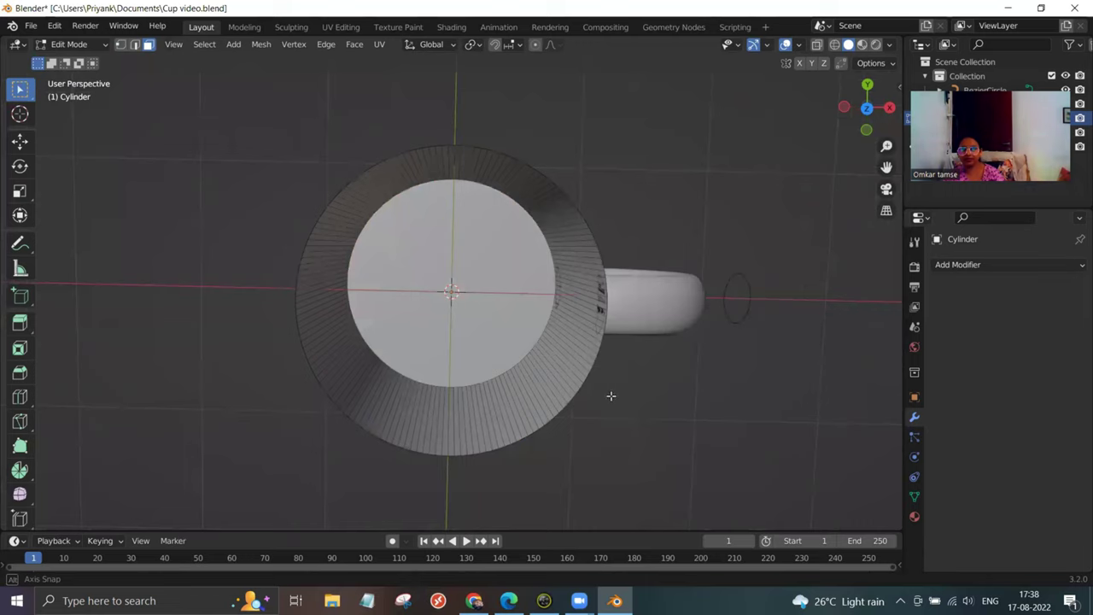
middle_drag(611, 395, 484, 299)
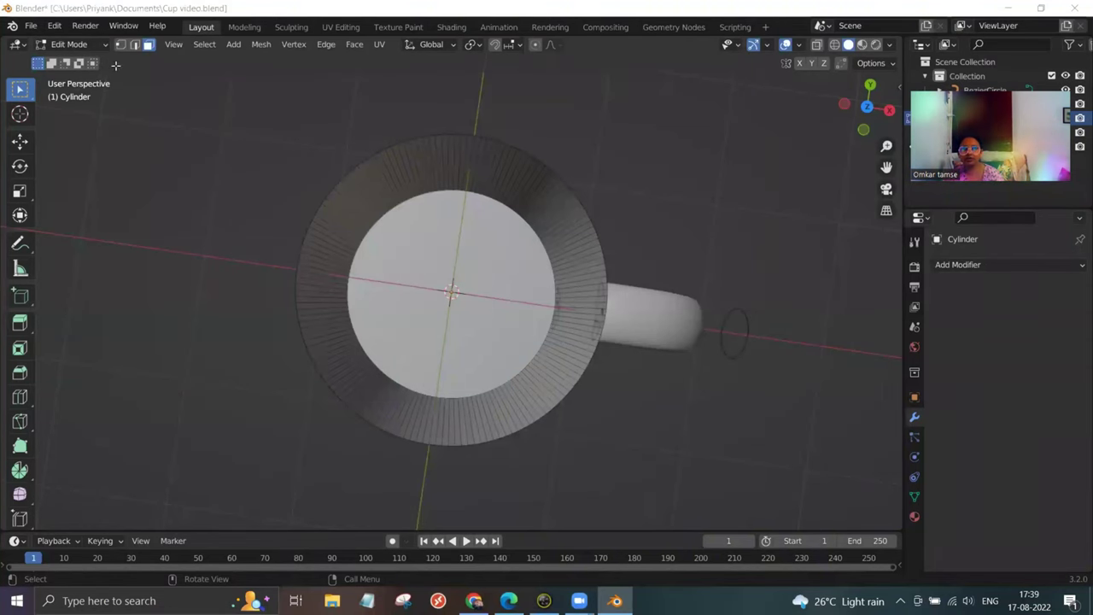
Return to Object Mode and add a Solidify modifier with 0.06 m thickness to the cup body.
click(106, 46)
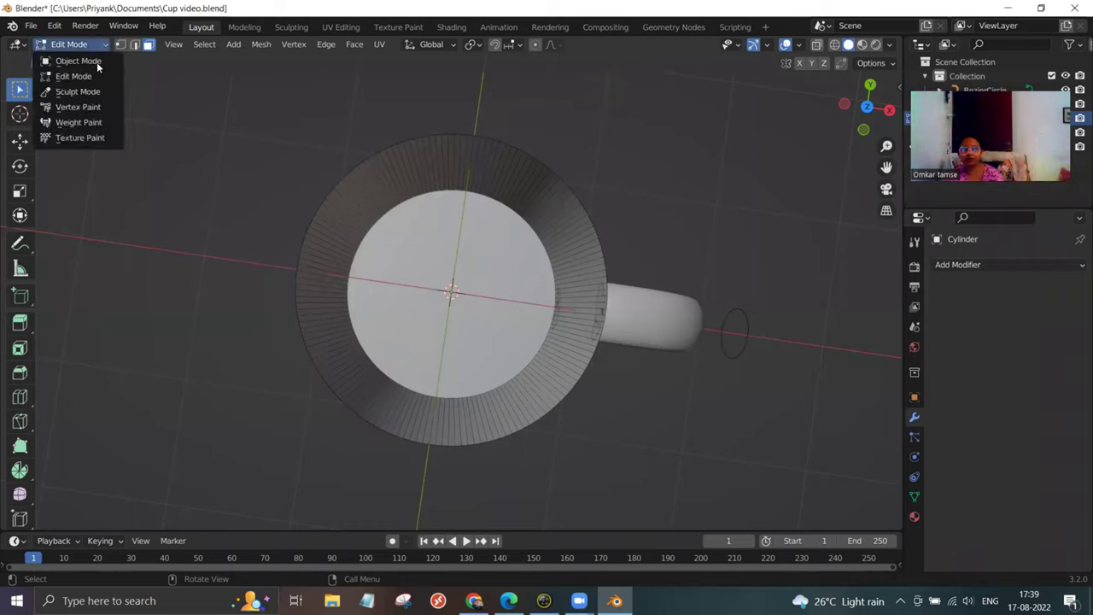
click(98, 67)
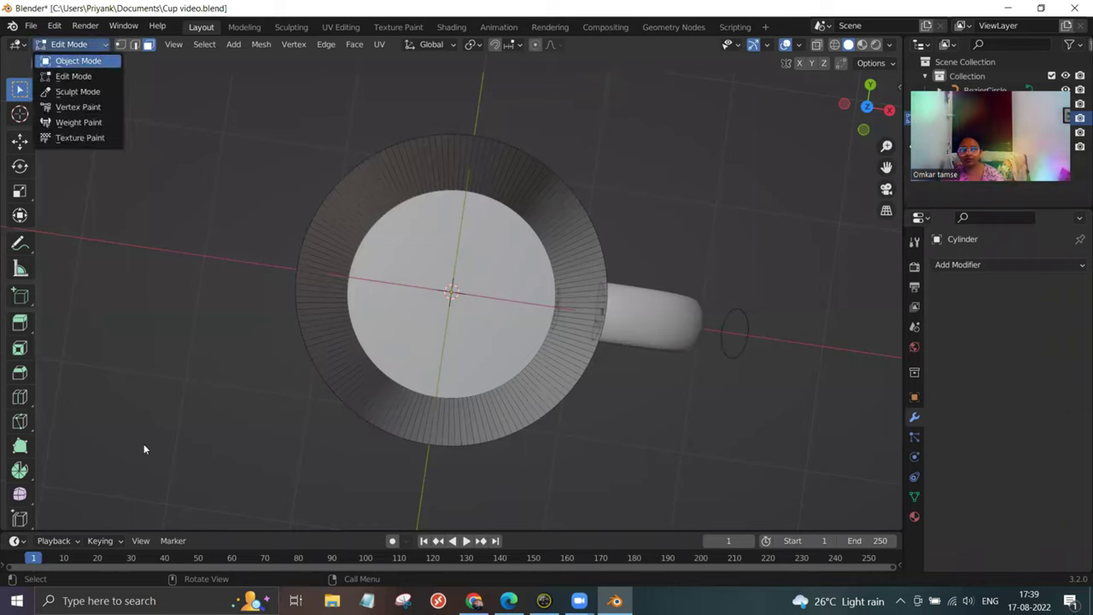
click(954, 263)
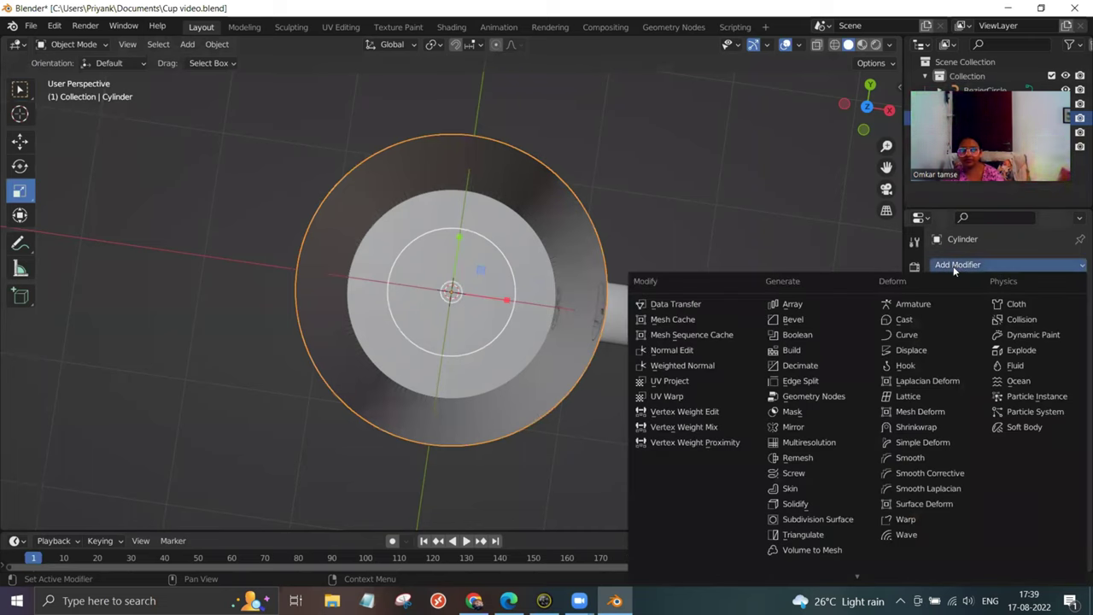
click(804, 504)
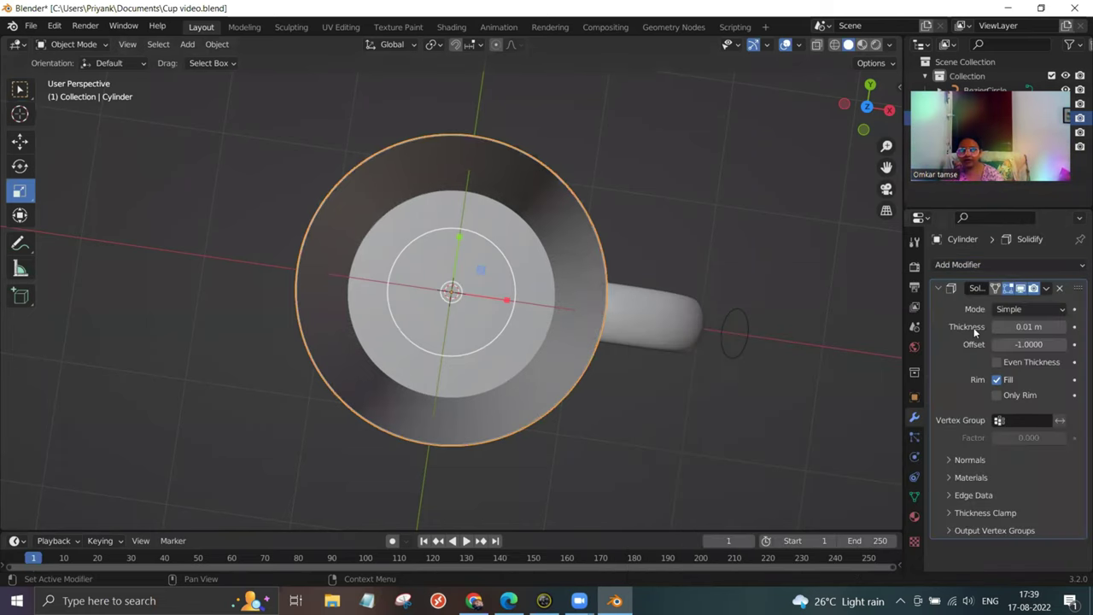
click(1063, 327)
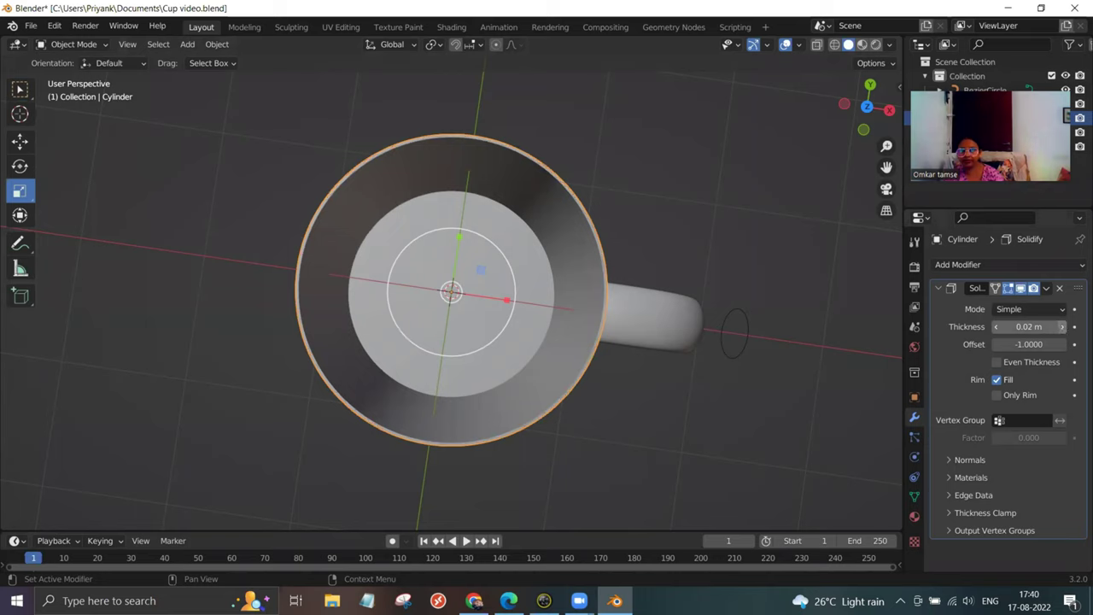
click(1063, 327)
click(1063, 327)
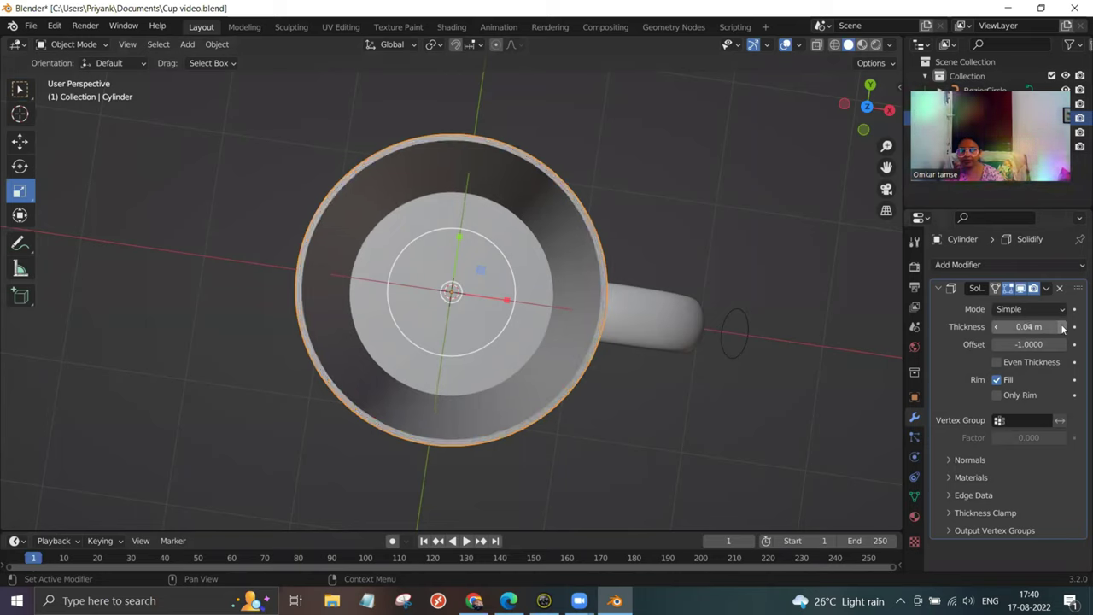
click(1063, 327)
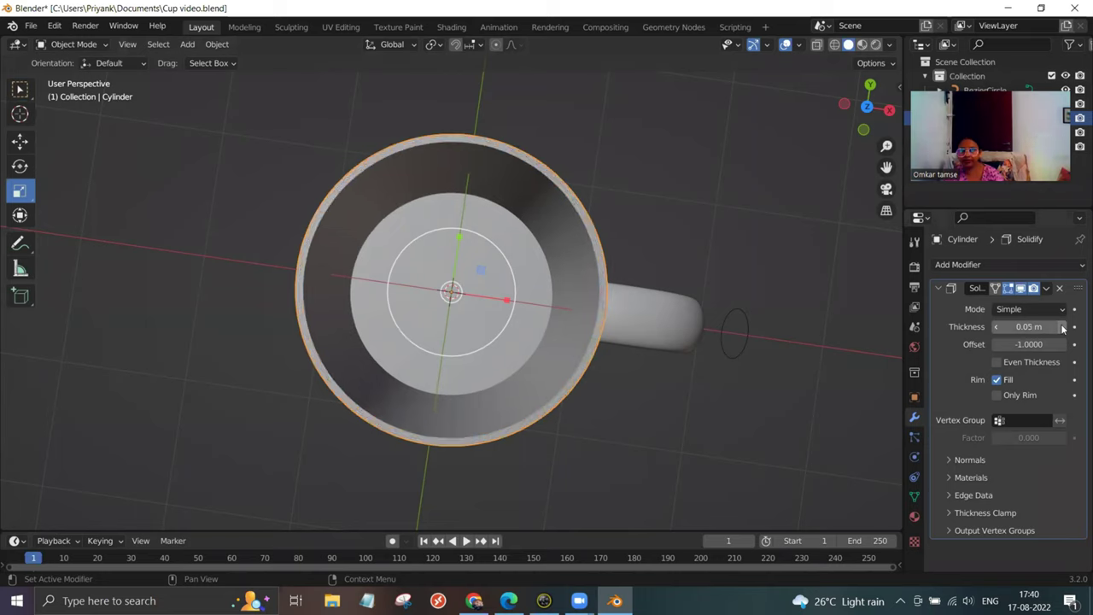
click(1063, 327)
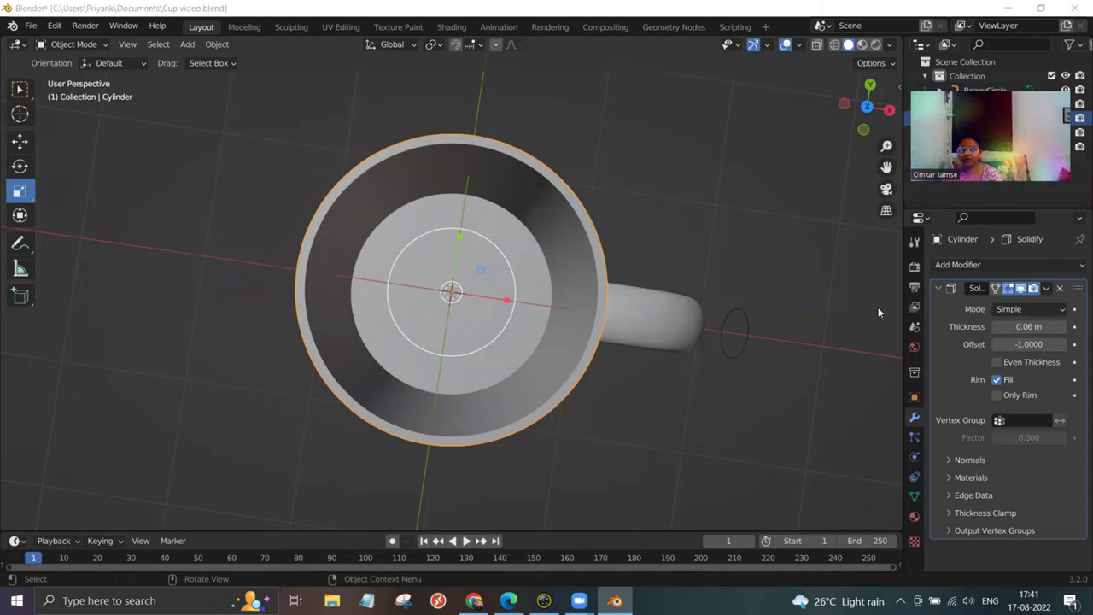
Add a Bevel modifier to the cup body.
click(834, 307)
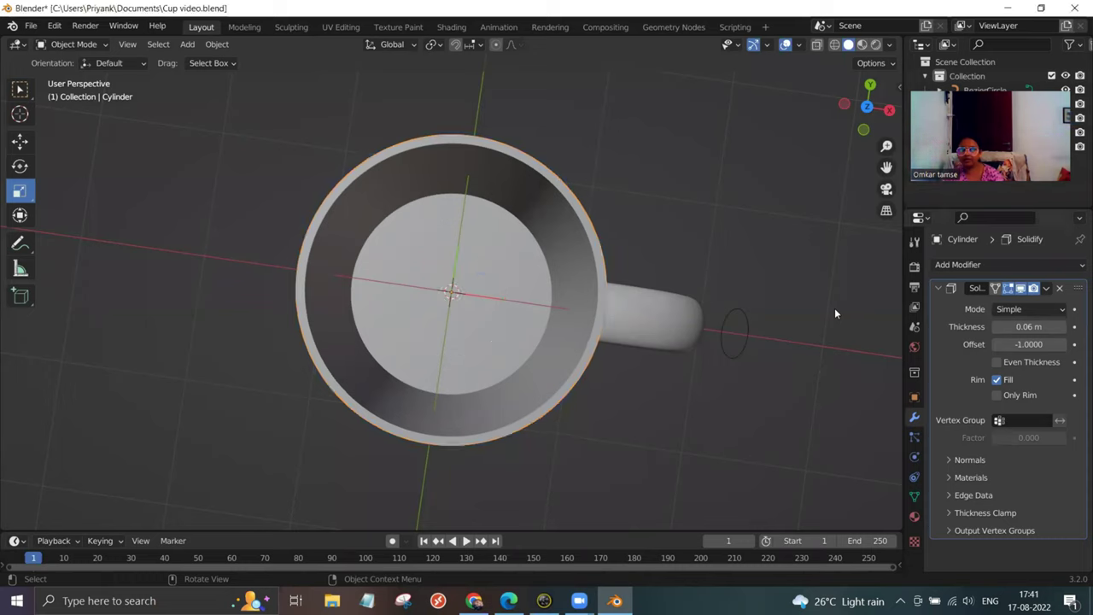
click(529, 254)
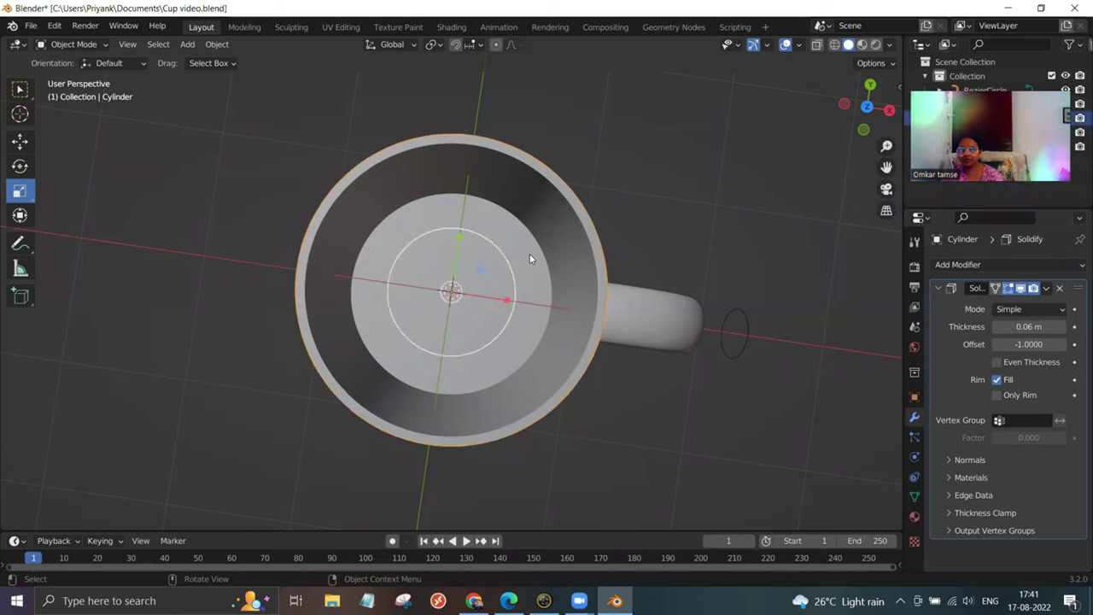
click(987, 266)
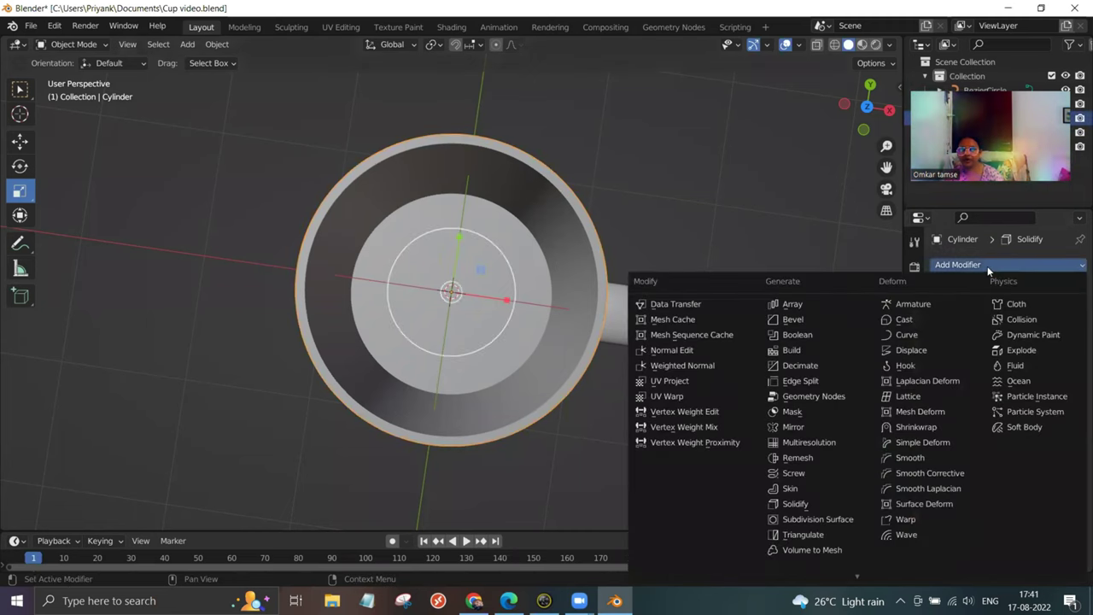
key(Escape)
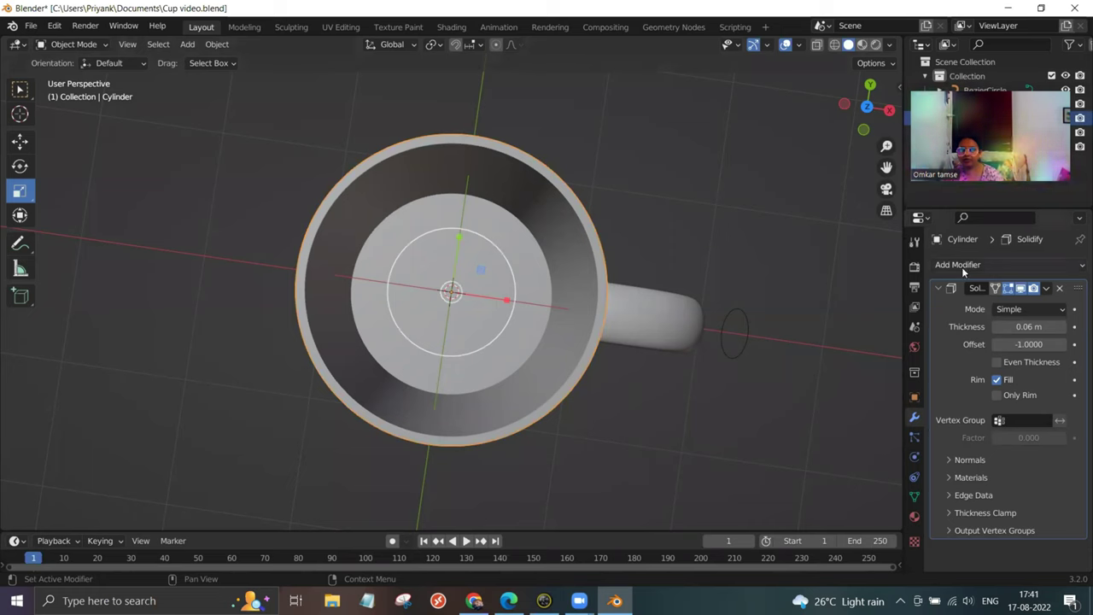
click(961, 266)
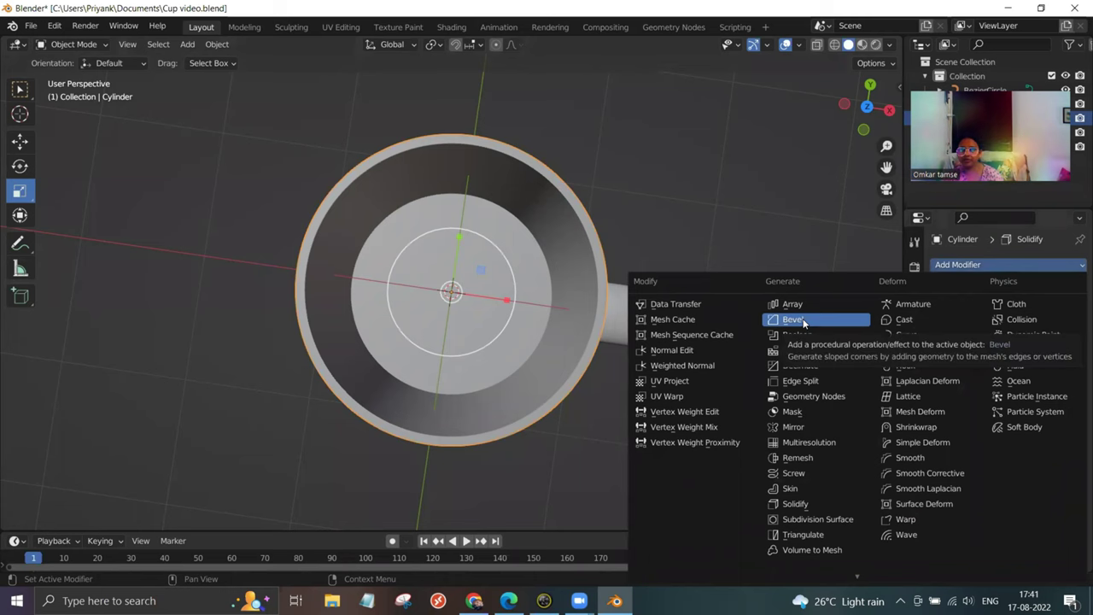
click(802, 321)
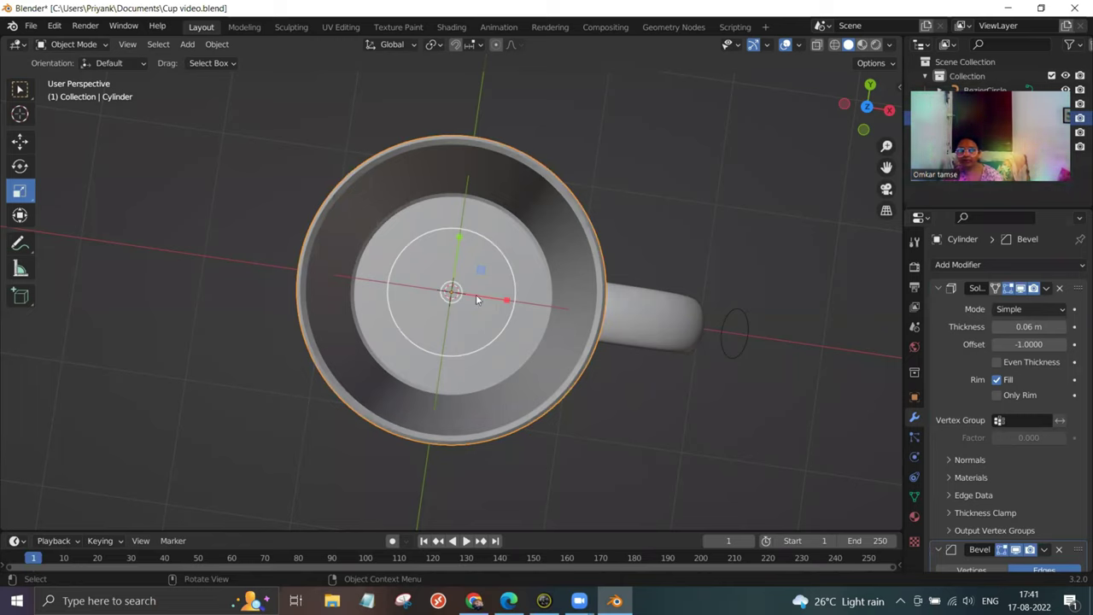
Apply the cup body's Solidify modifier.
middle_drag(510, 253, 475, 253)
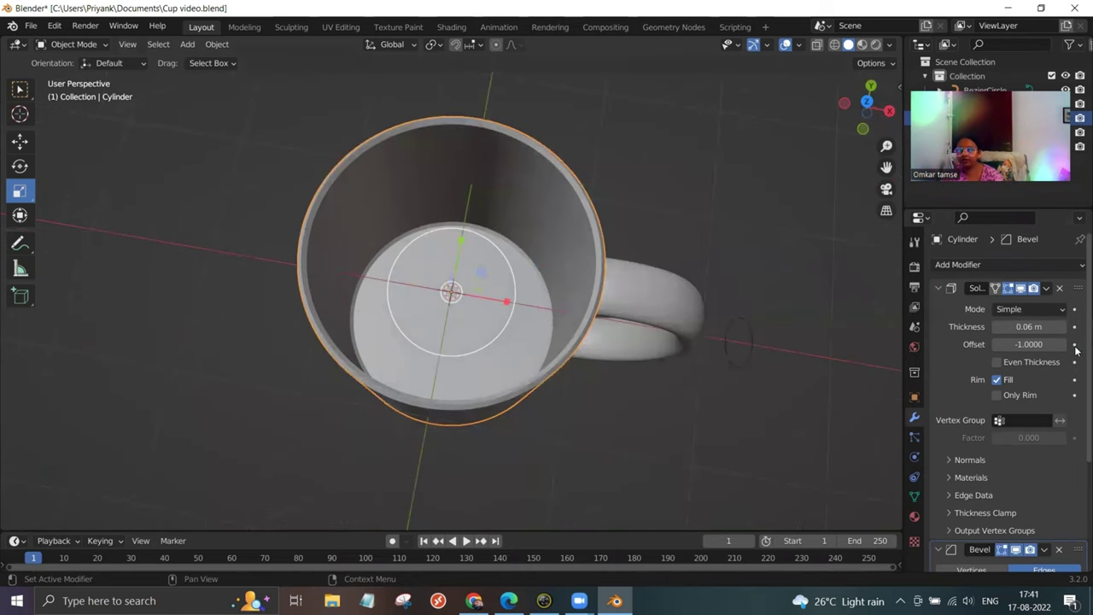
click(1046, 288)
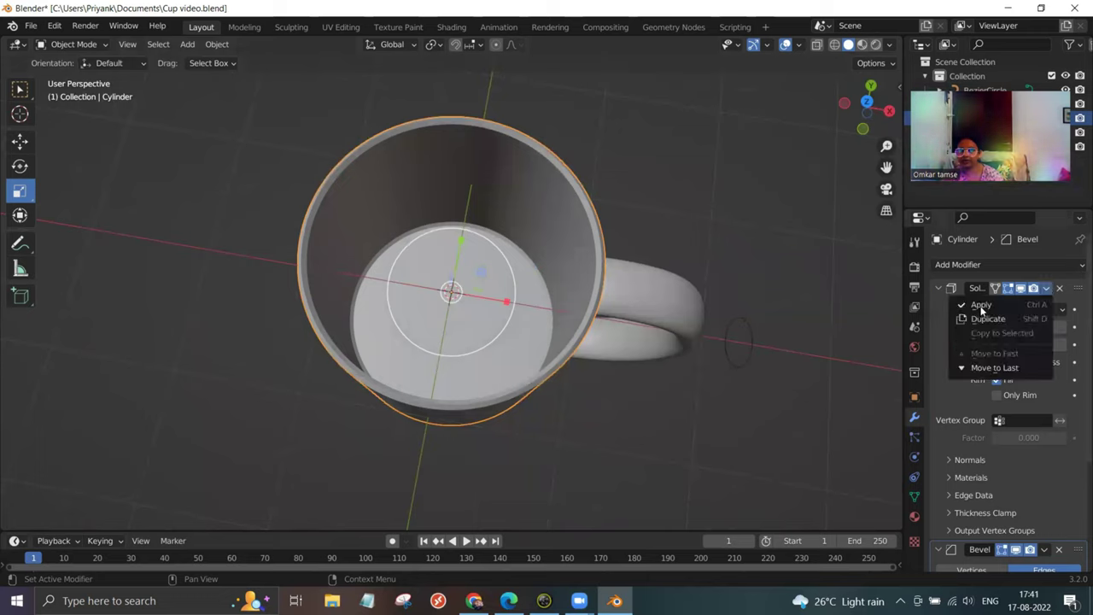
click(981, 307)
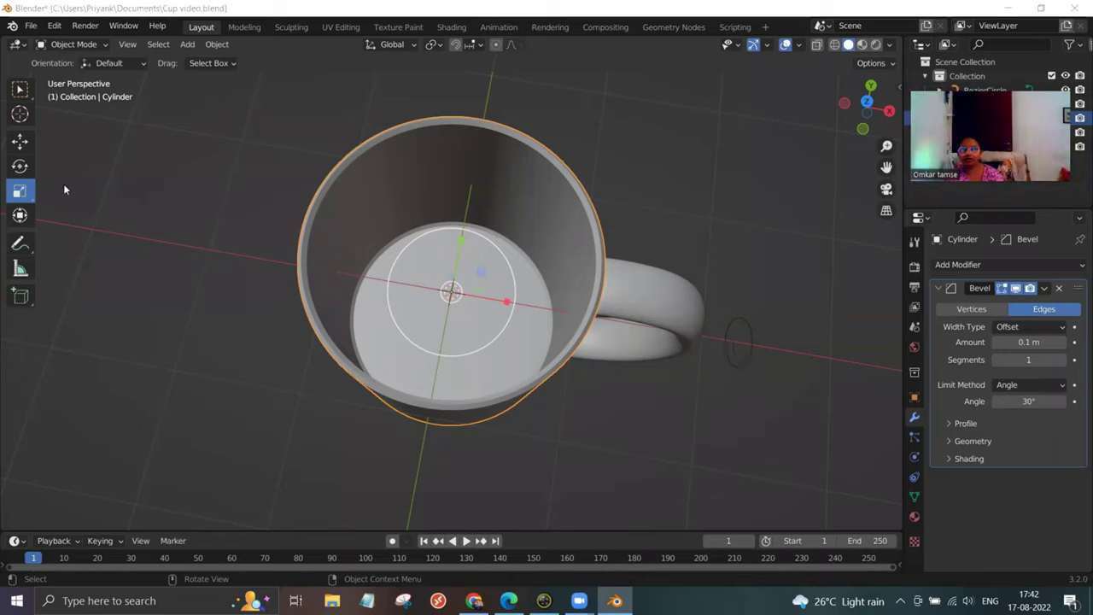
Delete the leftover small Bezier circle beside the cup's handle.
click(21, 142)
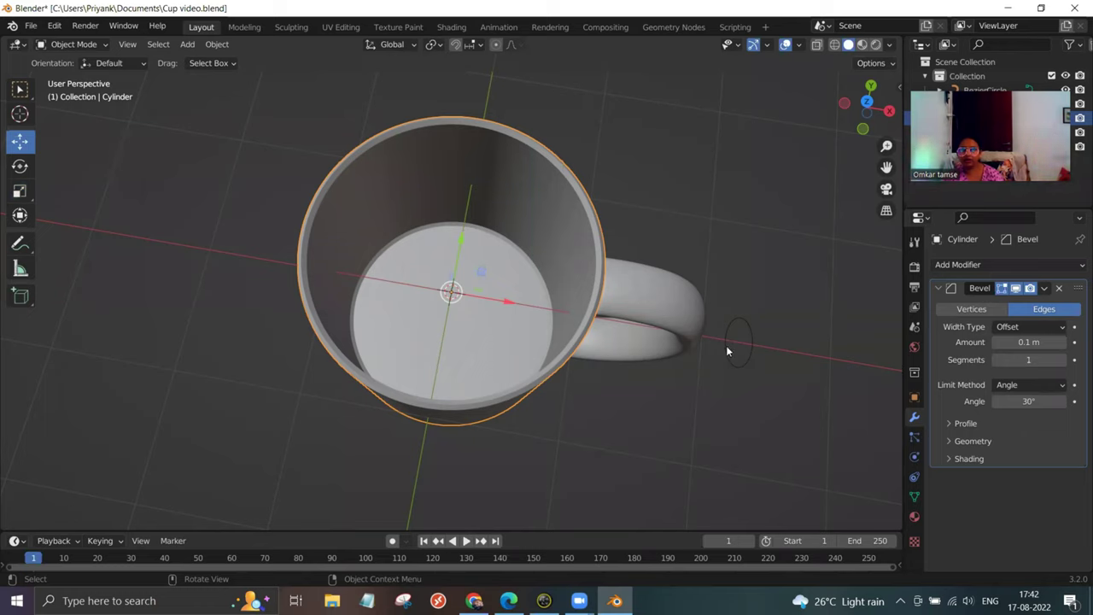
click(728, 348)
right_click(737, 356)
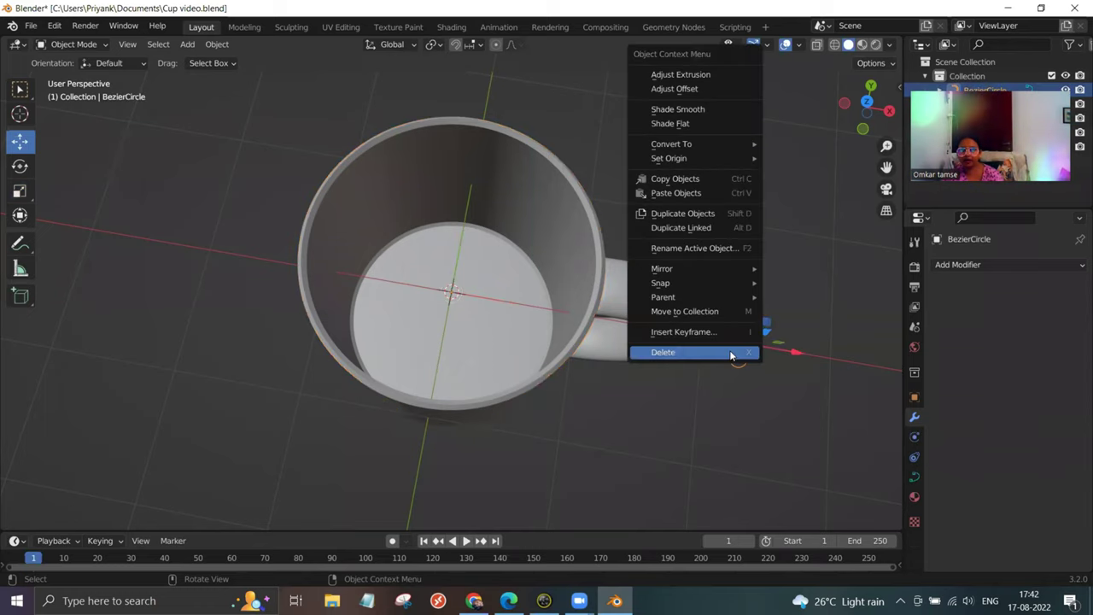
click(731, 353)
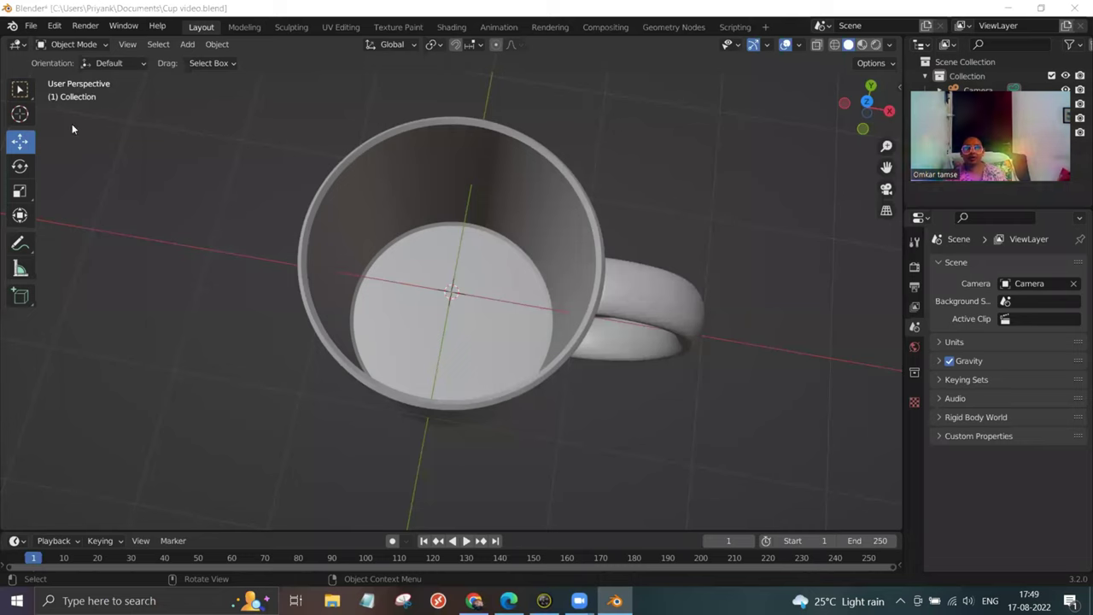
Select the cup body and enter Edit Mode.
click(103, 44)
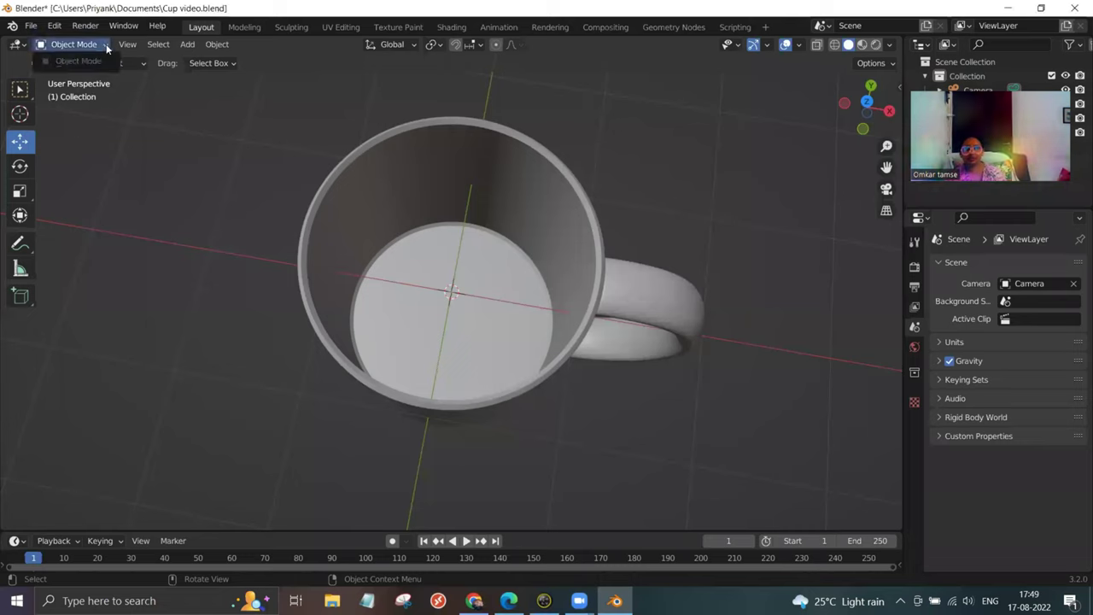
click(106, 46)
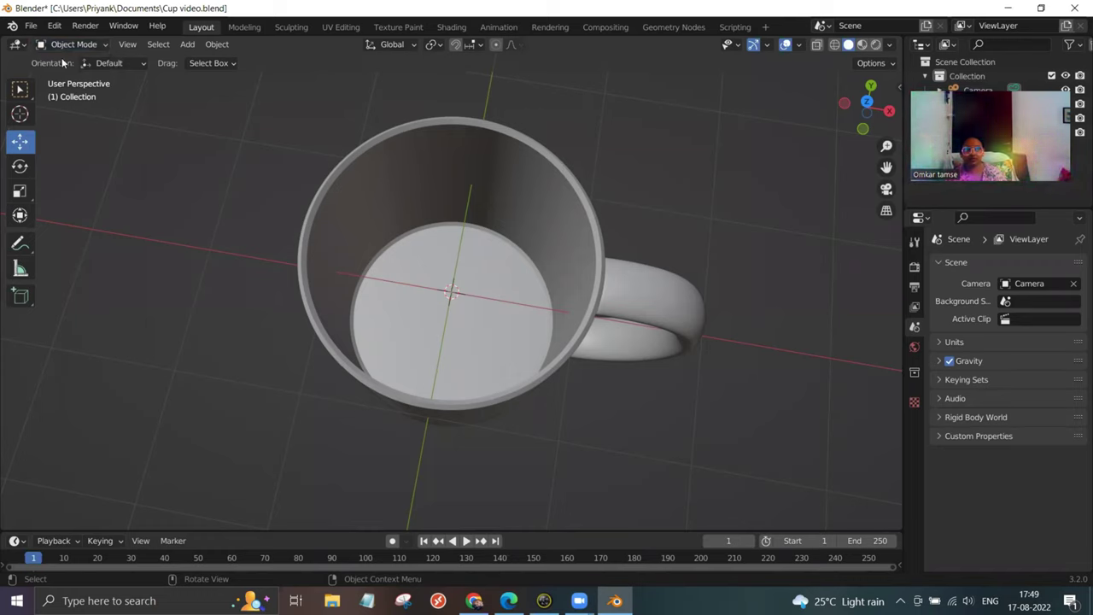
click(89, 46)
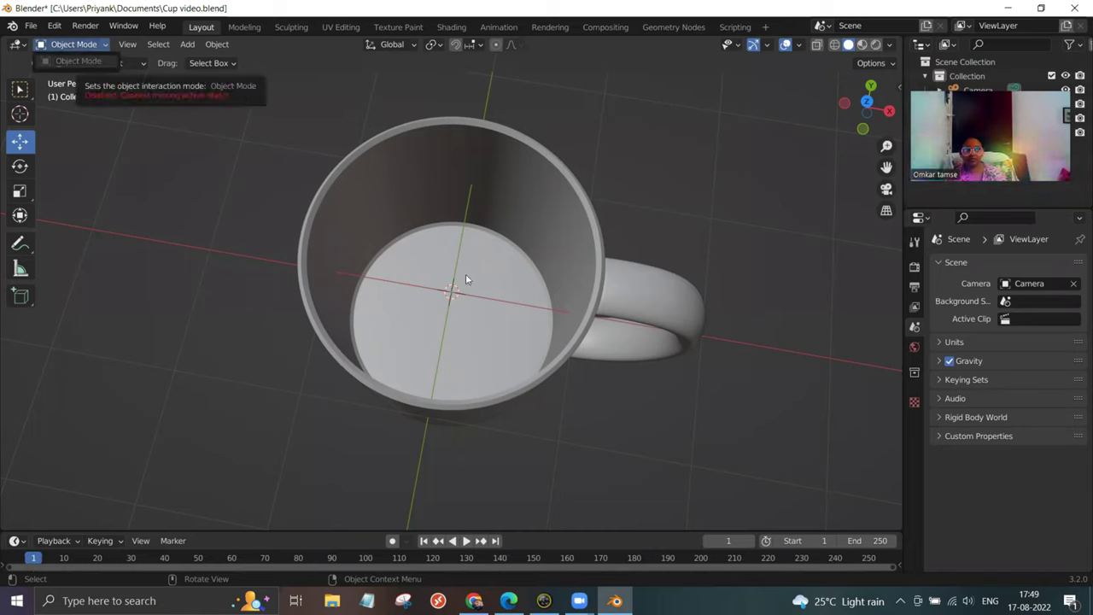
click(401, 359)
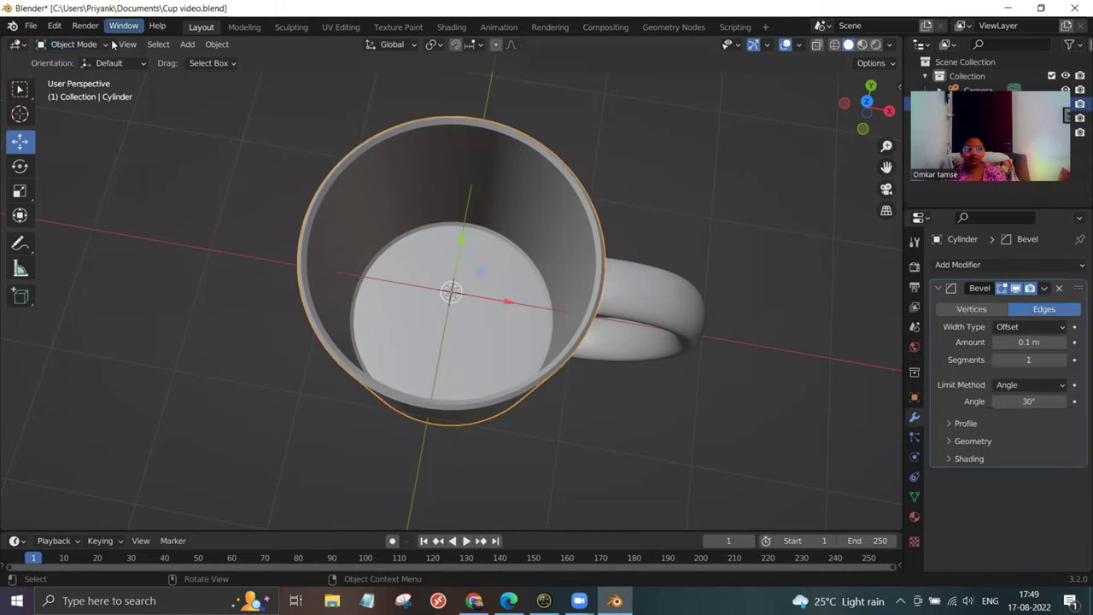
click(89, 45)
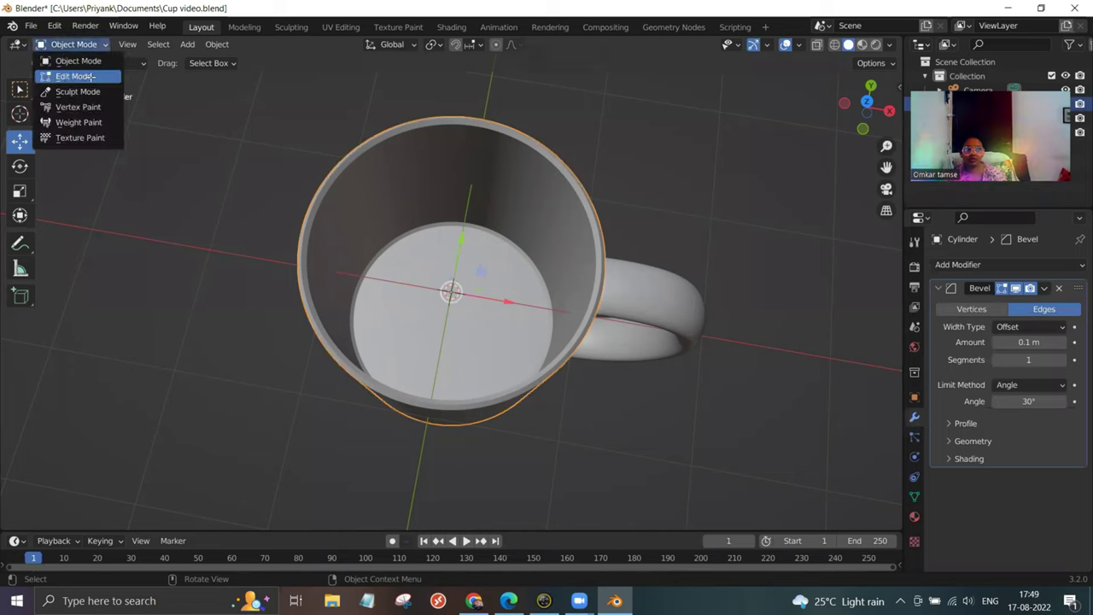
click(92, 76)
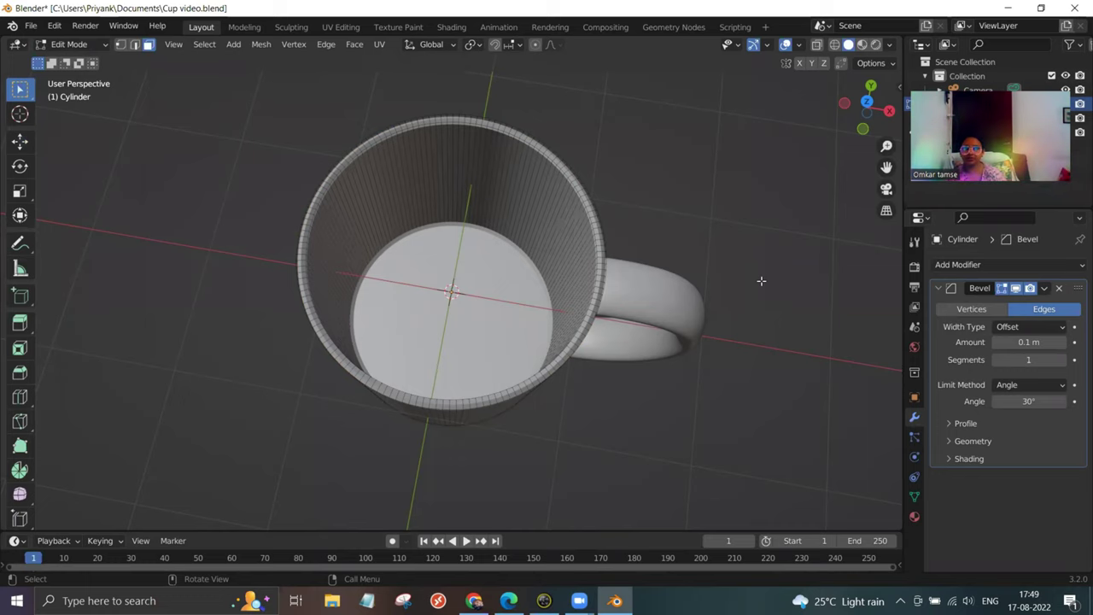
Switch to the top view and select all faces of the cup body.
key(KP_7)
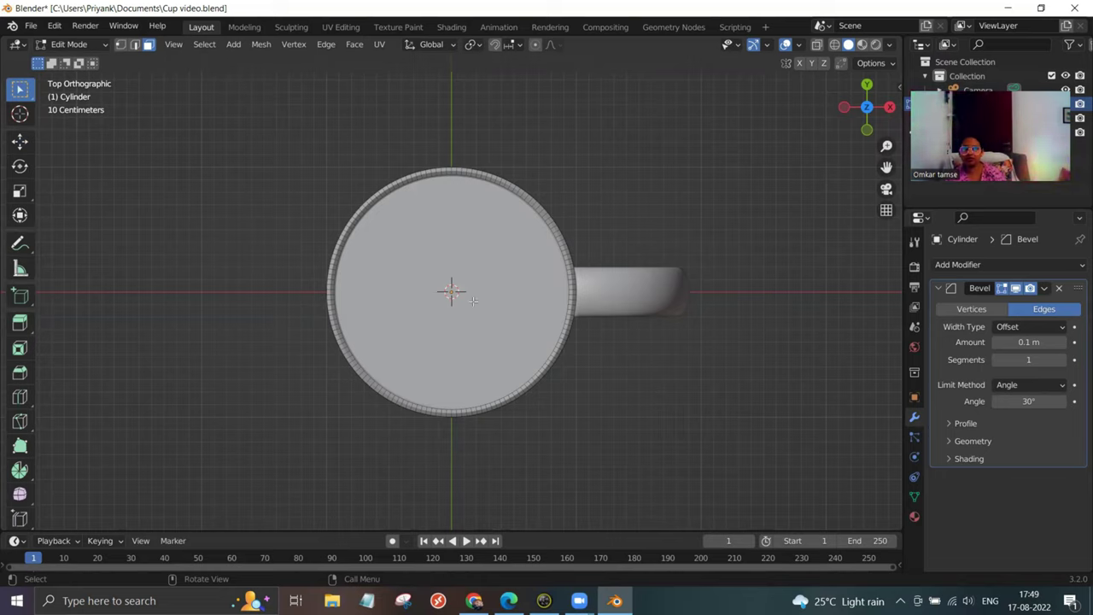
click(205, 45)
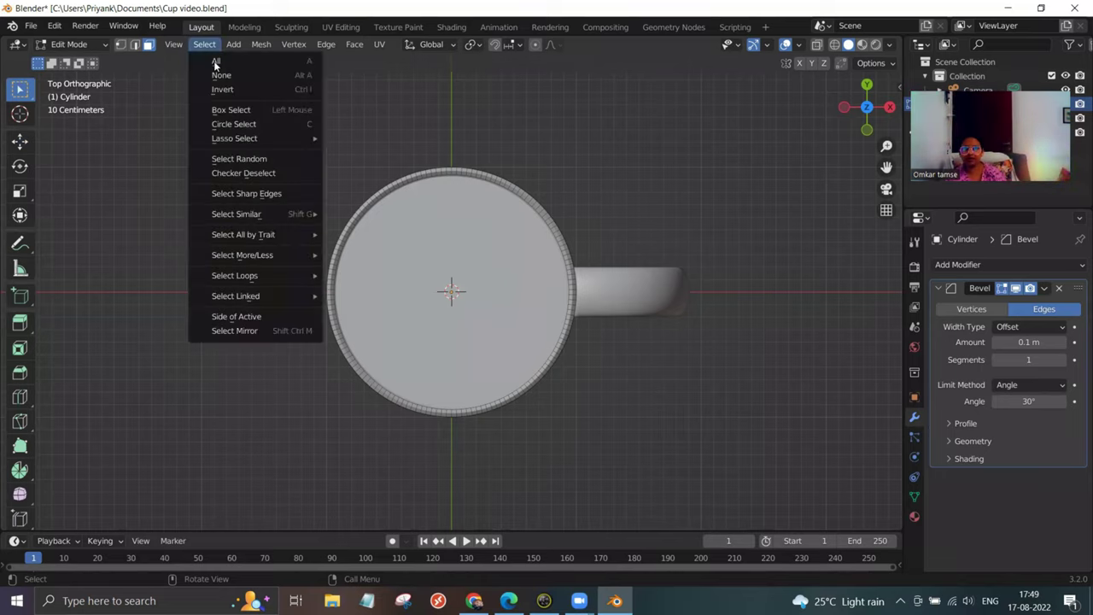
click(218, 61)
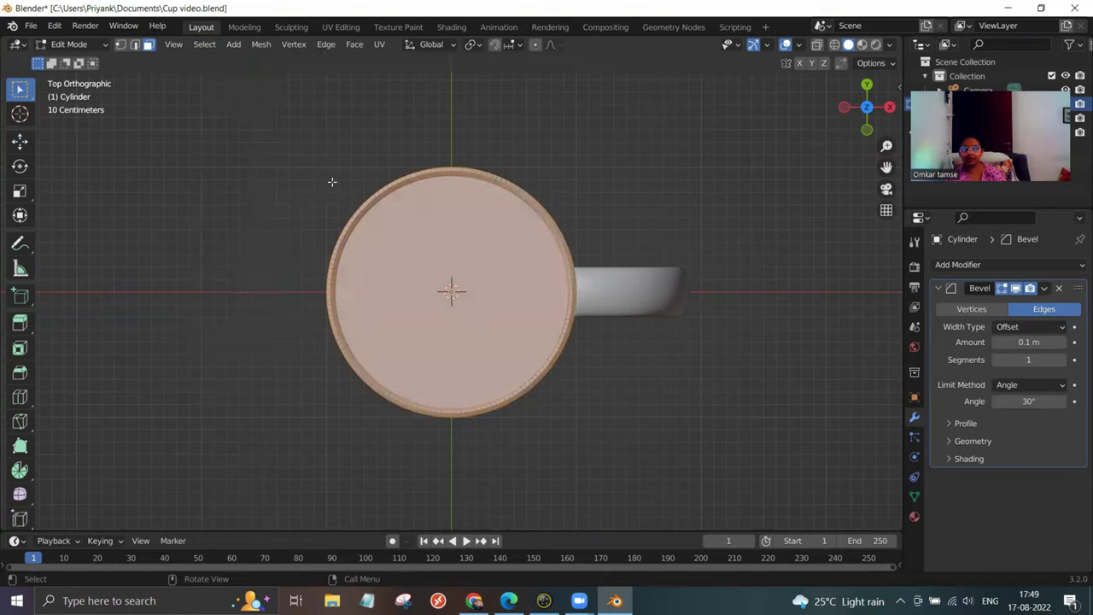
Add a material slot to the cup body and create a new material in it.
click(915, 519)
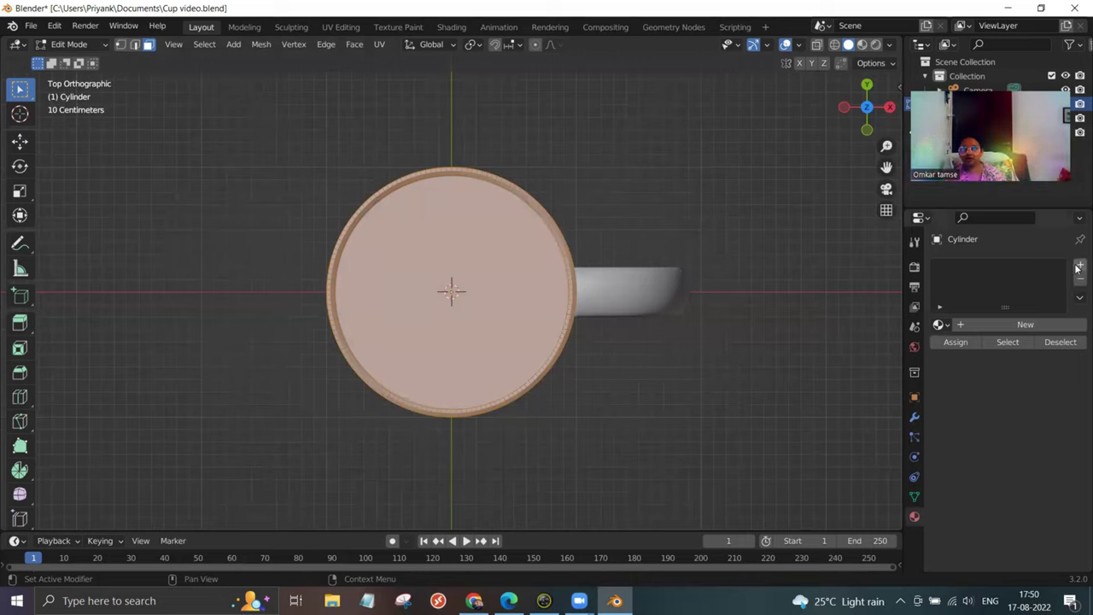
click(1078, 267)
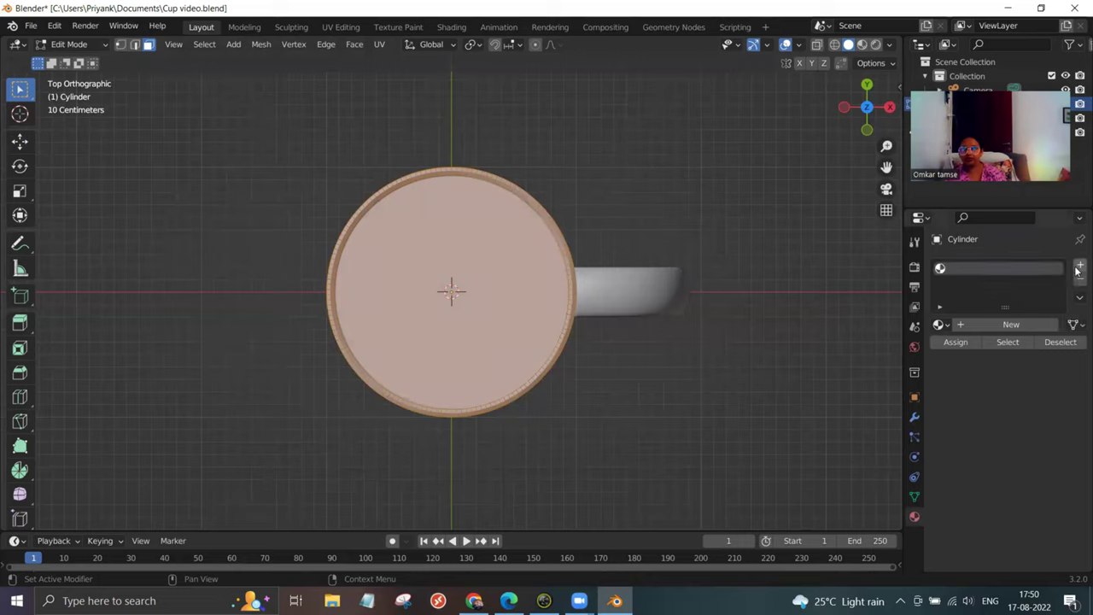
click(1005, 325)
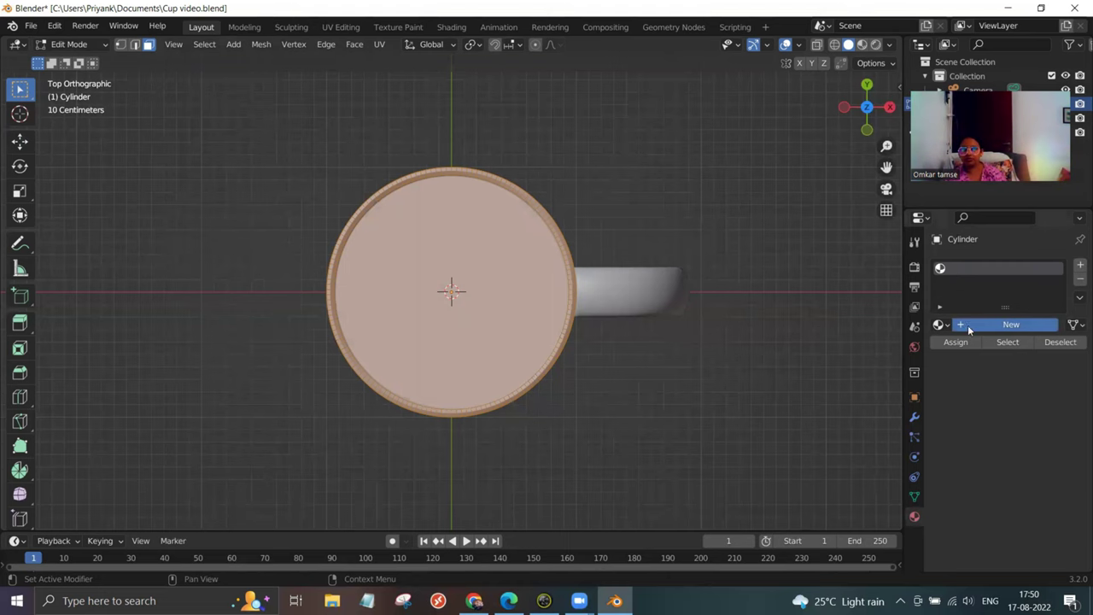
click(1020, 332)
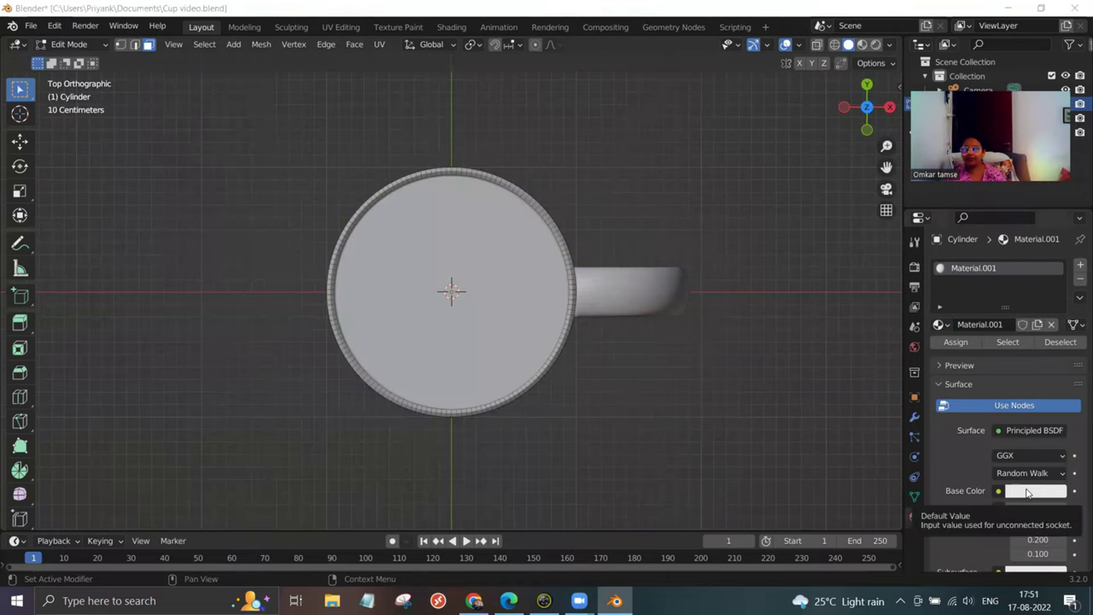
Set the base color of the cup body's material to bright green.
click(1034, 491)
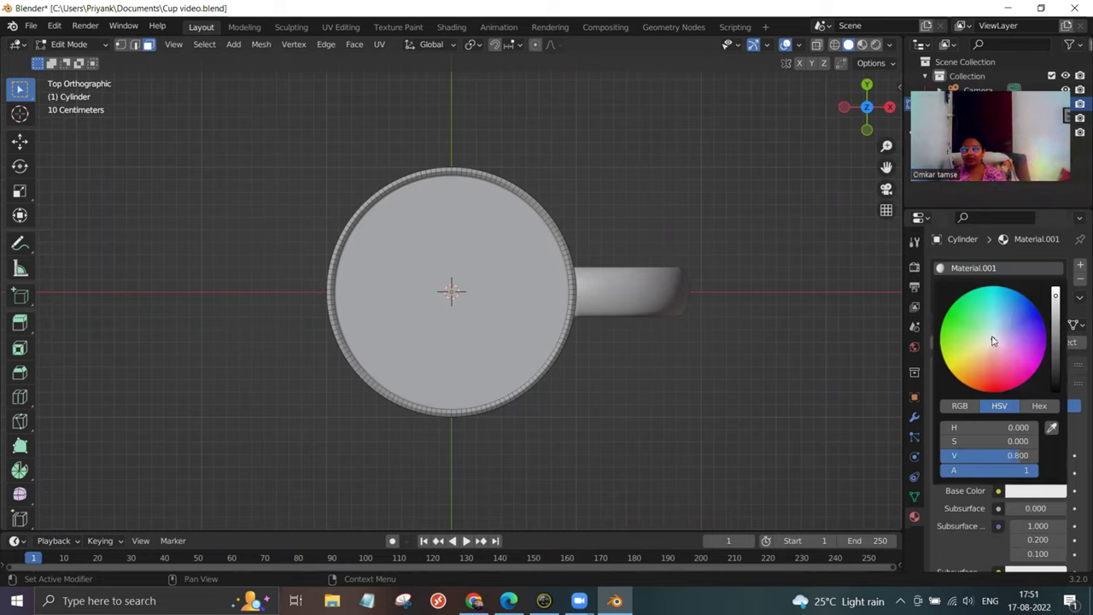
click(993, 337)
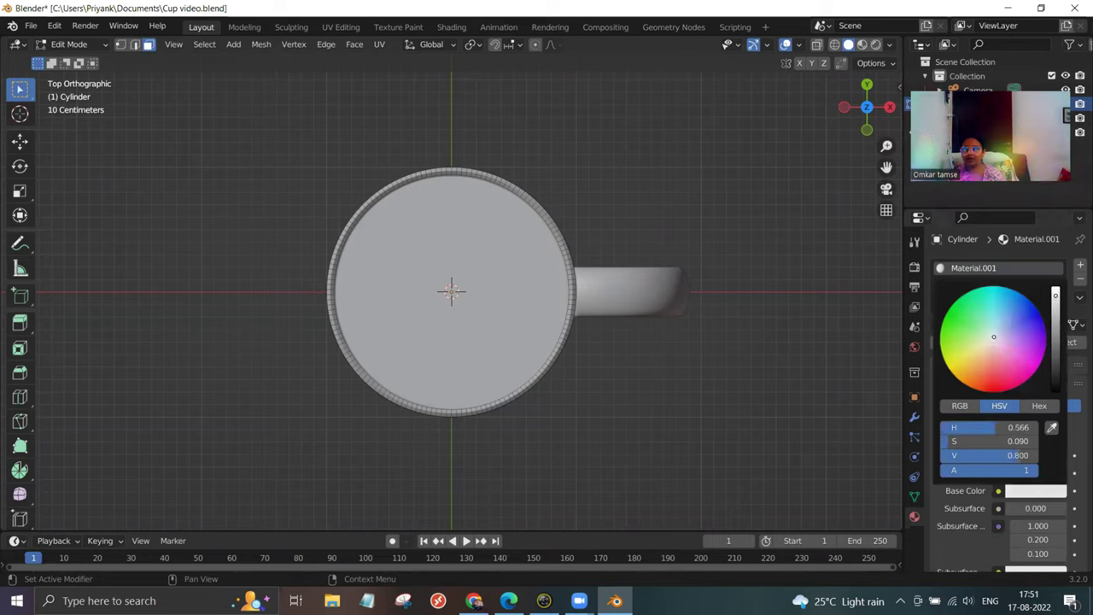
drag(992, 337, 1024, 382)
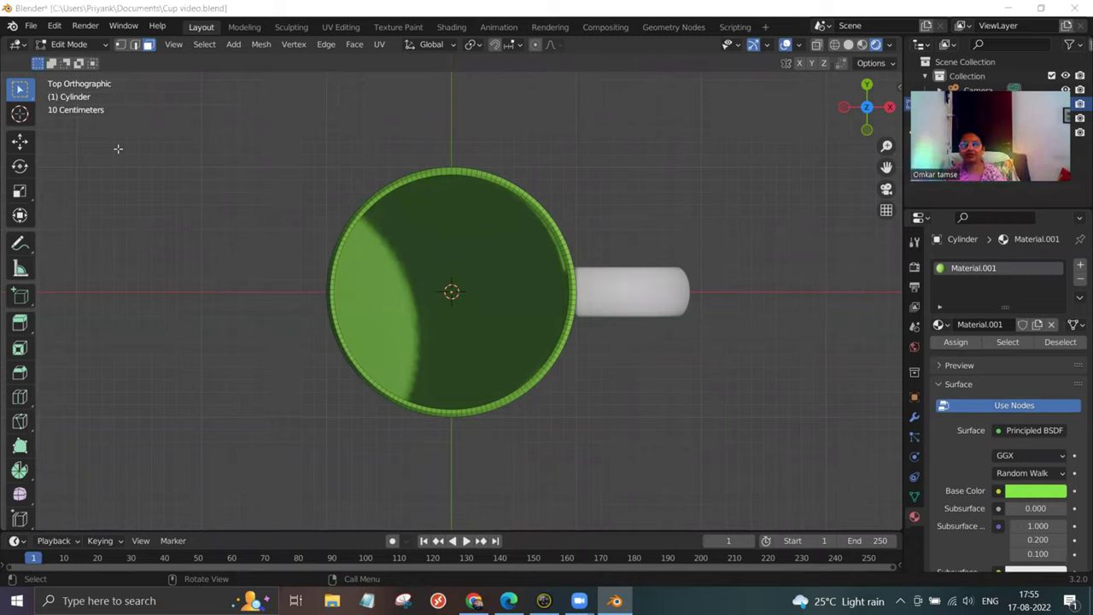
Clear the face selection and switch the top view from orthographic to perspective.
click(206, 45)
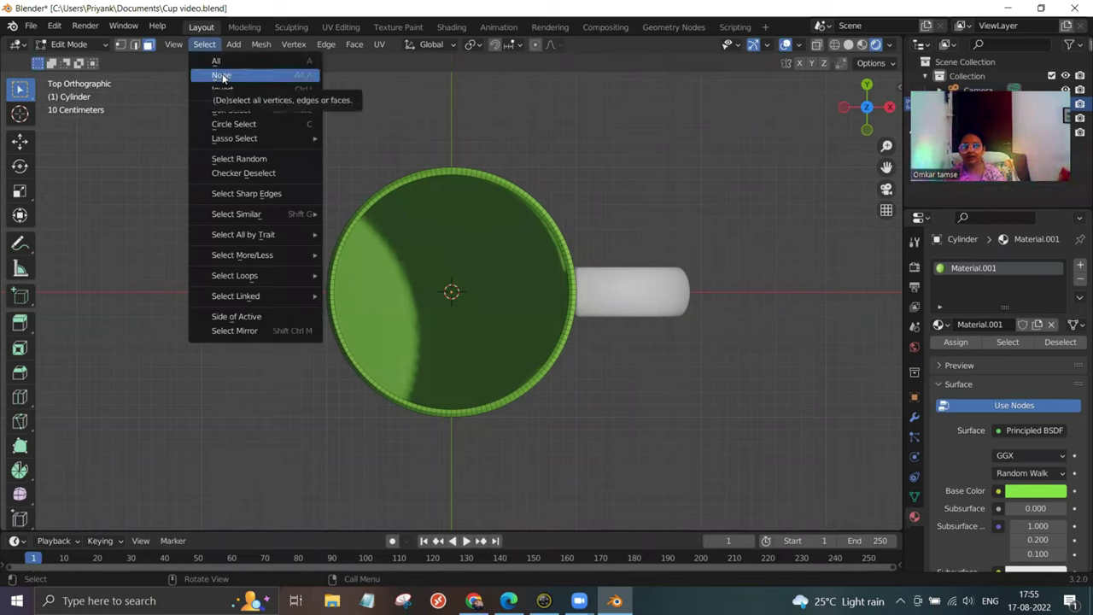
click(222, 76)
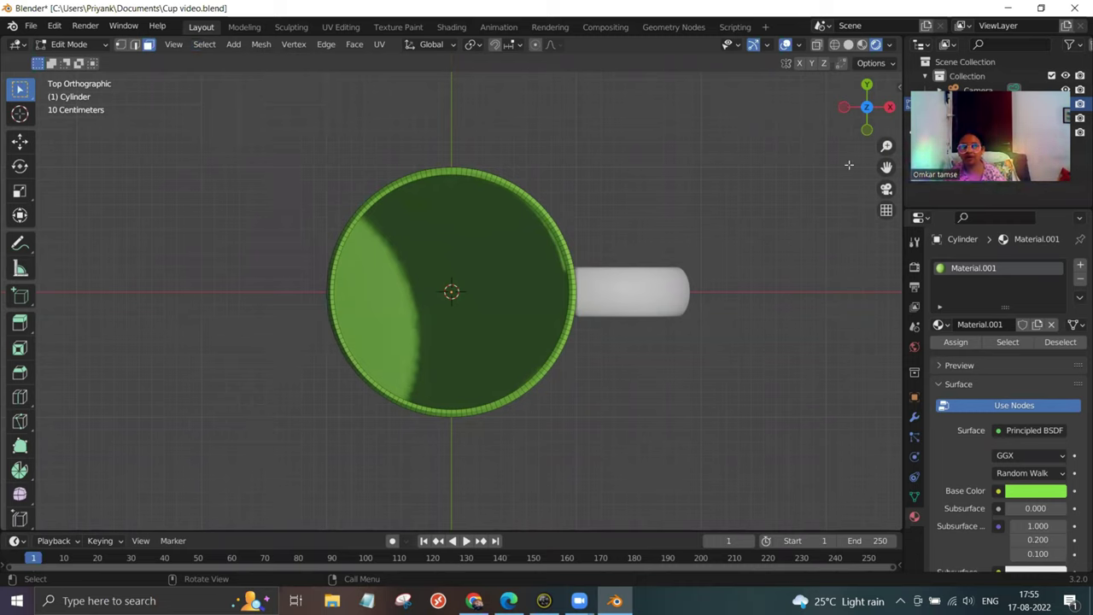
click(886, 211)
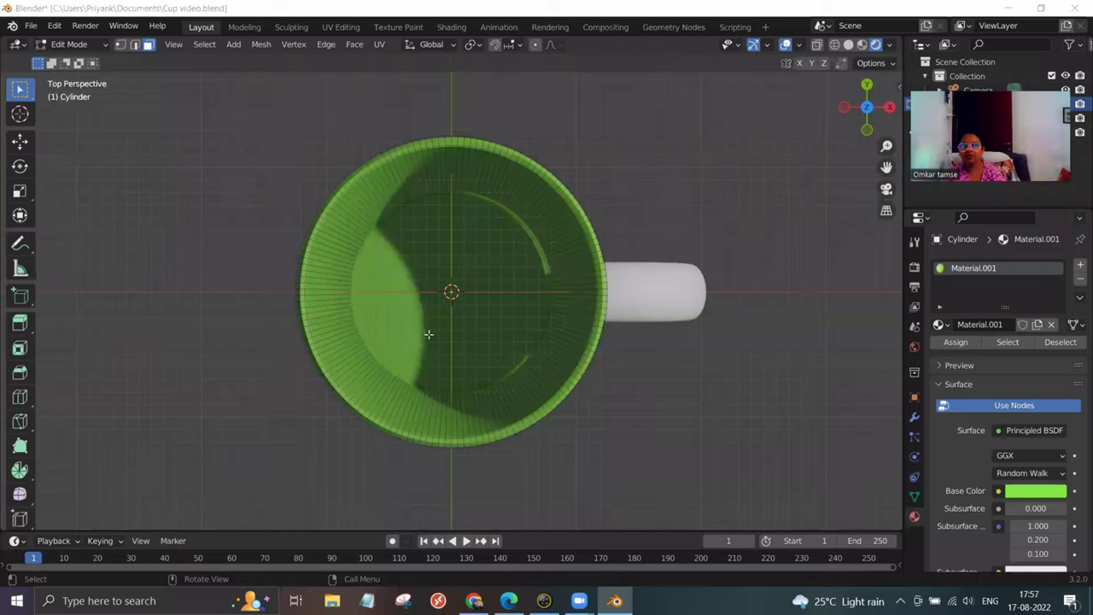
Use Circle Select to select the cup's inner floor and all inner wall faces.
click(205, 46)
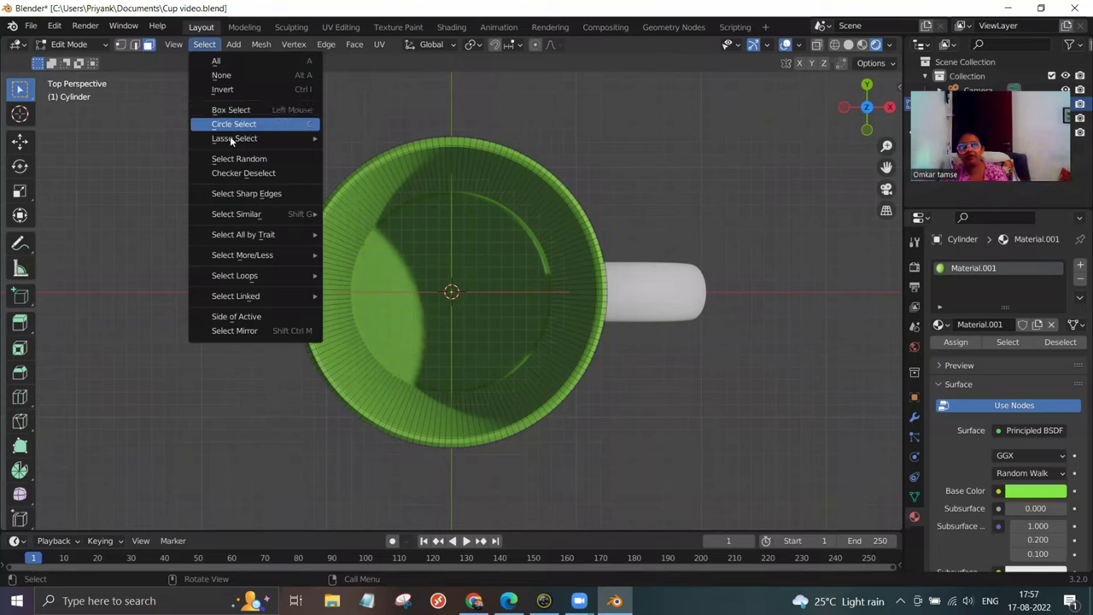
mouse_move(235, 137)
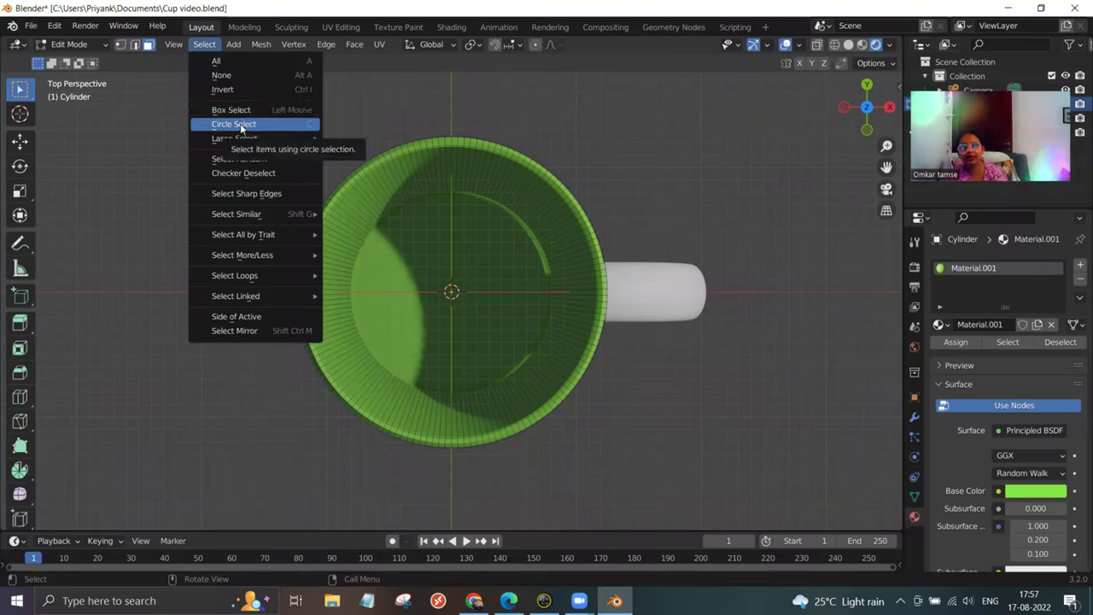
click(242, 125)
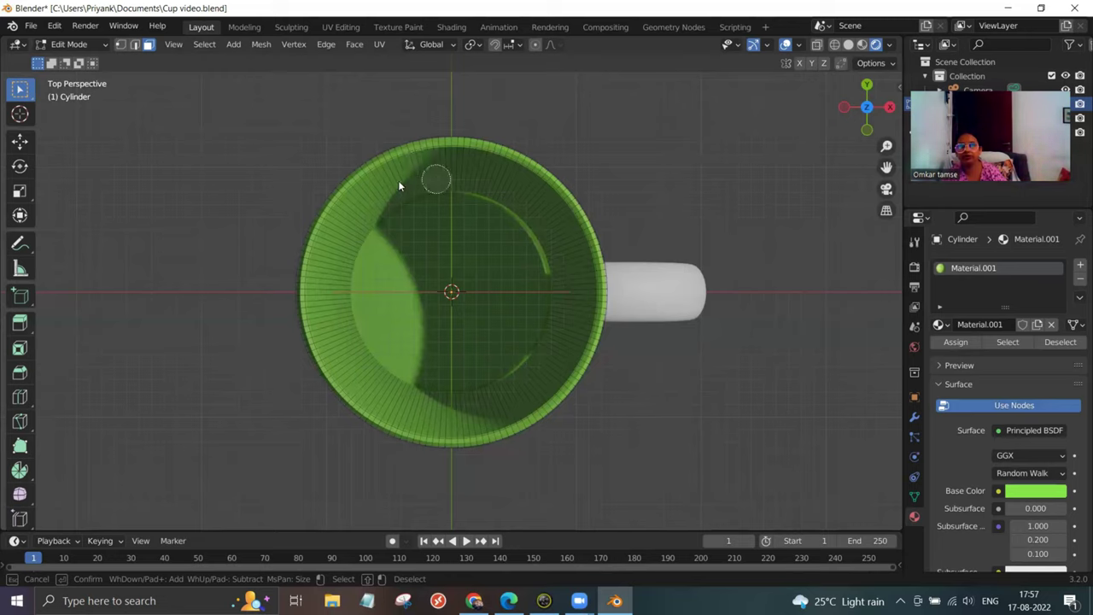
click(480, 258)
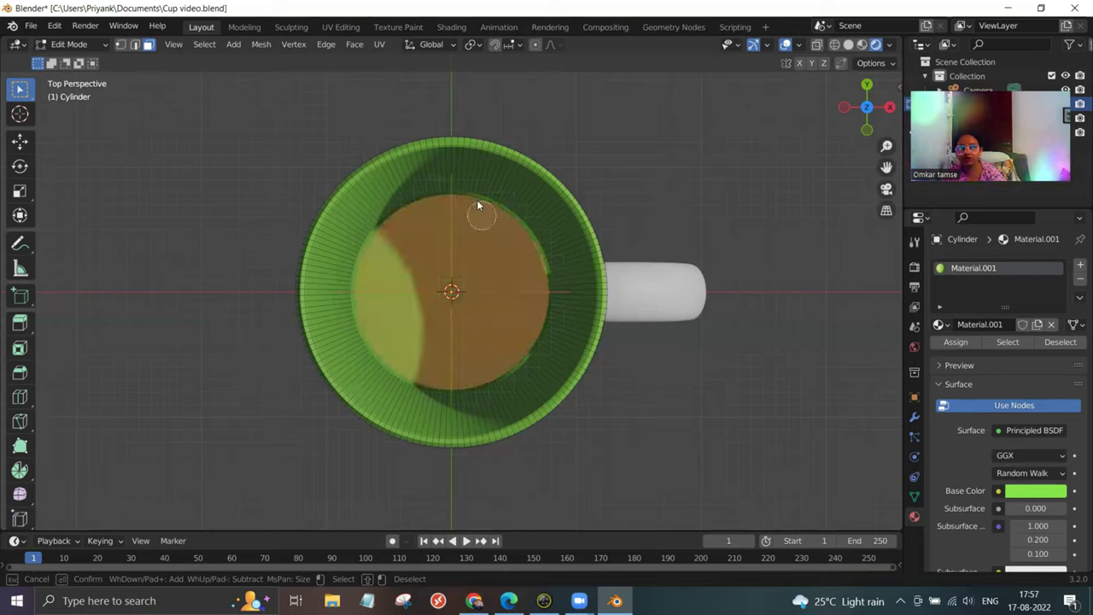
mouse_move(462, 197)
mouse_down()
mouse_move(393, 209)
mouse_move(367, 234)
mouse_move(402, 203)
mouse_move(377, 220)
mouse_up()
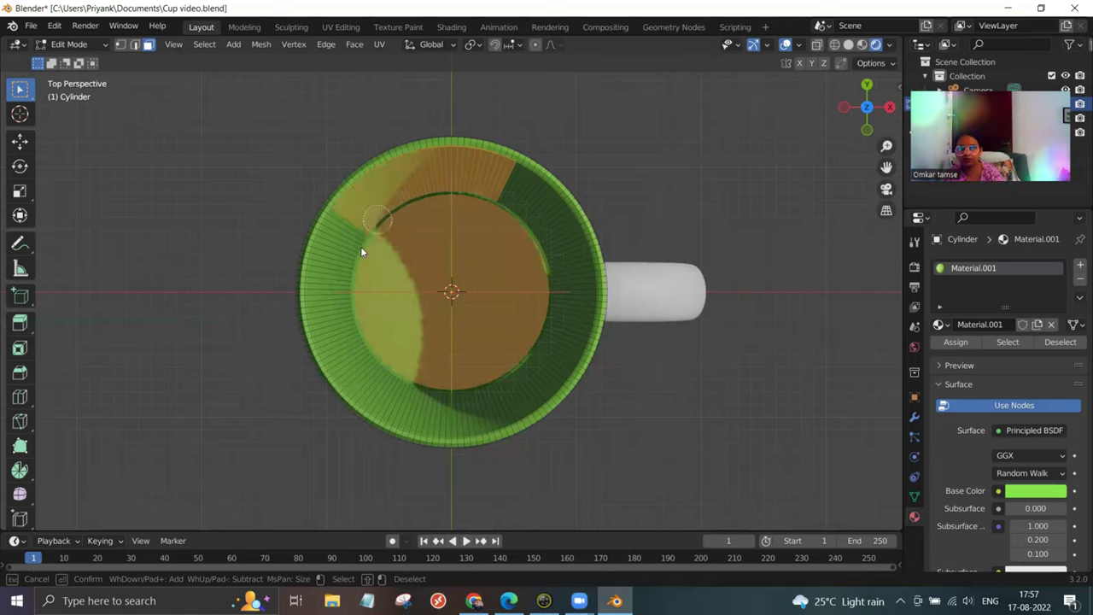
mouse_move(355, 284)
mouse_down()
mouse_move(365, 325)
mouse_move(395, 365)
mouse_move(436, 385)
mouse_move(492, 378)
mouse_move(519, 347)
mouse_move(520, 317)
mouse_move(539, 320)
mouse_move(529, 335)
mouse_move(543, 276)
mouse_move(503, 205)
mouse_up()
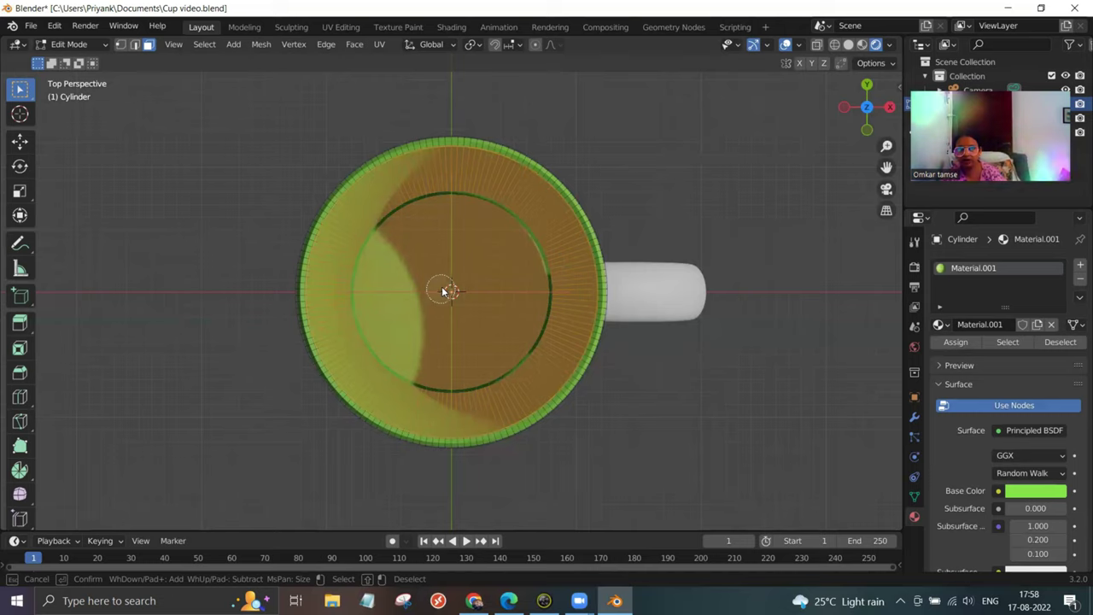
Enlarge the Circle Select brush around the cup's inner floor until it covers the narrow ring at the floor's edge.
scroll(442, 292, up, 1)
scroll(443, 292, down, 1)
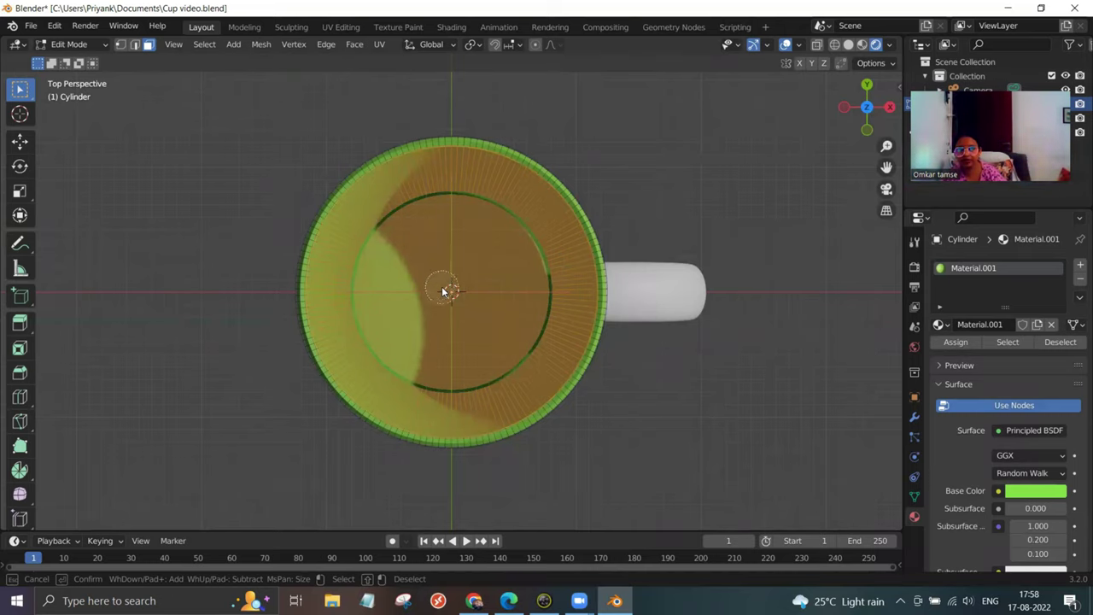
scroll(443, 291, down, 2)
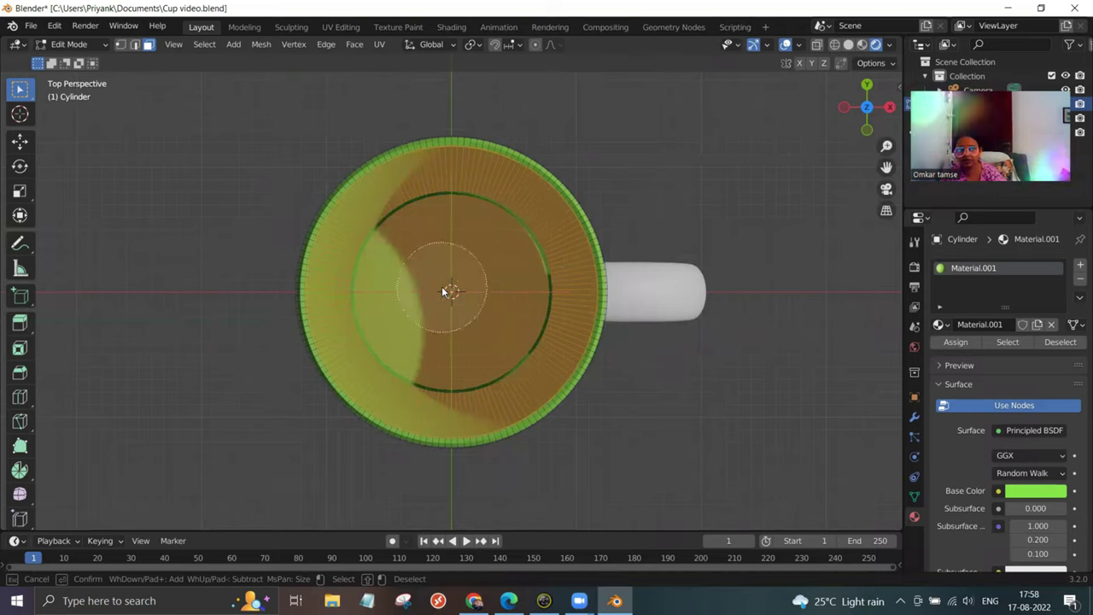
scroll(452, 289, down, 2)
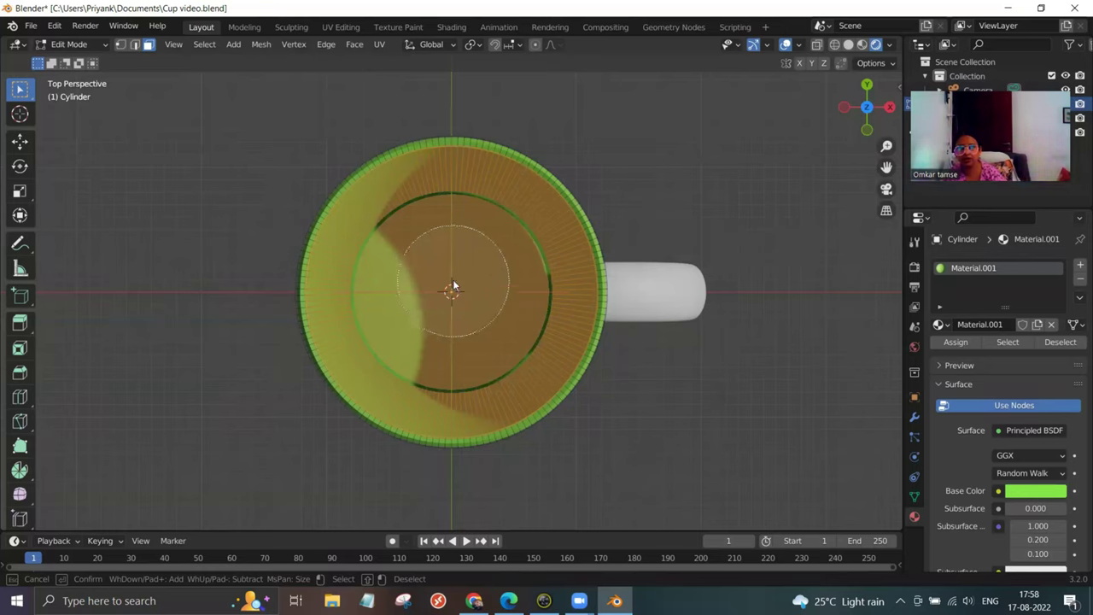
scroll(450, 292, down, 2)
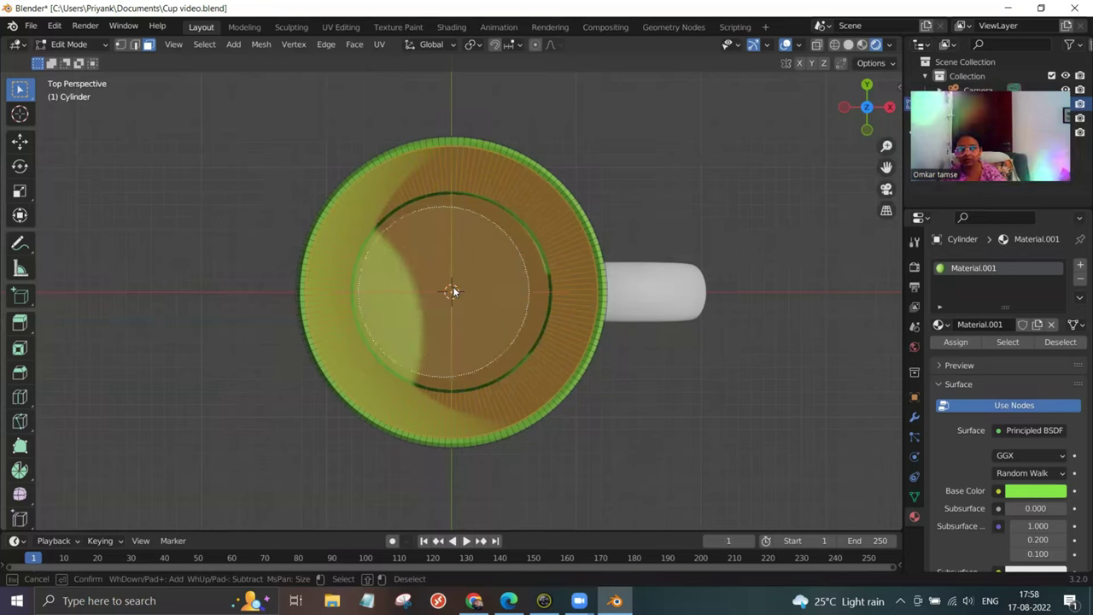
scroll(453, 291, down, 1)
scroll(452, 292, down, 1)
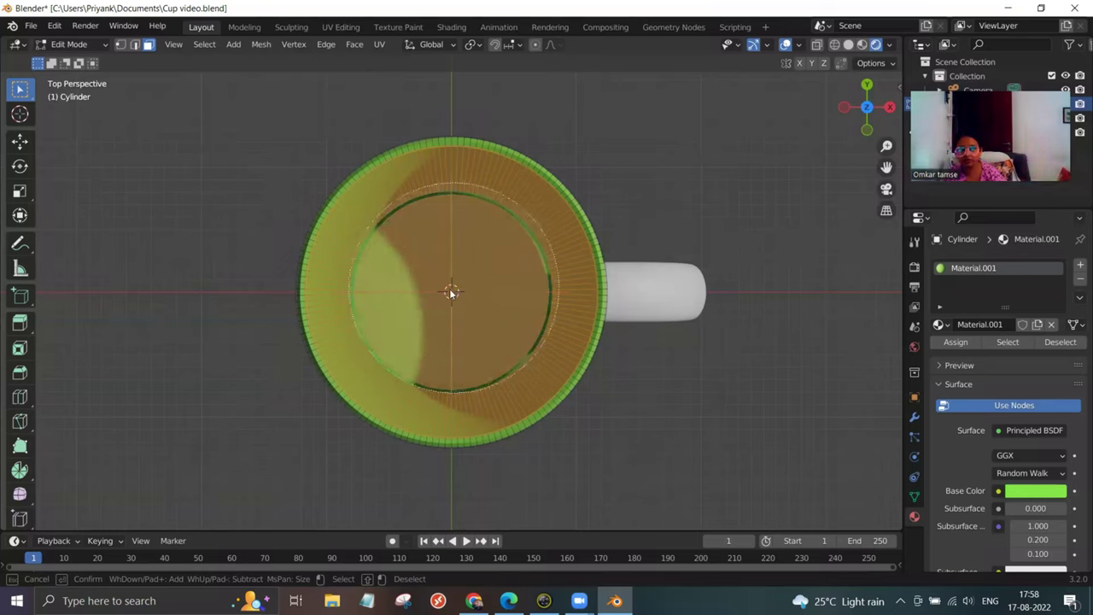
scroll(451, 293, down, 1)
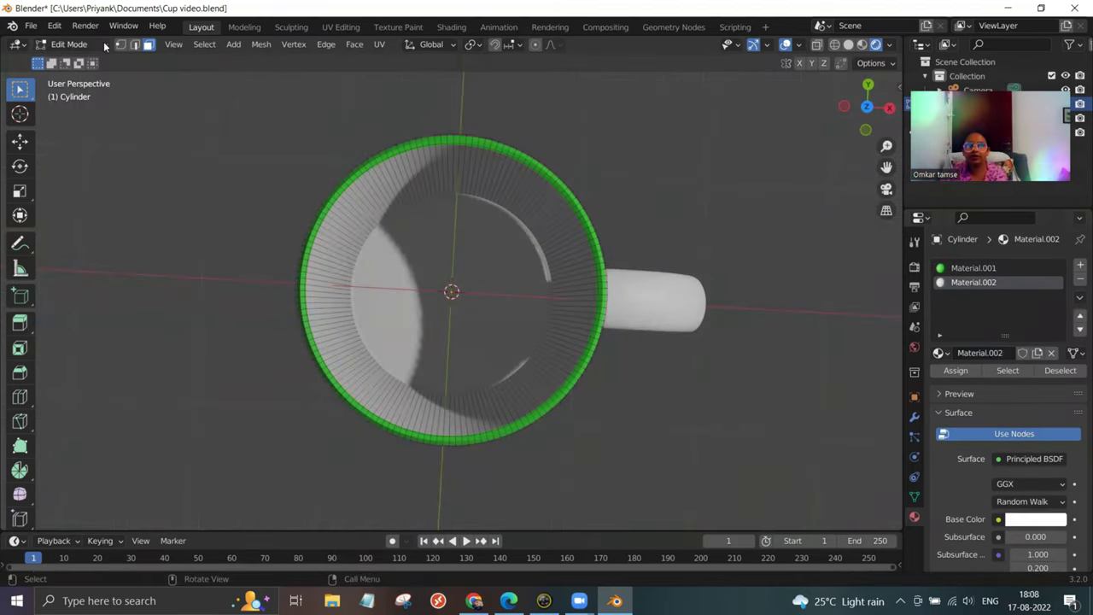
Return to Object Mode and assign the existing green Material.001 to the cup's handle.
click(105, 45)
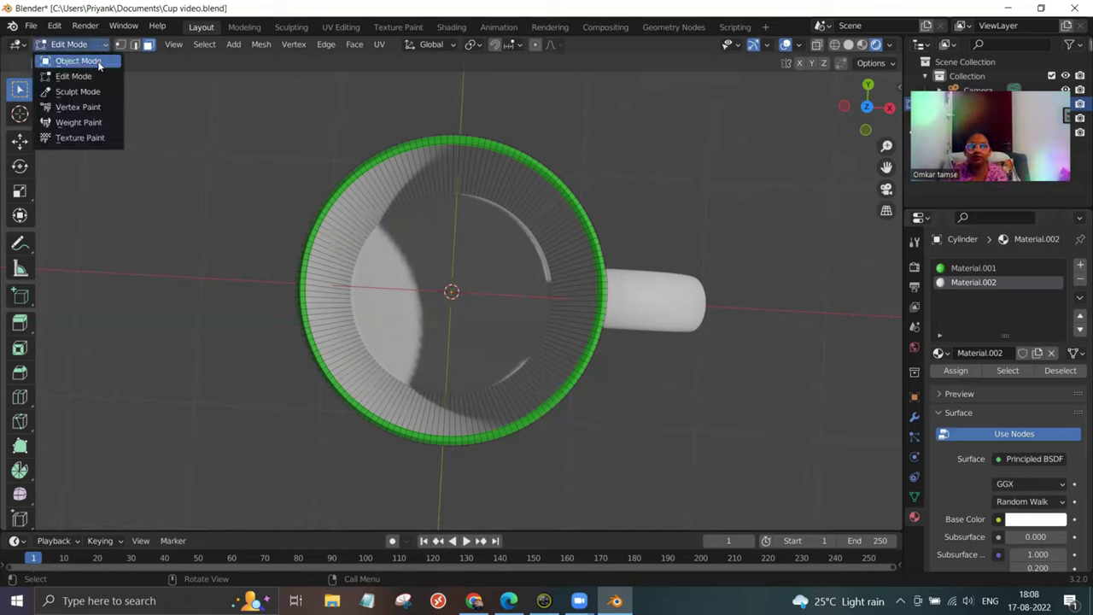
click(100, 63)
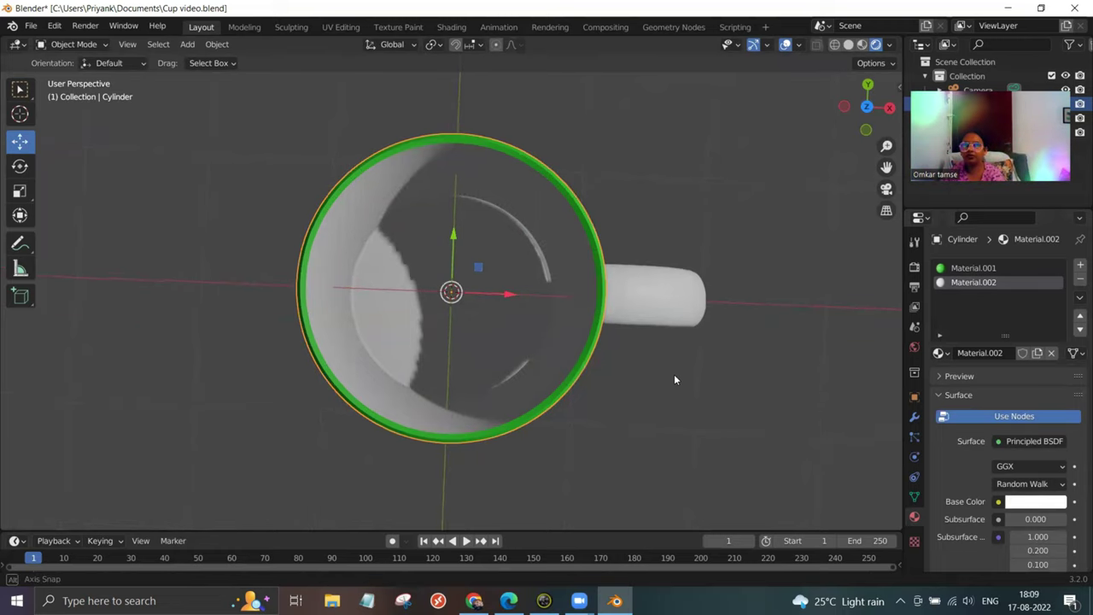
middle_drag(674, 335, 653, 313)
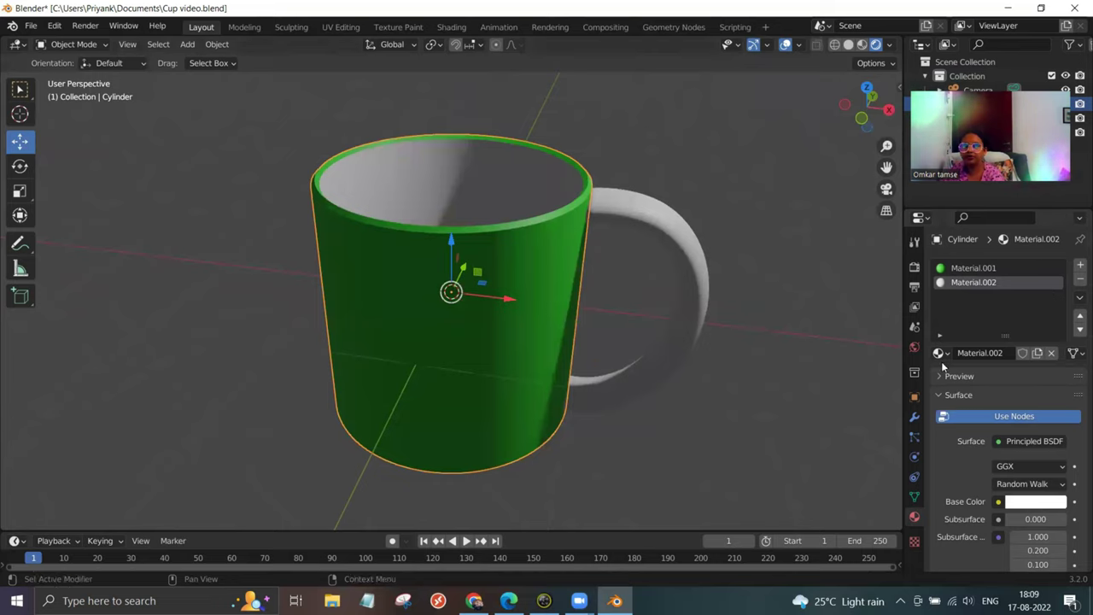
click(644, 219)
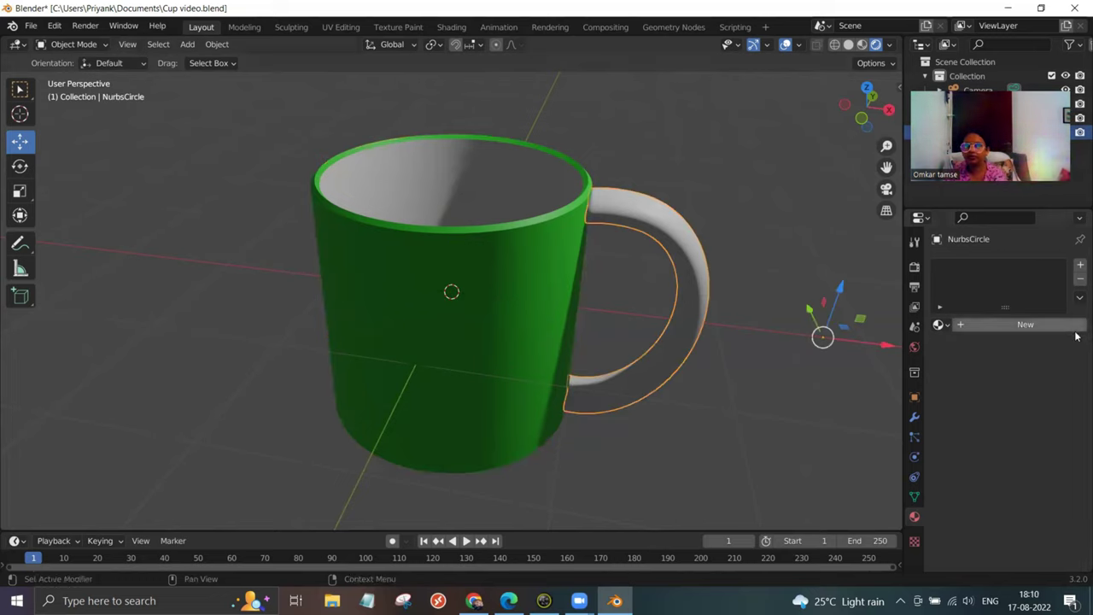
click(943, 322)
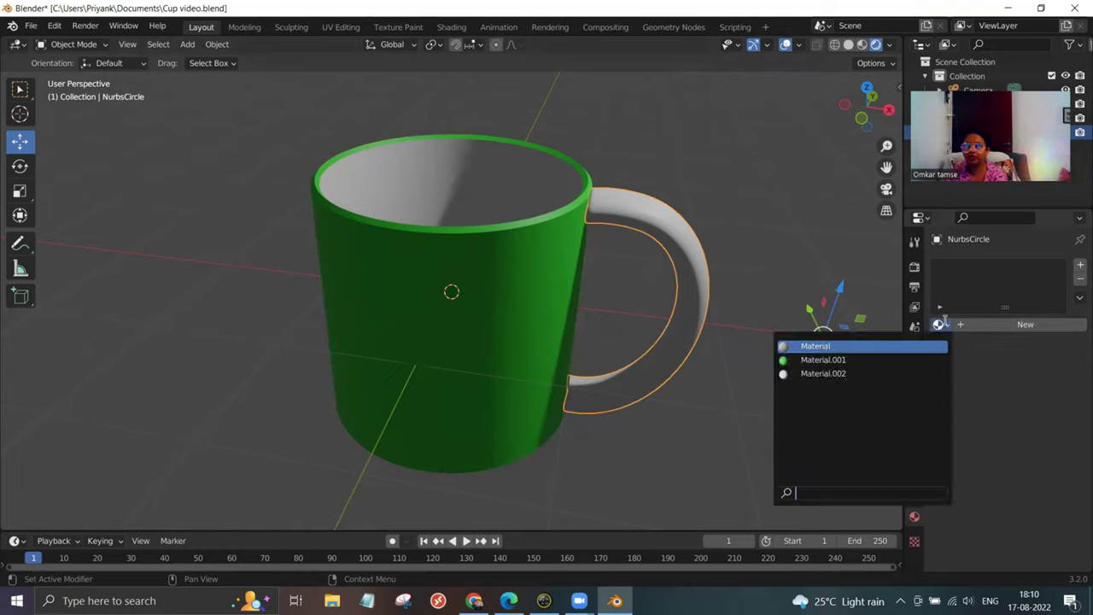
click(824, 360)
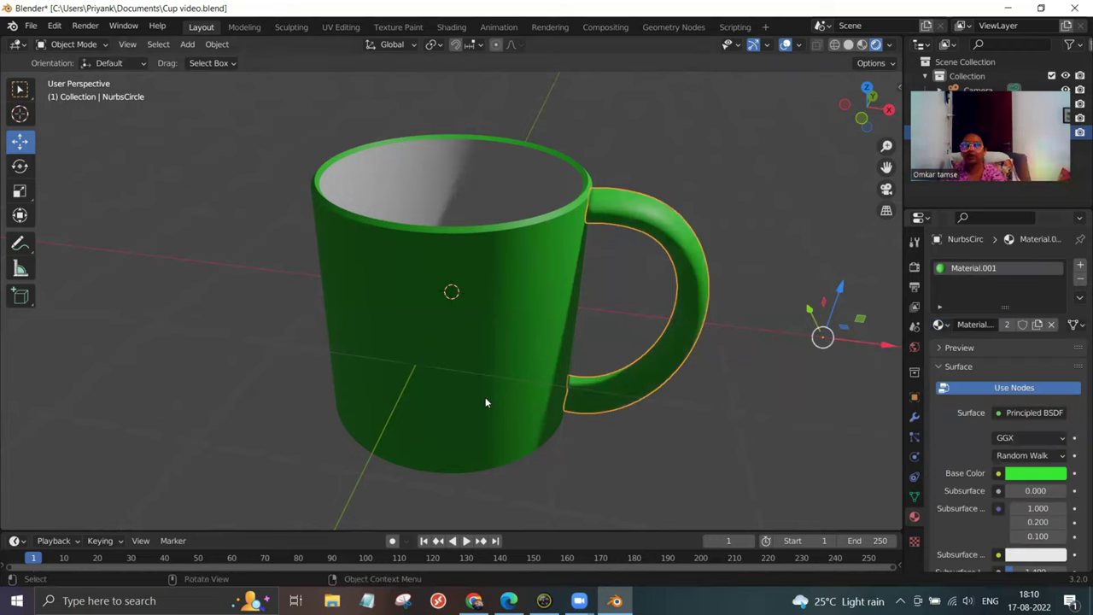
Apply Shade Smooth to the cup body, then clear the selection.
click(478, 331)
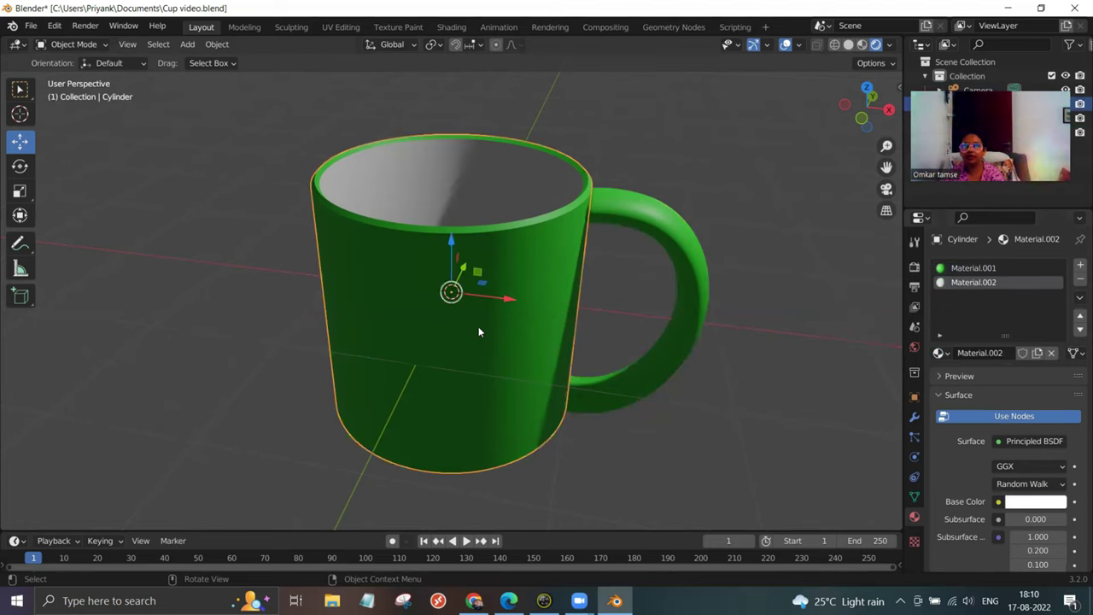
right_click(478, 326)
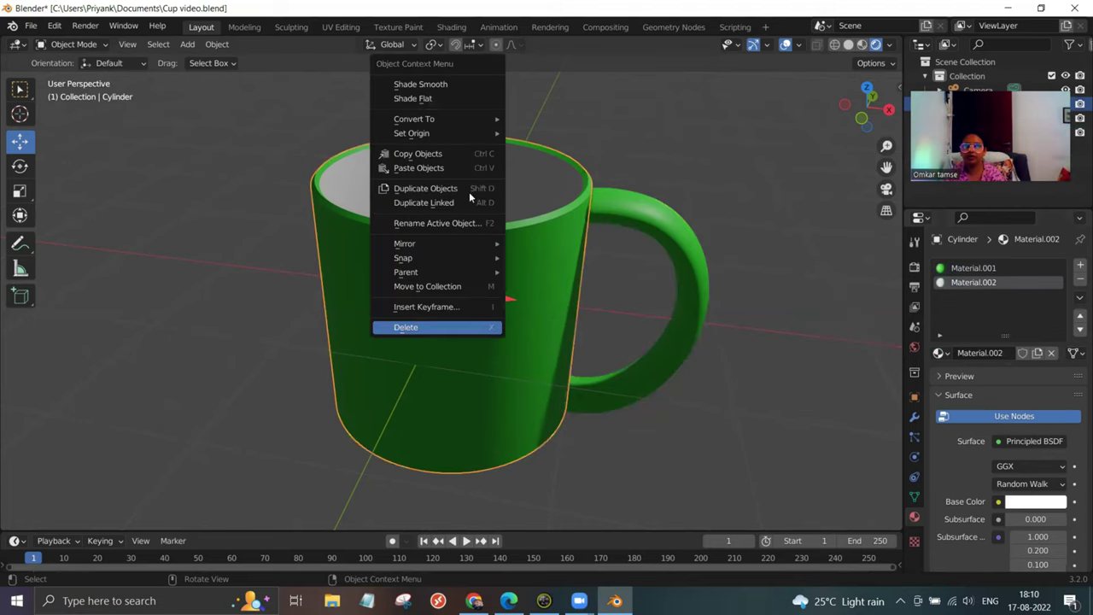
click(443, 85)
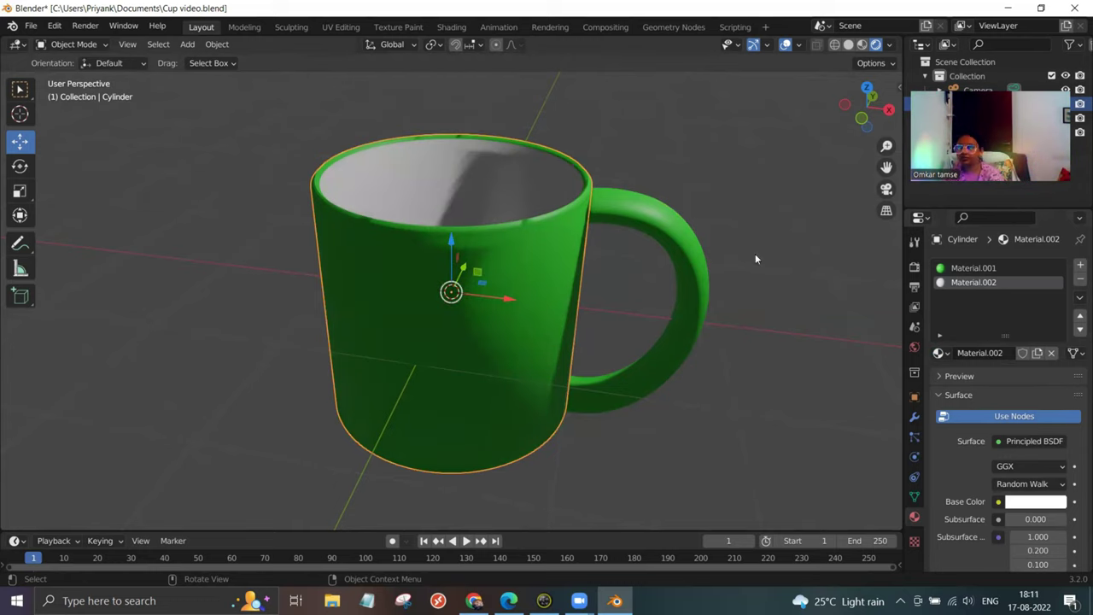
scroll(633, 350, down, 1)
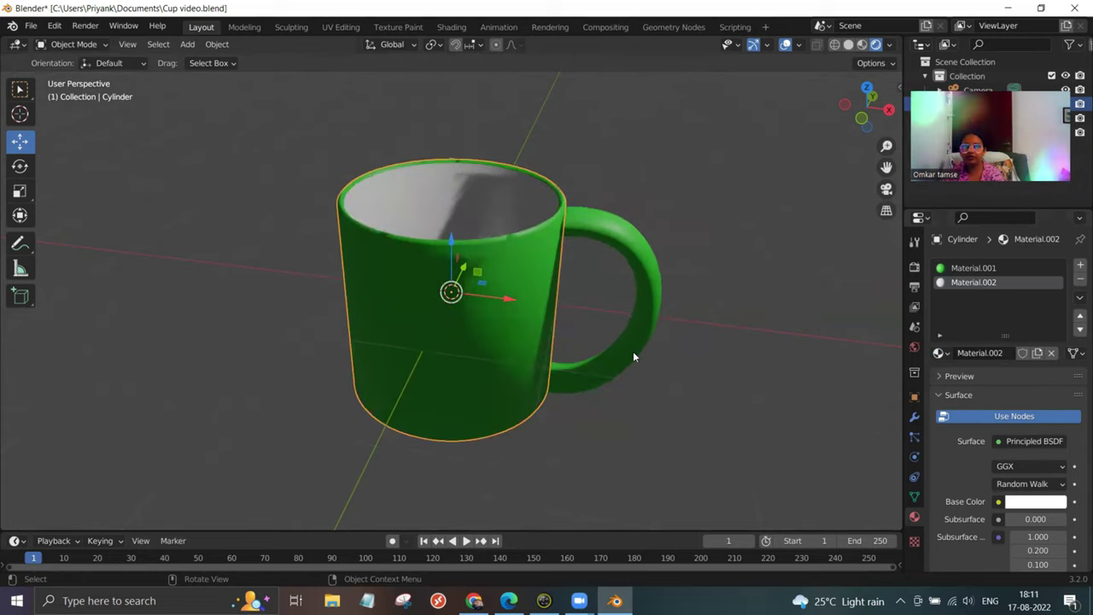
scroll(623, 341, down, 1)
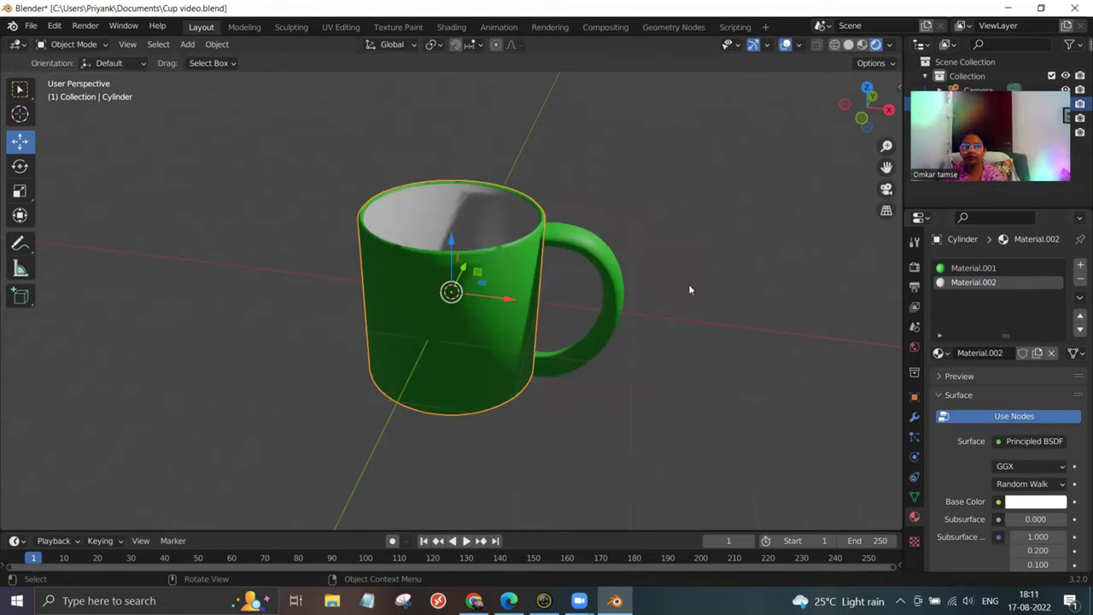
click(628, 309)
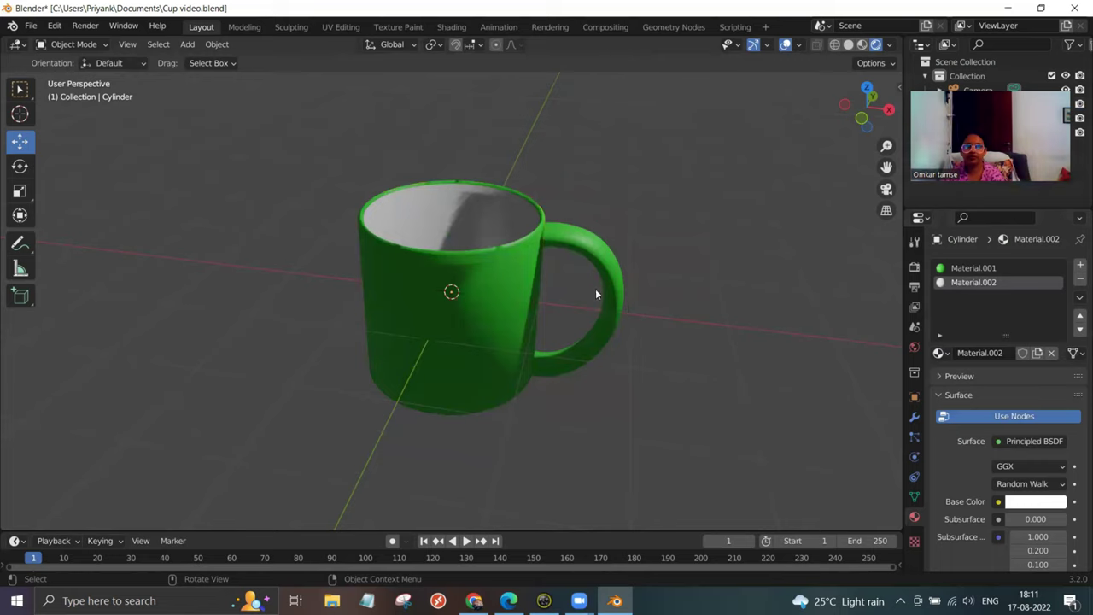
Add a plane mesh and move it down below the cup's base, shifted slightly in the negative X direction.
click(156, 45)
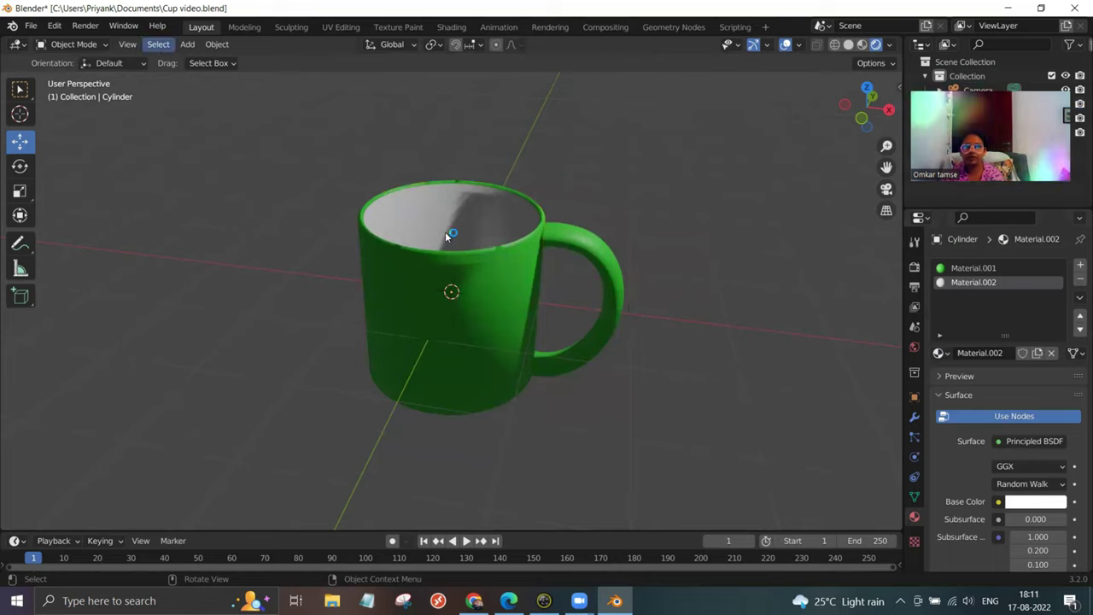
click(191, 47)
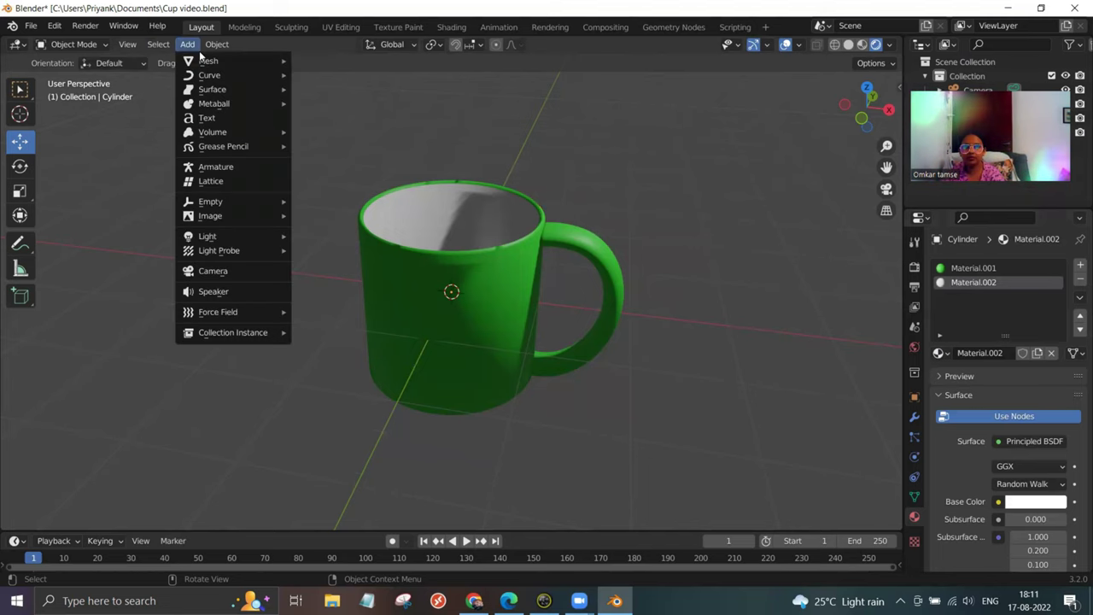
mouse_move(217, 65)
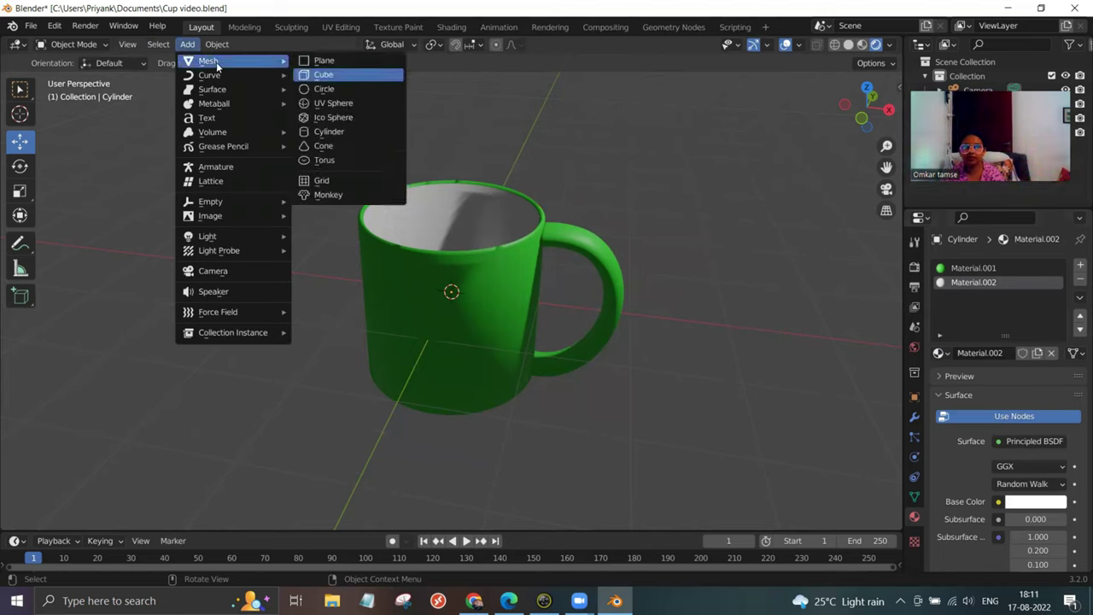
click(329, 60)
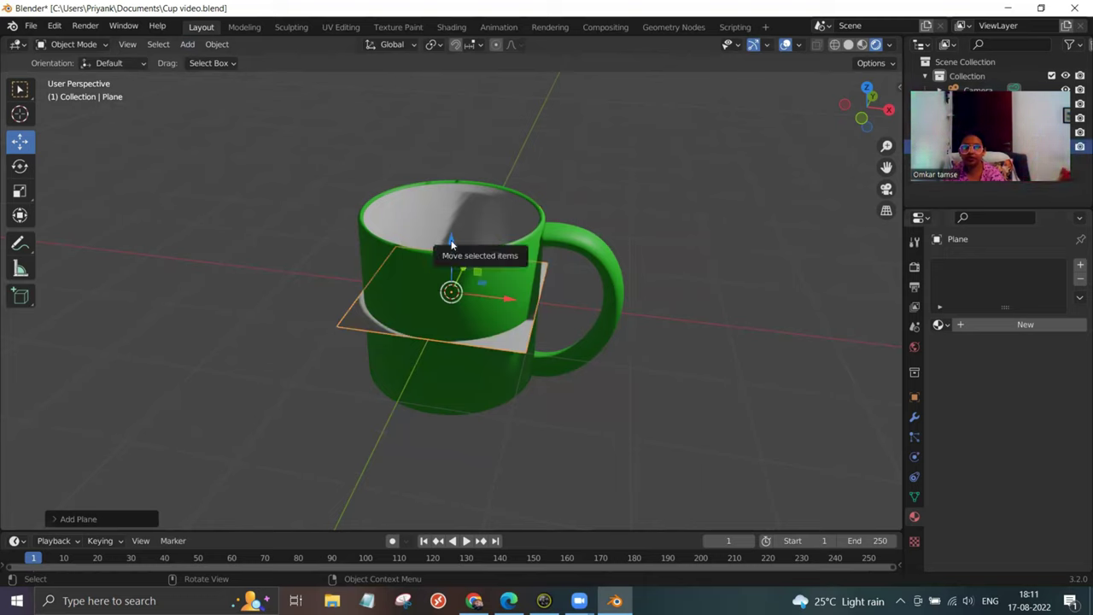
drag(451, 245, 463, 383)
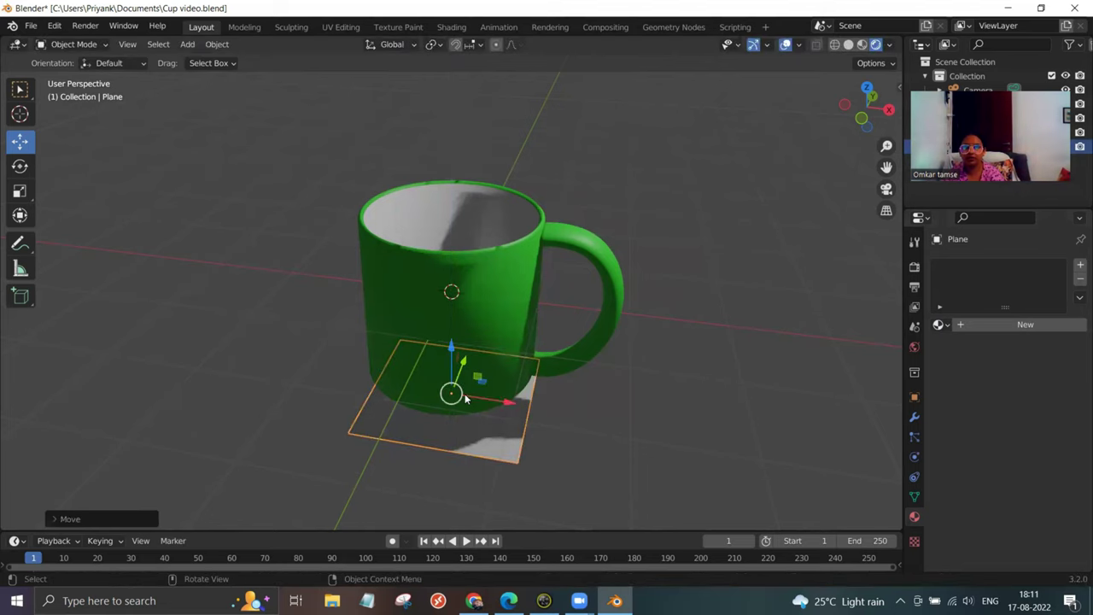
drag(530, 405, 476, 396)
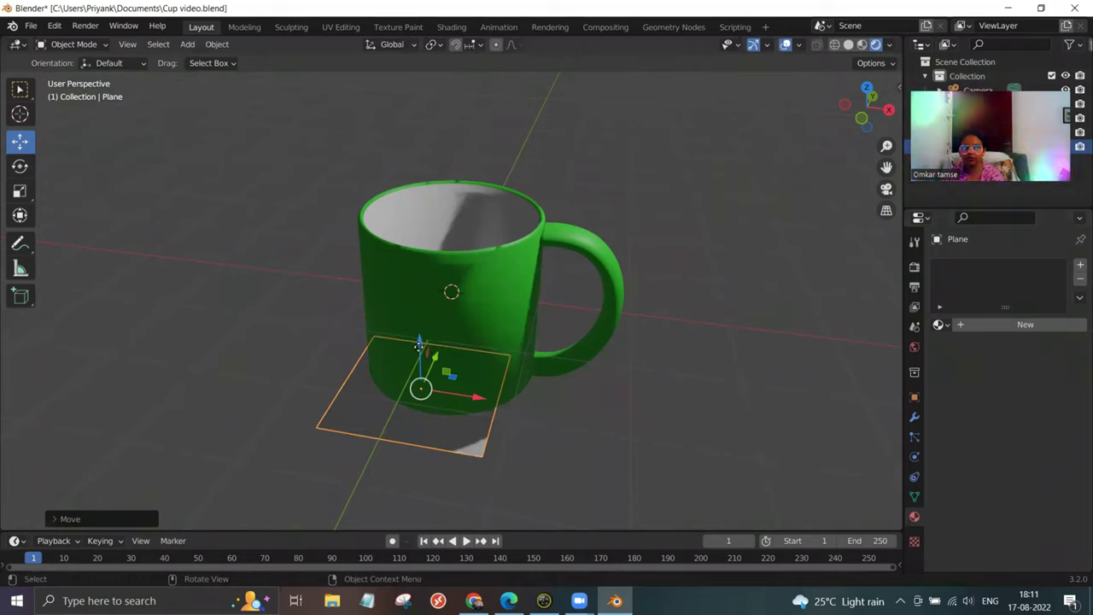
drag(419, 344, 31, 194)
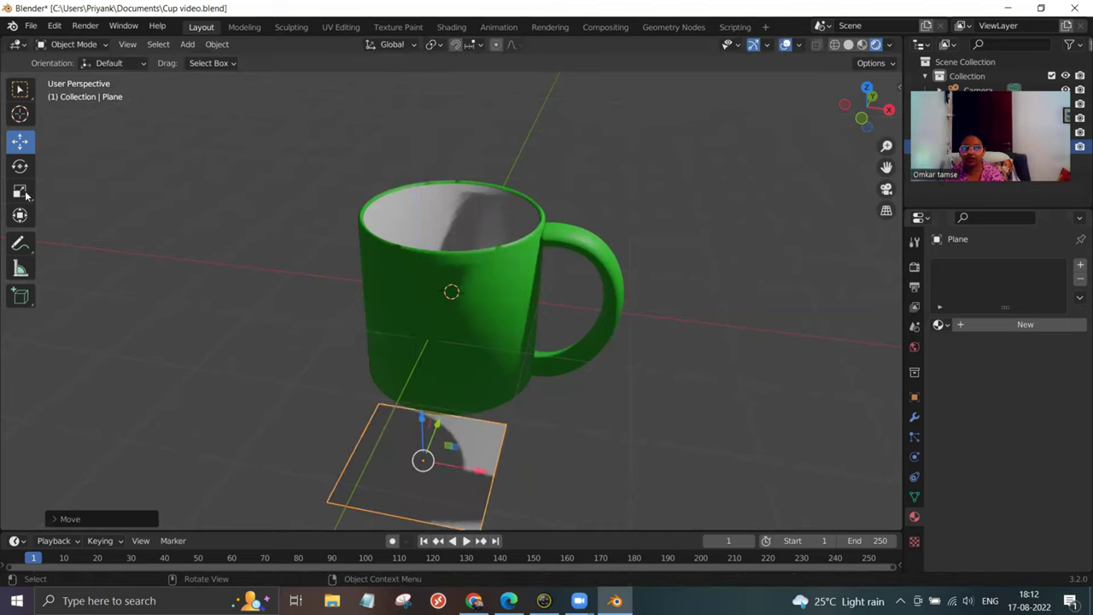
Scale the plane along the X and Y axes so that it stretches out beneath the whole cup.
key(shift+space)
key(s)
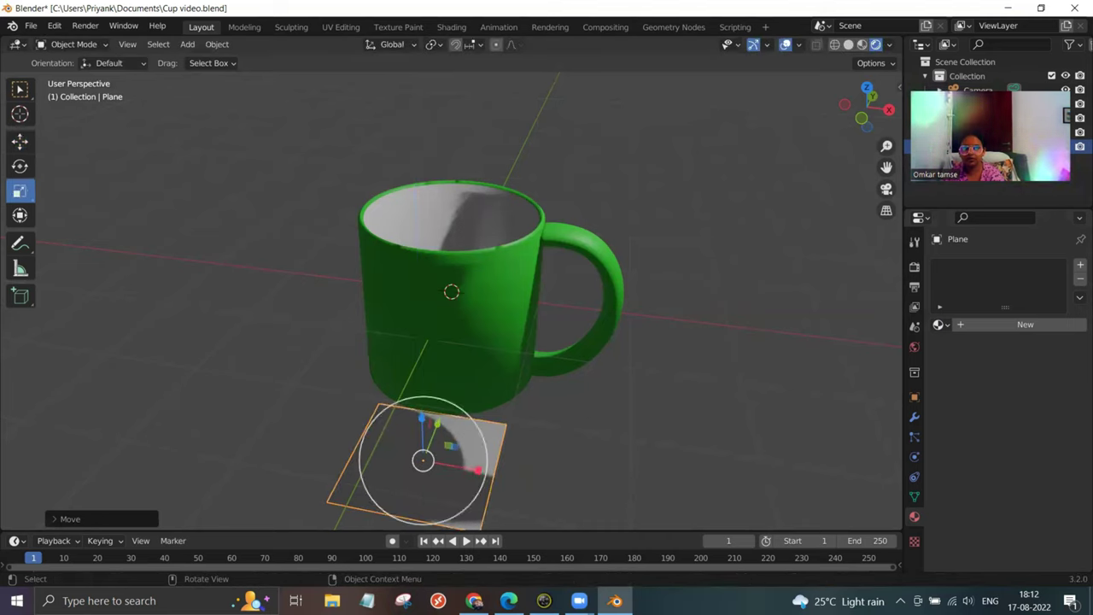
drag(479, 472, 622, 492)
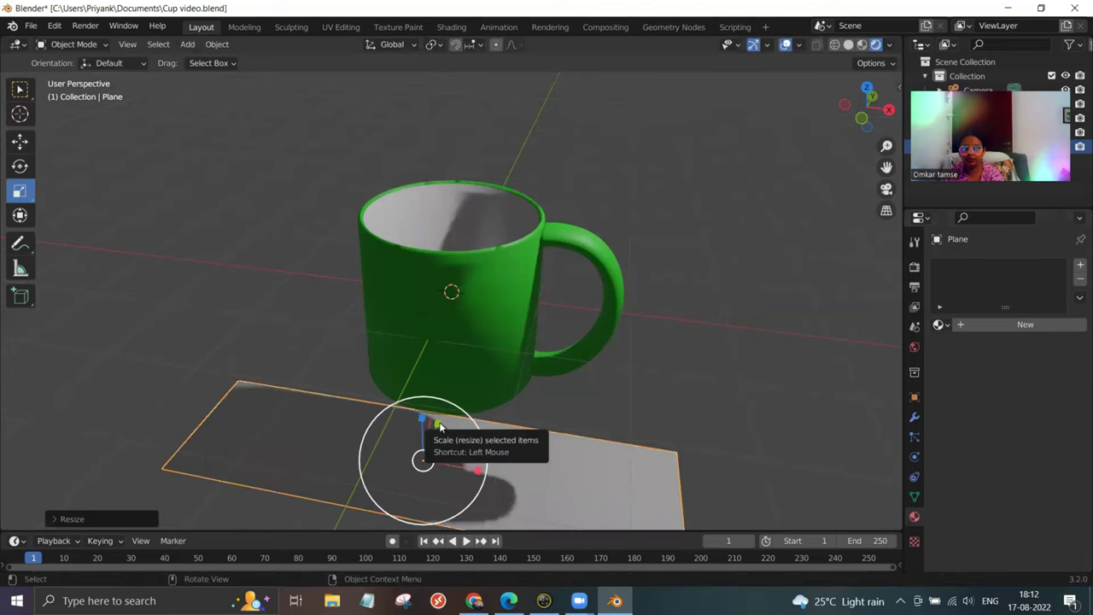
drag(441, 427, 581, 100)
drag(665, 361, 799, 483)
click(753, 445)
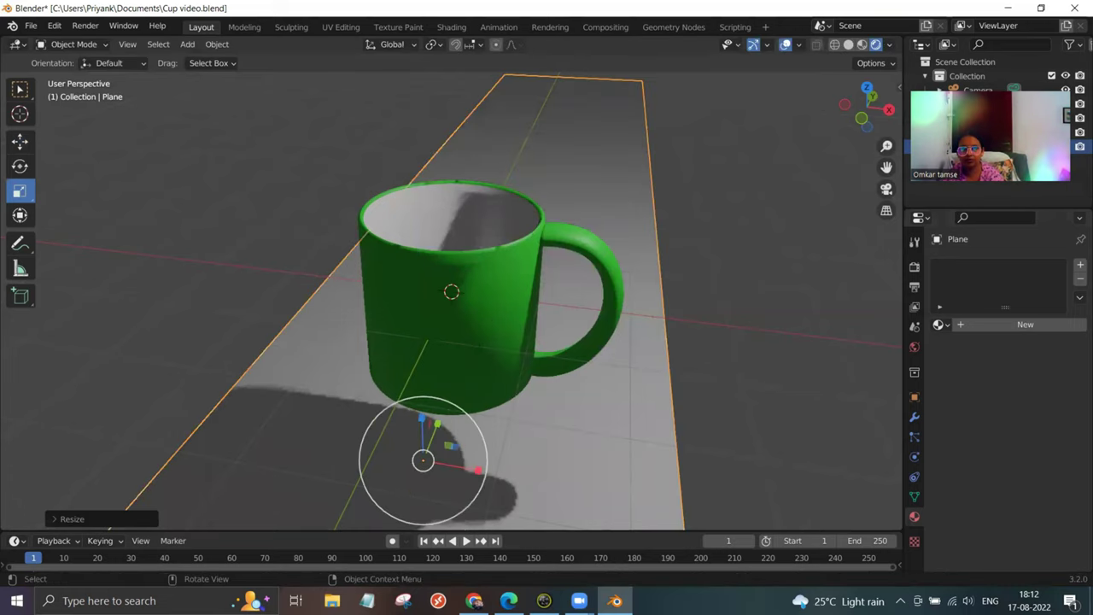
Widen the ground plane along the X axis by a factor of about 6.9.
scroll(750, 467, down, 2)
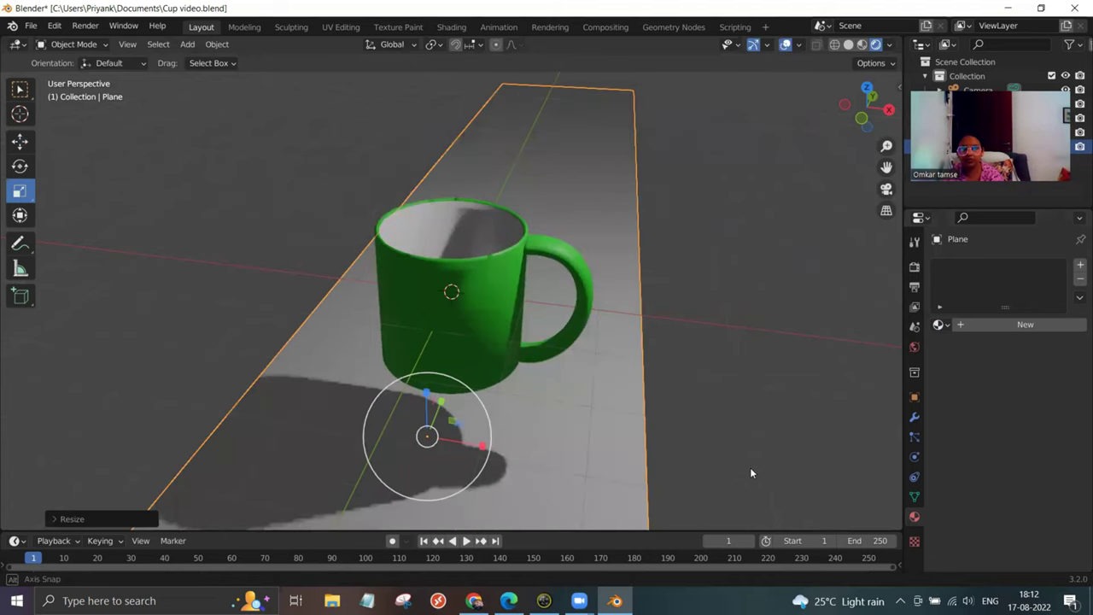
scroll(750, 467, down, 2)
scroll(750, 466, down, 2)
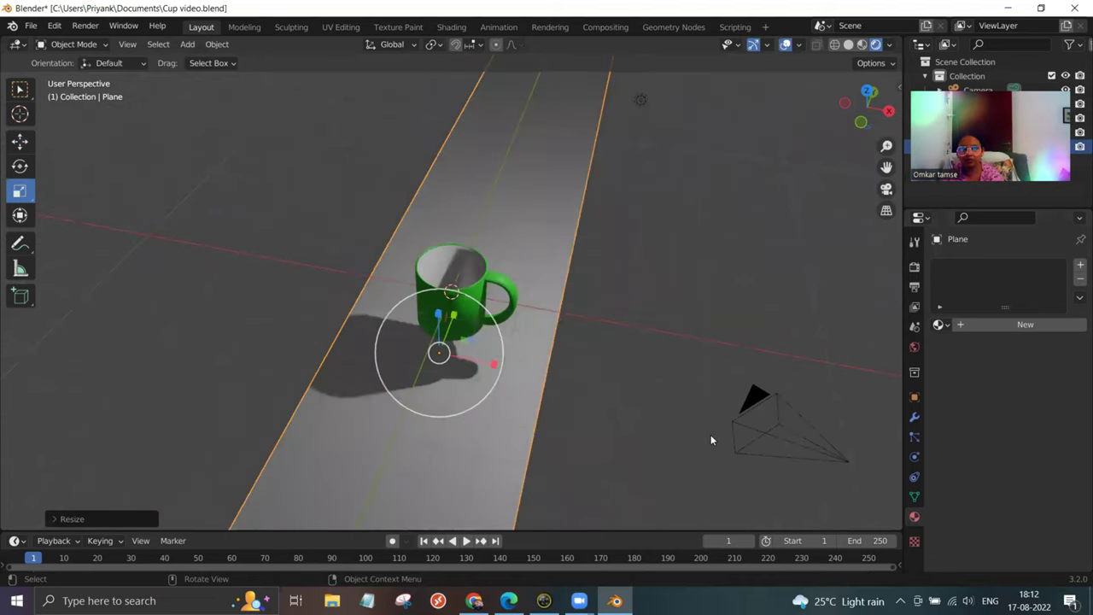
scroll(710, 435, down, 1)
key(s)
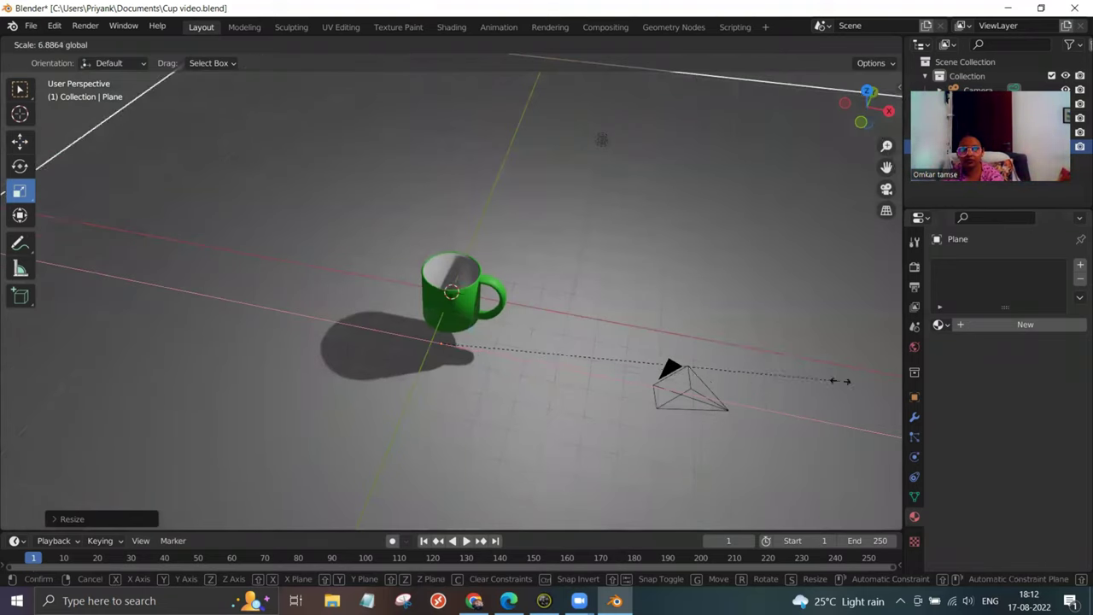
click(563, 308)
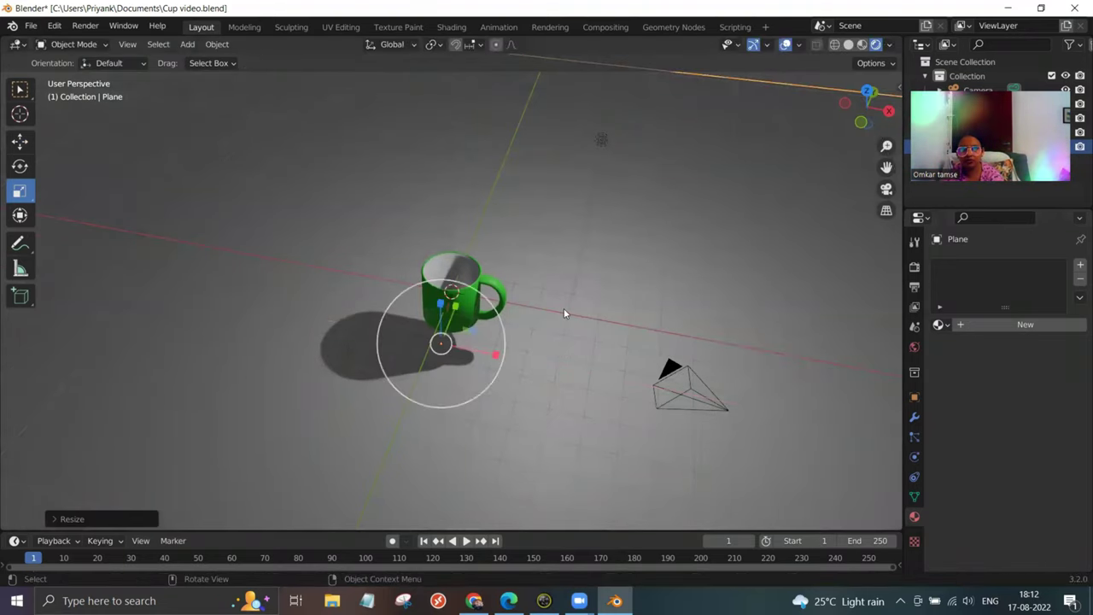
Lengthen the ground plane along the Y axis by a factor of about 1.5 and view the scene through the camera.
scroll(564, 313, down, 1)
scroll(564, 308, down, 2)
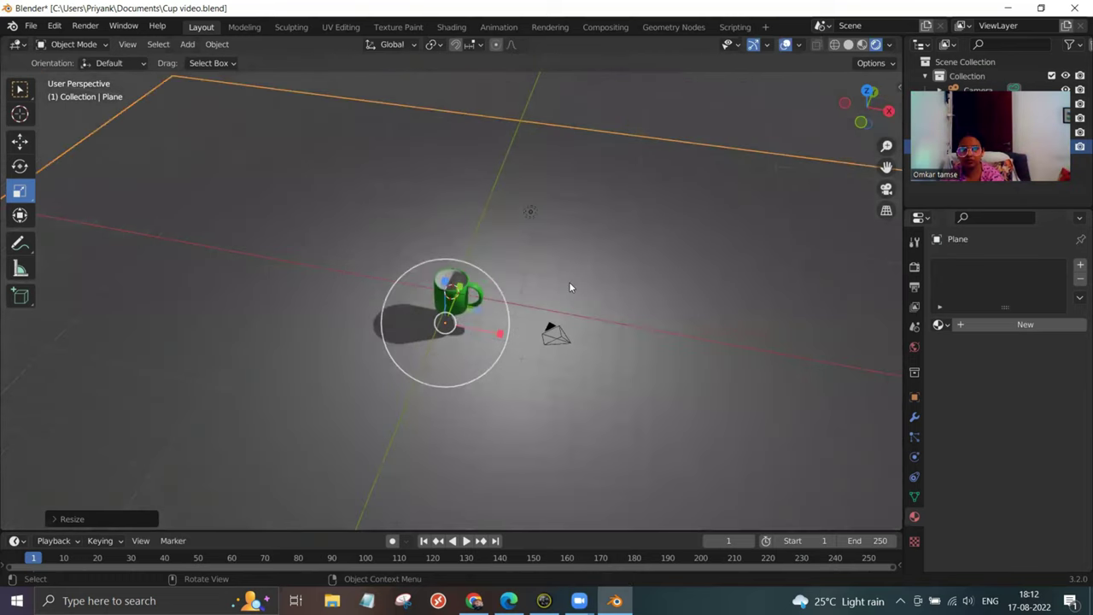
scroll(549, 270, down, 2)
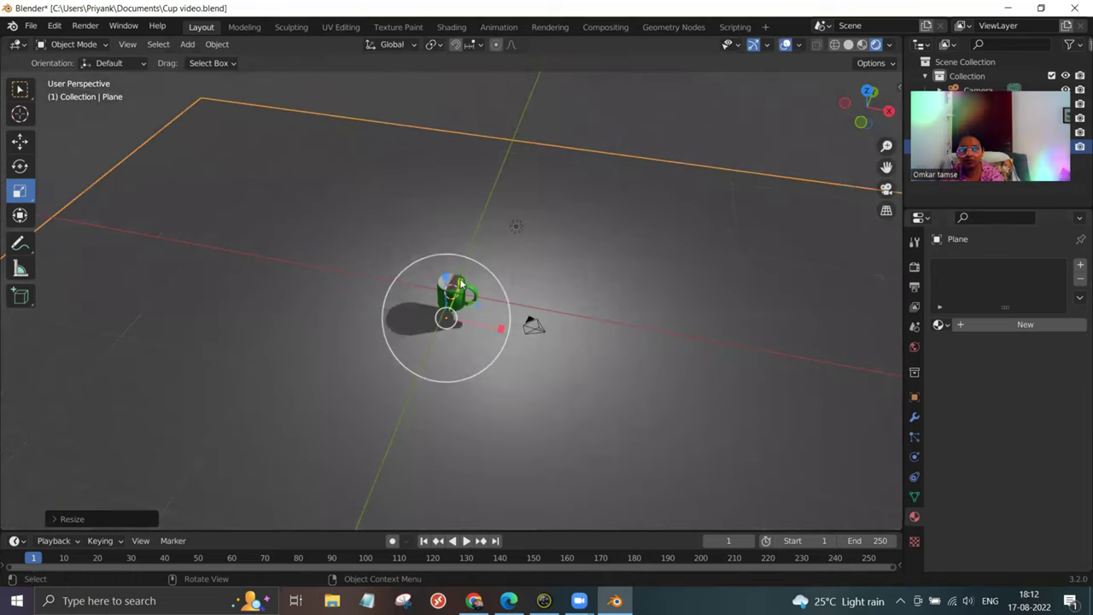
key(s)
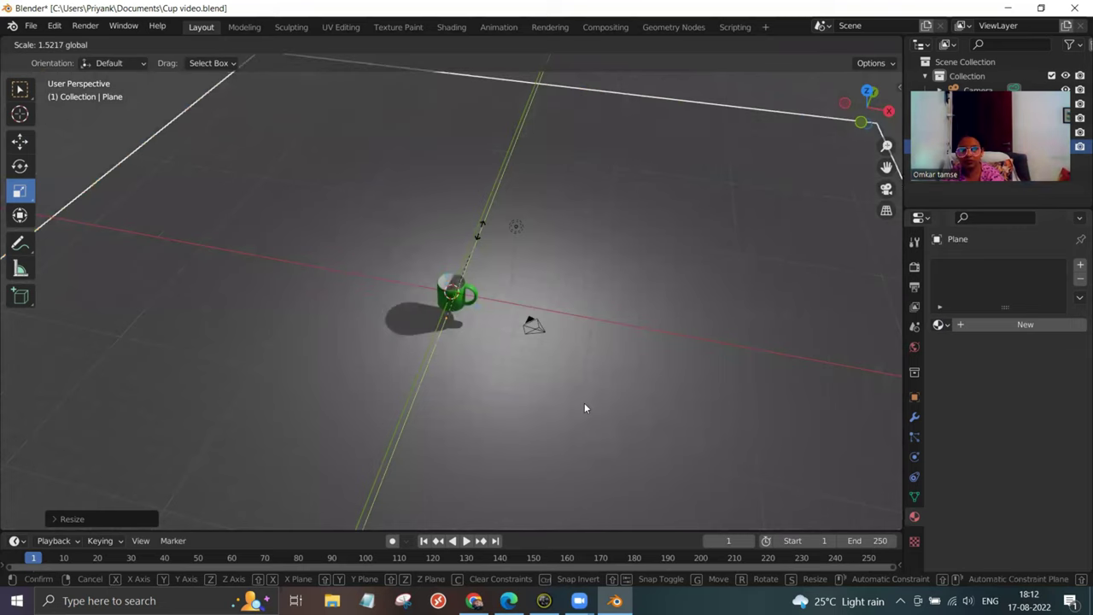
click(584, 402)
middle_drag(569, 438, 569, 482)
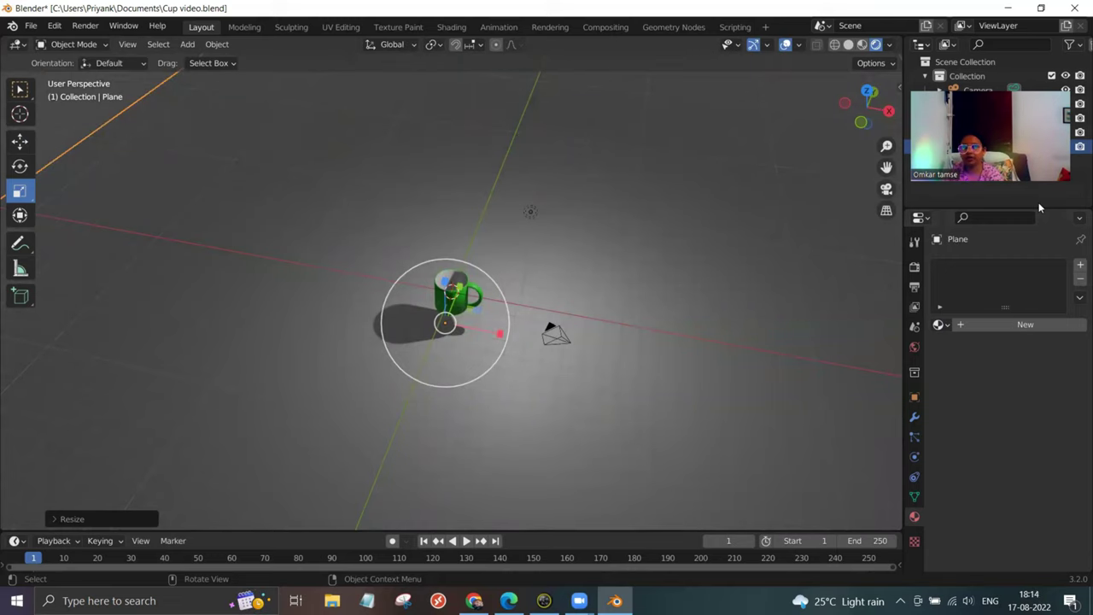
click(886, 190)
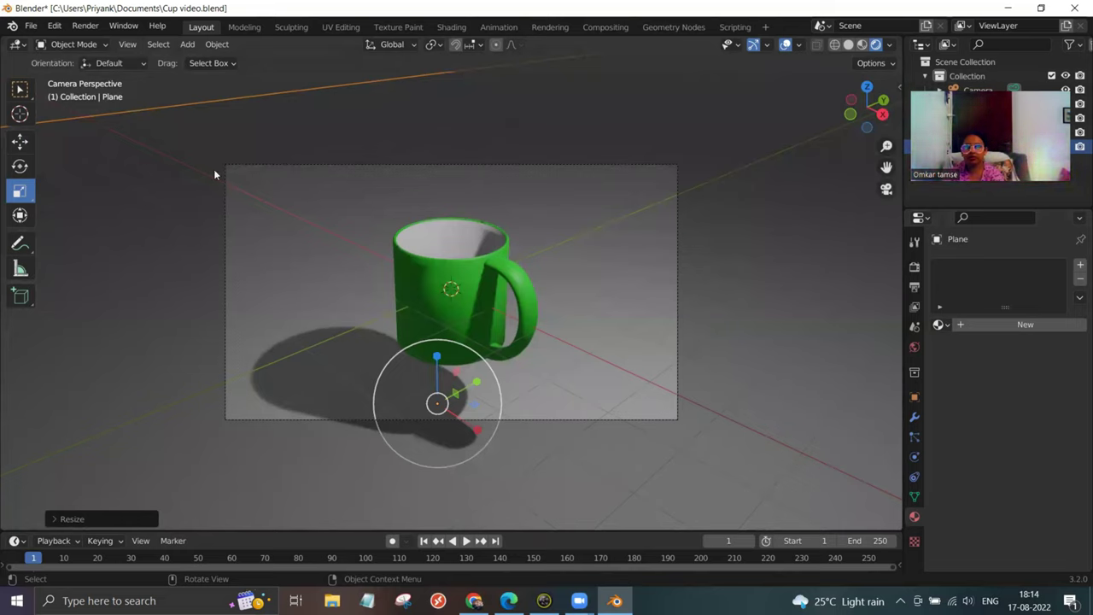
Give the ground plane a new material and set its base color to purple in the Shading workspace.
click(1023, 326)
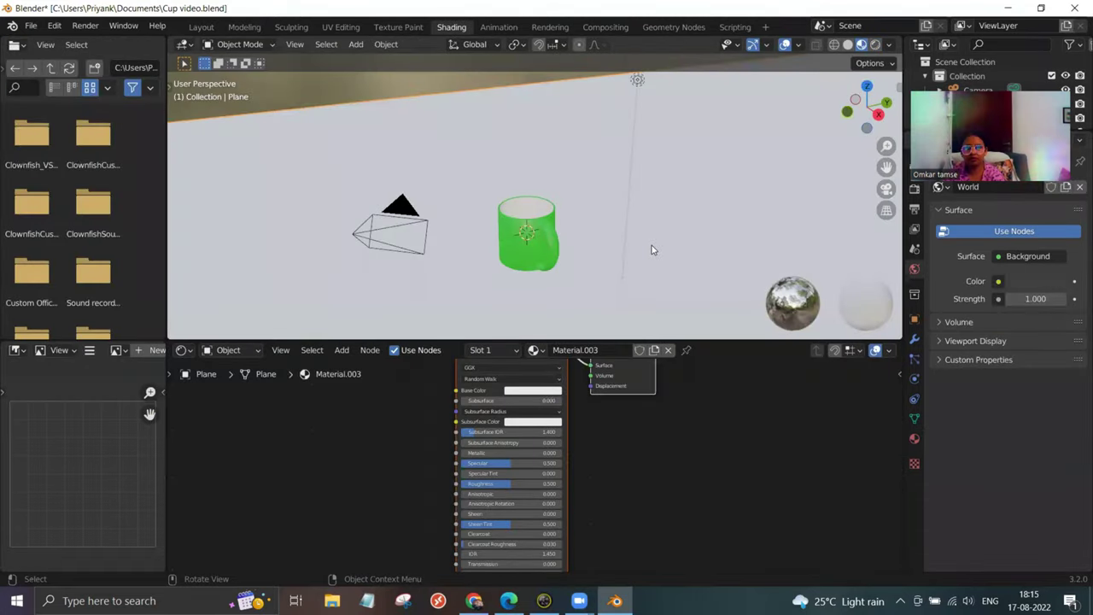
middle_drag(663, 234, 513, 398)
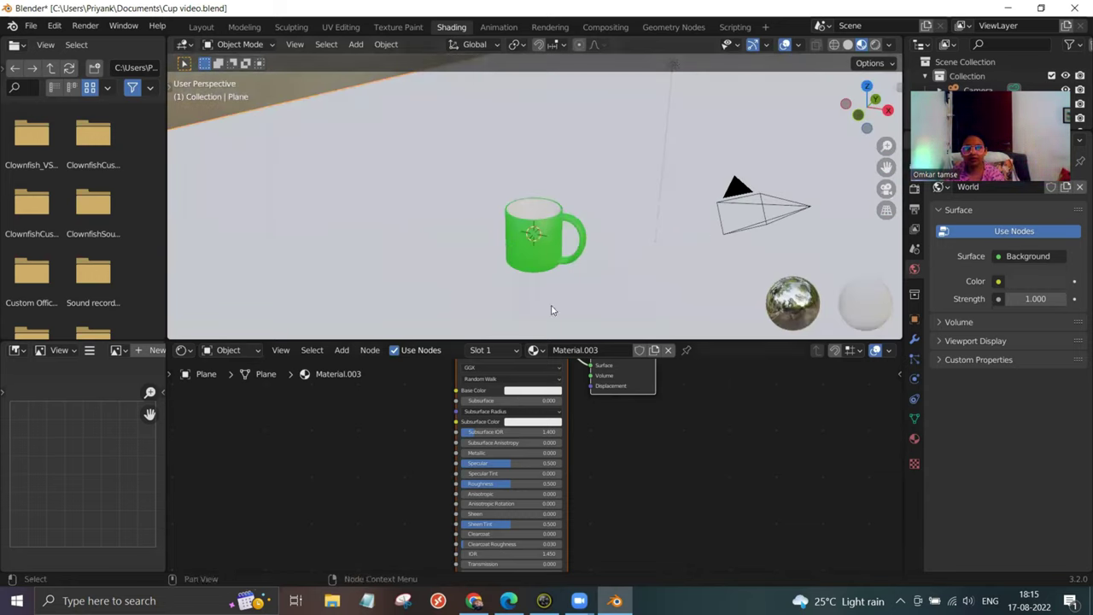
click(521, 391)
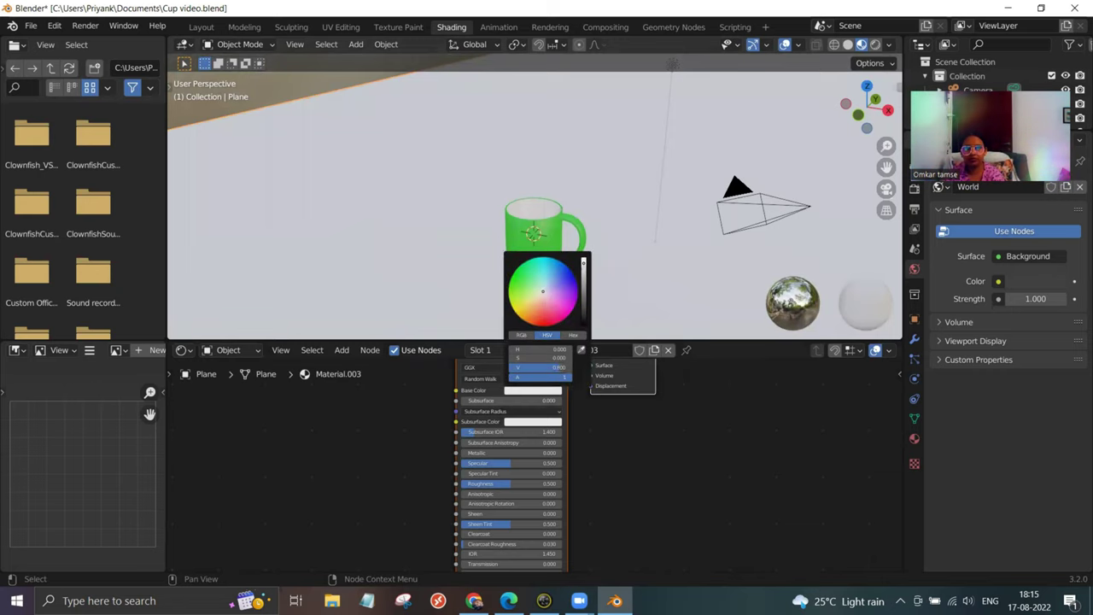
click(563, 279)
drag(564, 280, 567, 304)
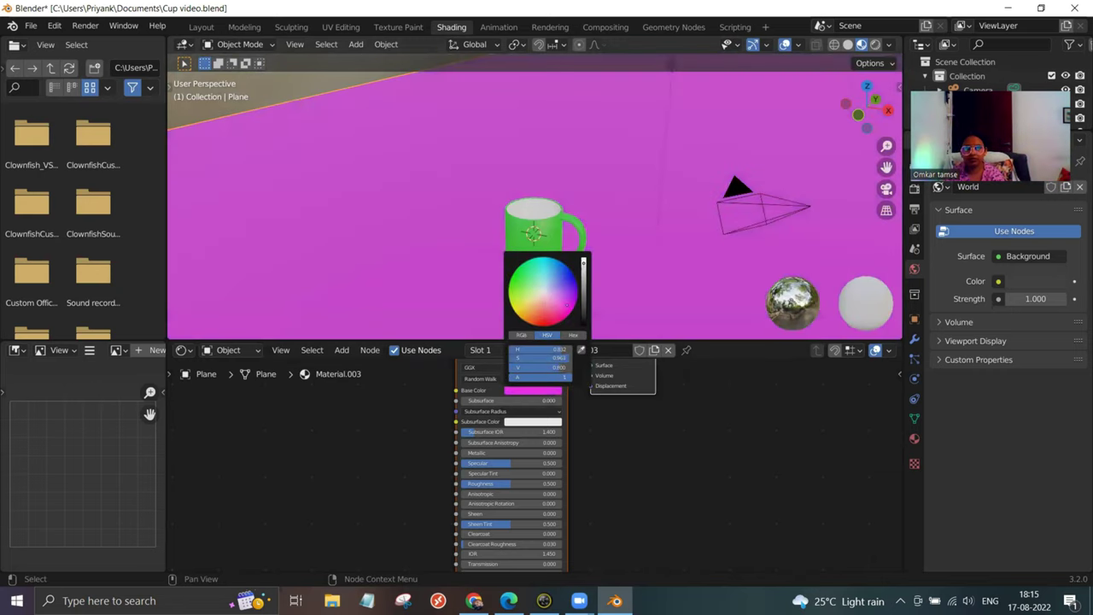
click(516, 314)
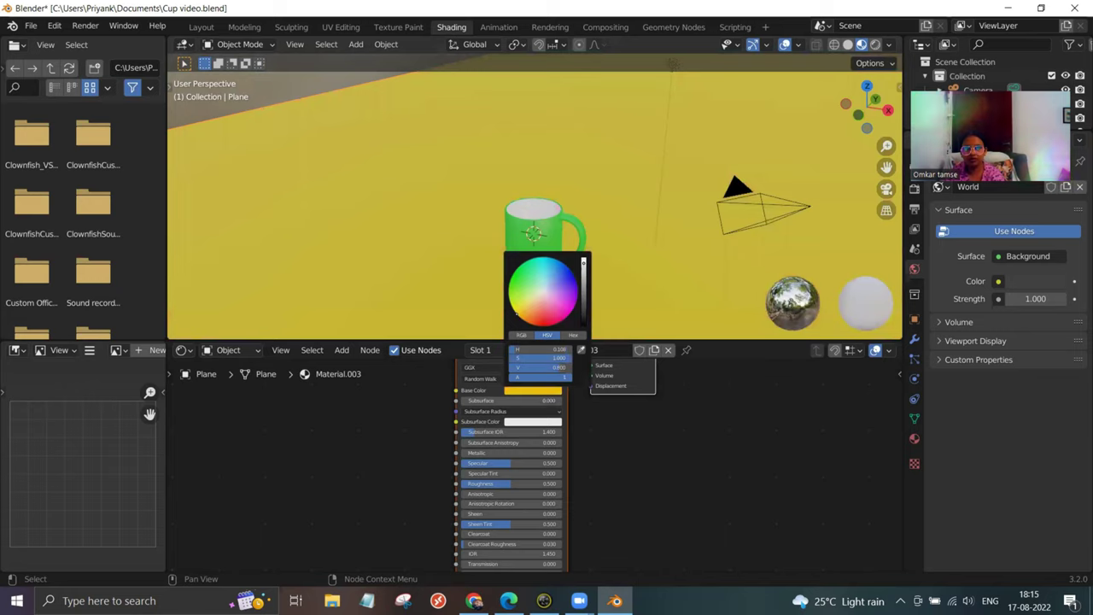
click(537, 306)
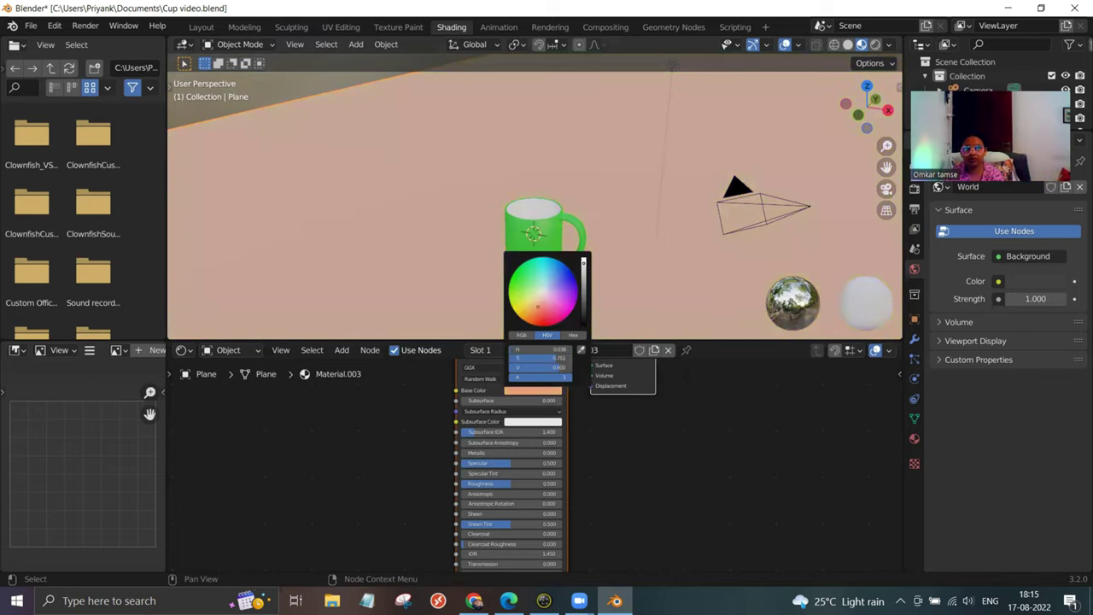
mouse_move(537, 305)
mouse_down()
mouse_move(513, 309)
mouse_move(537, 313)
mouse_move(537, 279)
mouse_move(576, 299)
mouse_move(555, 323)
mouse_move(548, 316)
mouse_up()
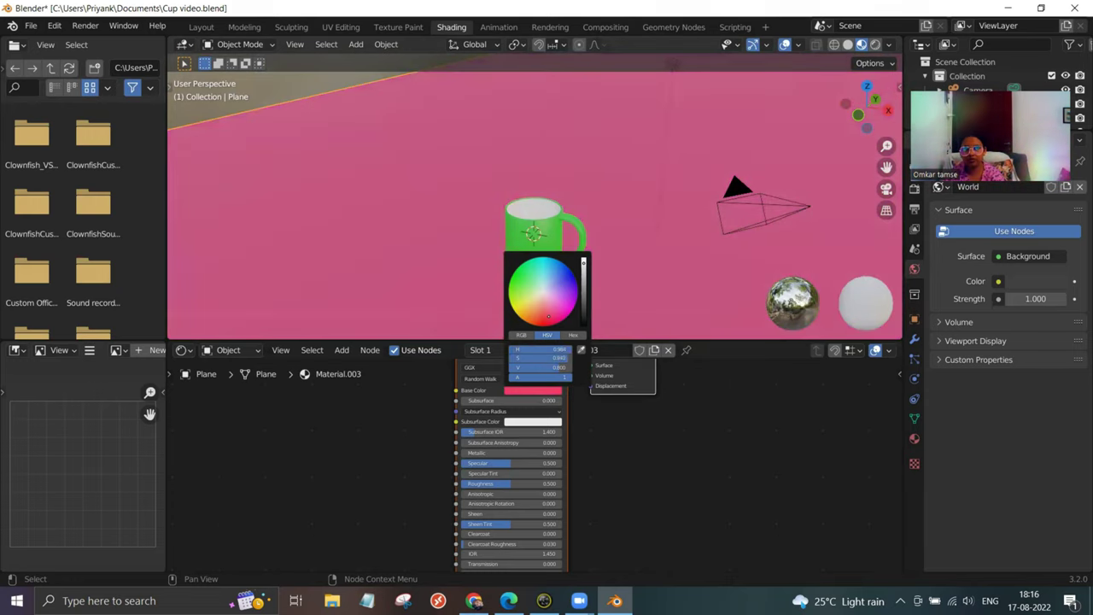
mouse_move(548, 316)
mouse_down()
mouse_move(519, 313)
mouse_move(571, 309)
mouse_move(569, 295)
mouse_up()
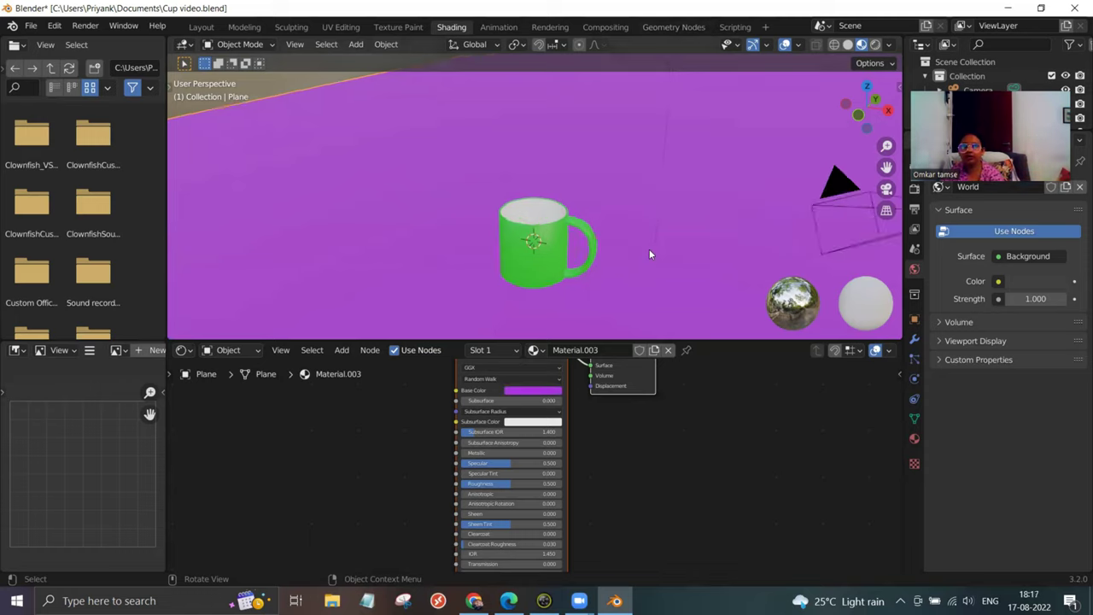
Switch the viewport to rendered shading and examine the cup, its interior and its shadow on the plane from several angles.
click(876, 45)
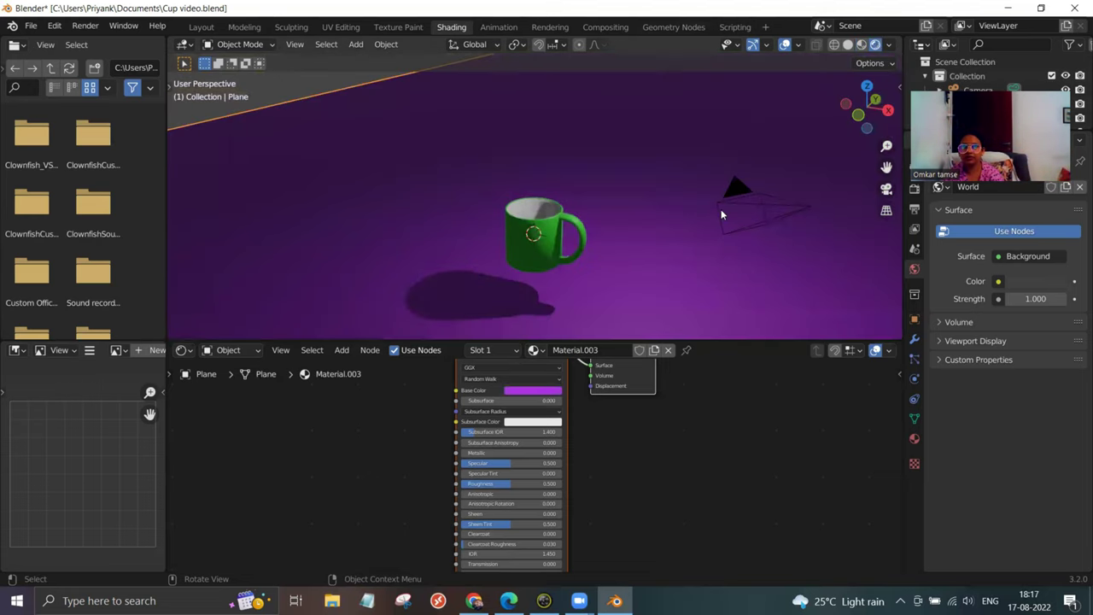
scroll(720, 221, up, 2)
scroll(718, 234, up, 1)
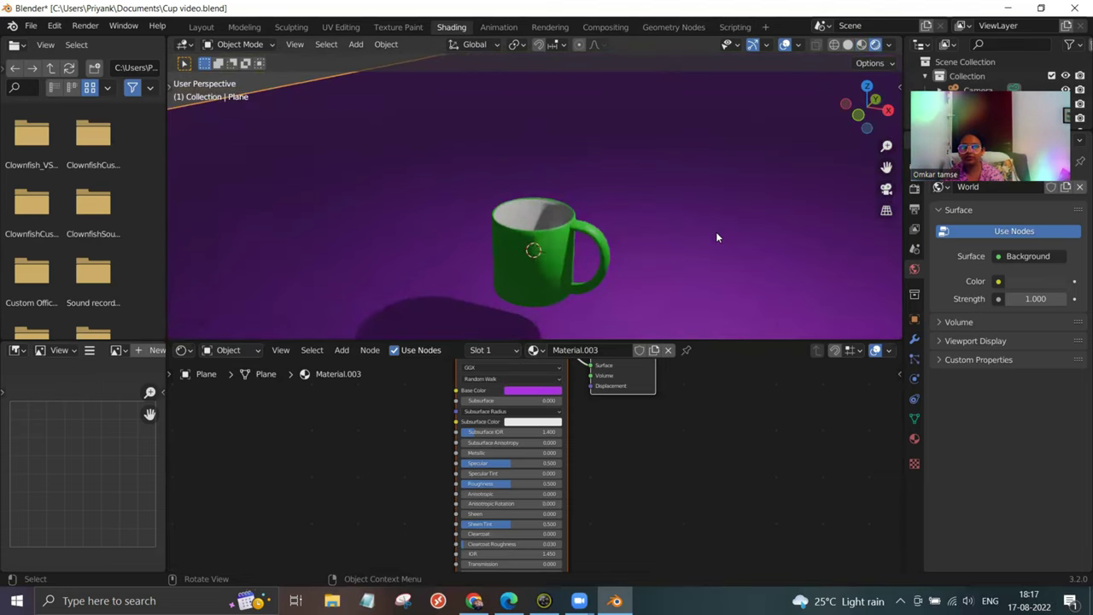
middle_drag(727, 181, 700, 279)
scroll(701, 278, down, 1)
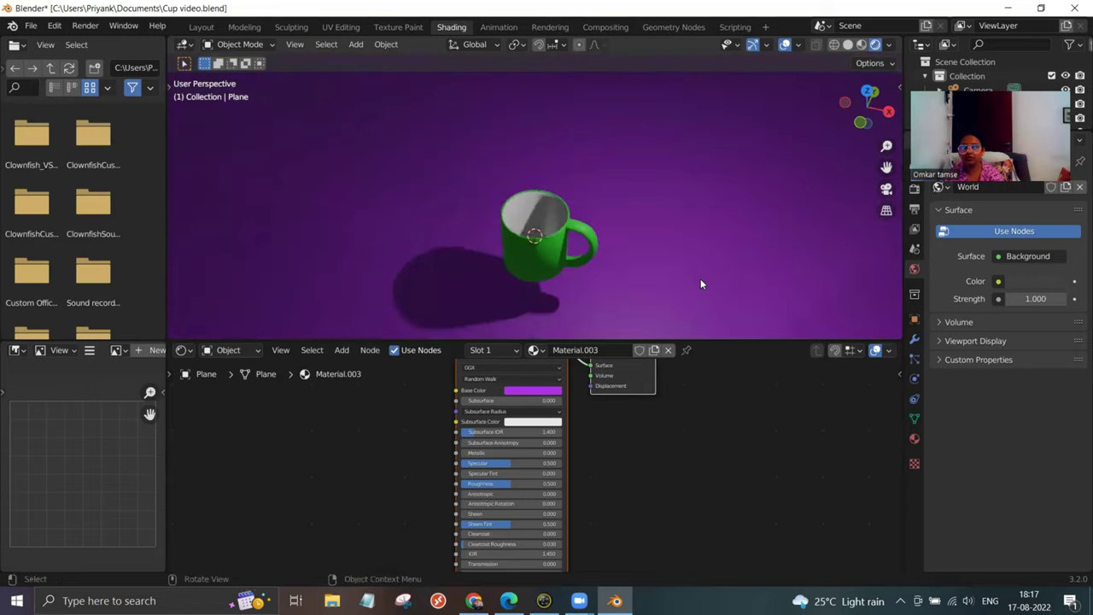
scroll(699, 287, up, 5)
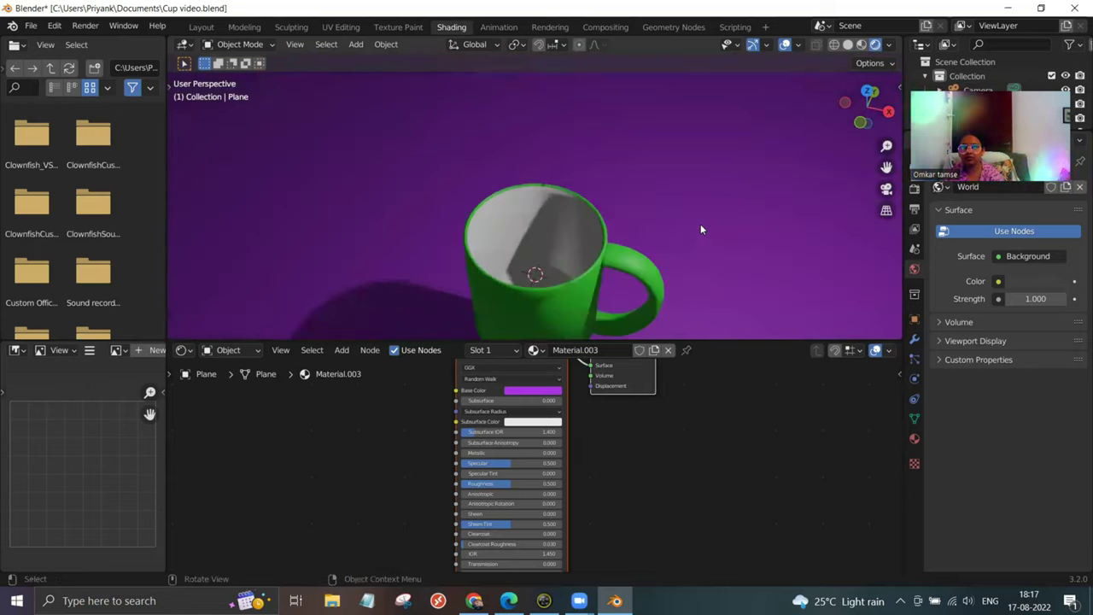
middle_drag(709, 192, 725, 233)
mouse_move(709, 295)
middle_down()
mouse_move(470, 260)
mouse_move(623, 286)
mouse_move(622, 306)
mouse_move(697, 312)
middle_up()
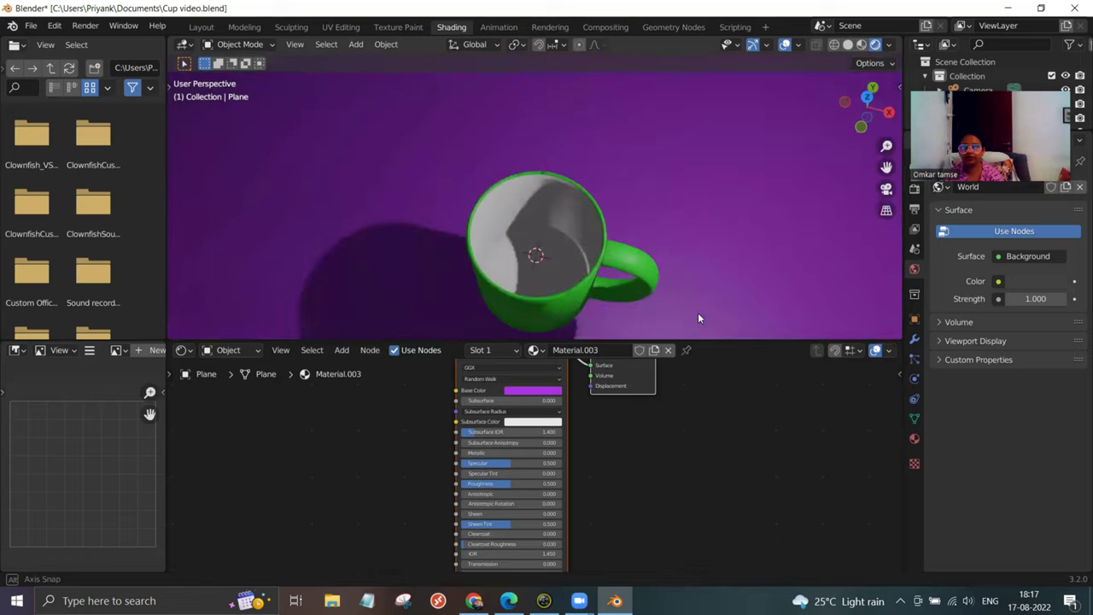
scroll(656, 285, down, 1)
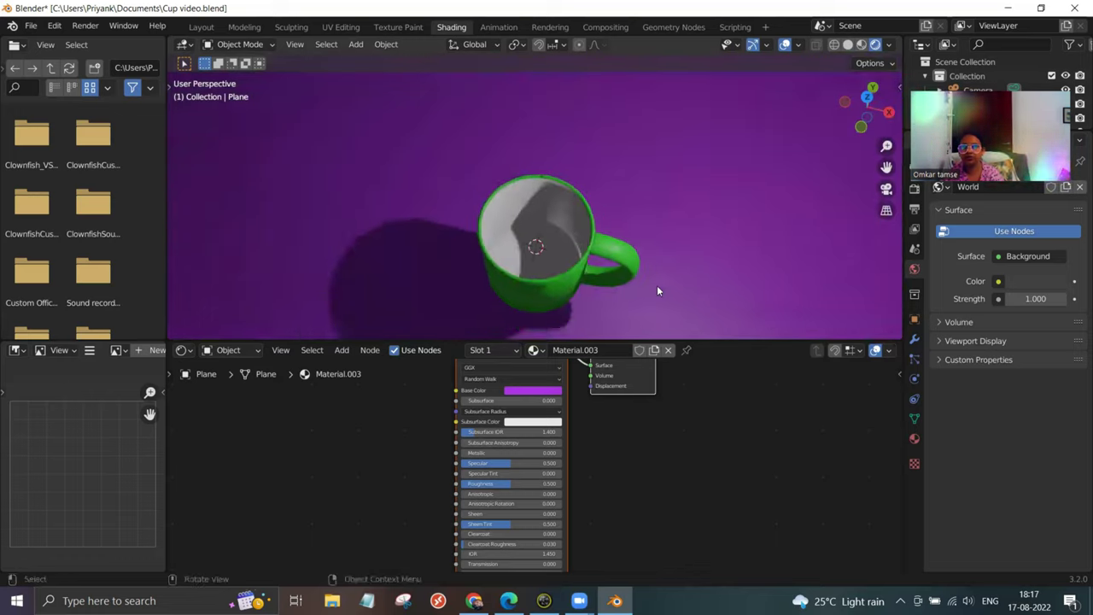
scroll(660, 285, down, 1)
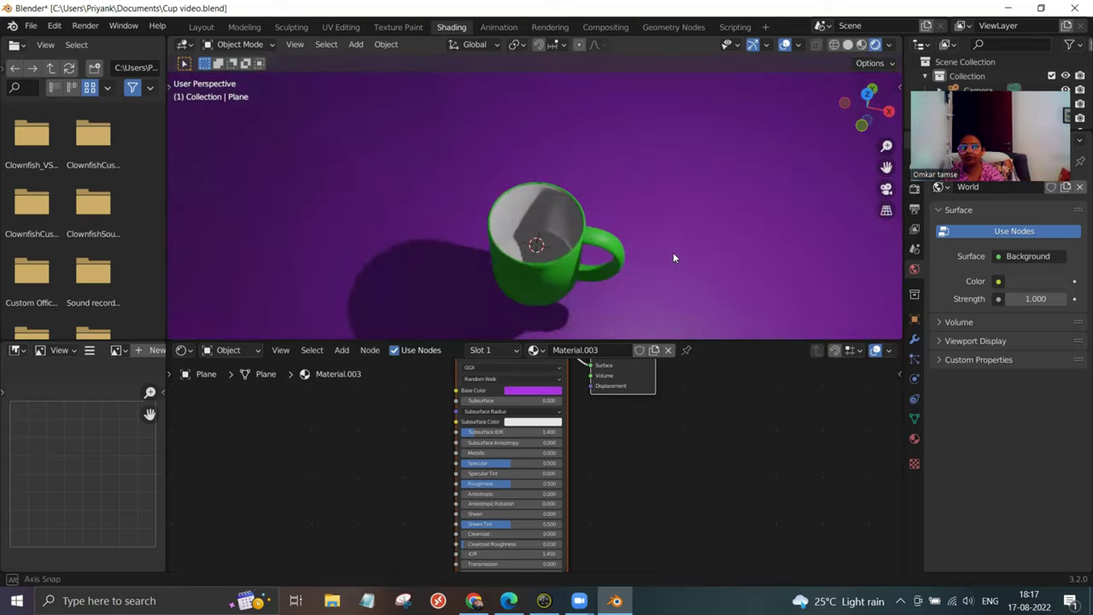
middle_drag(683, 228, 634, 266)
scroll(565, 287, up, 2)
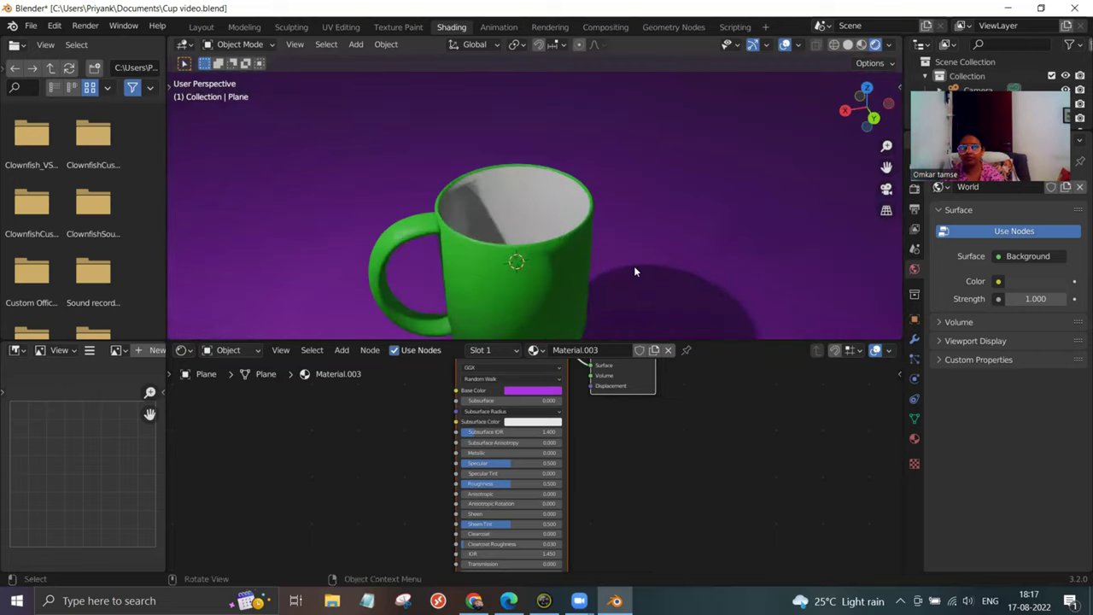
middle_drag(688, 234, 798, 299)
drag(859, 88, 617, 265)
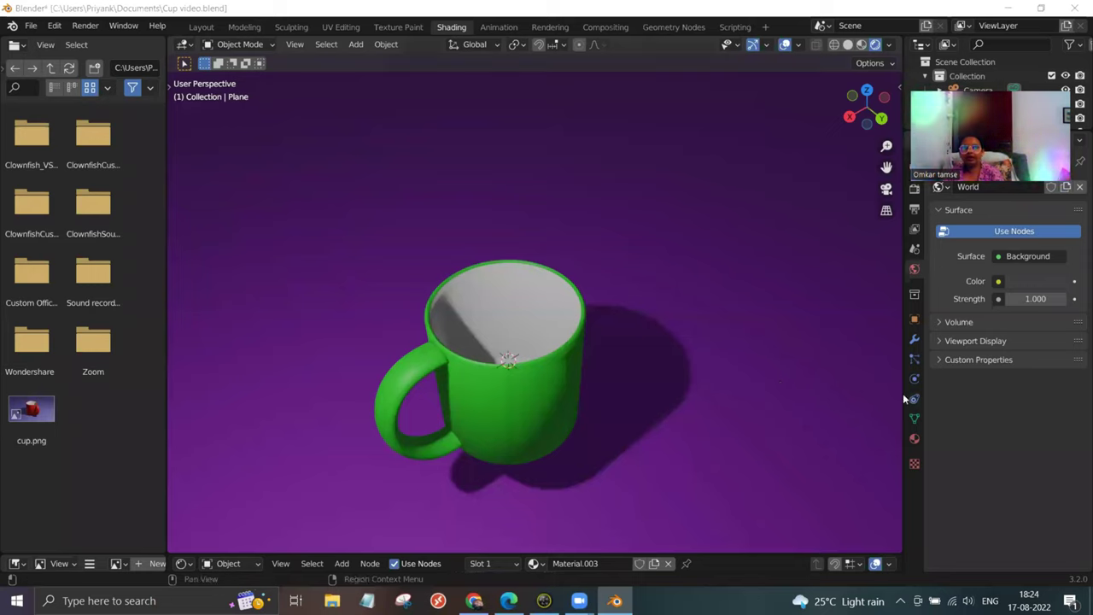
Render a still image of the cup scene from the camera.
click(32, 26)
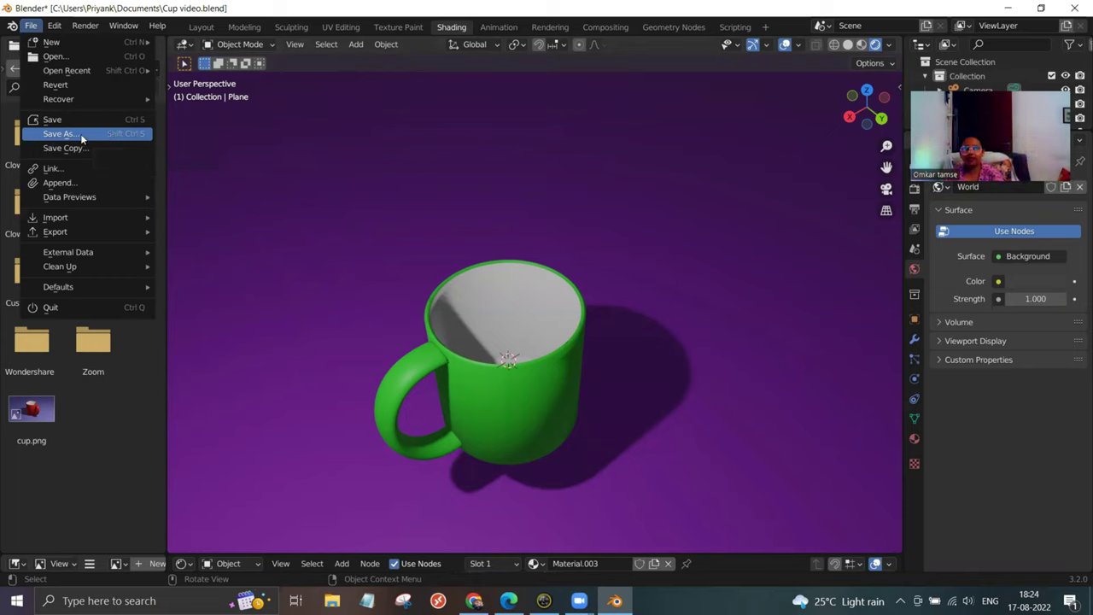
click(87, 28)
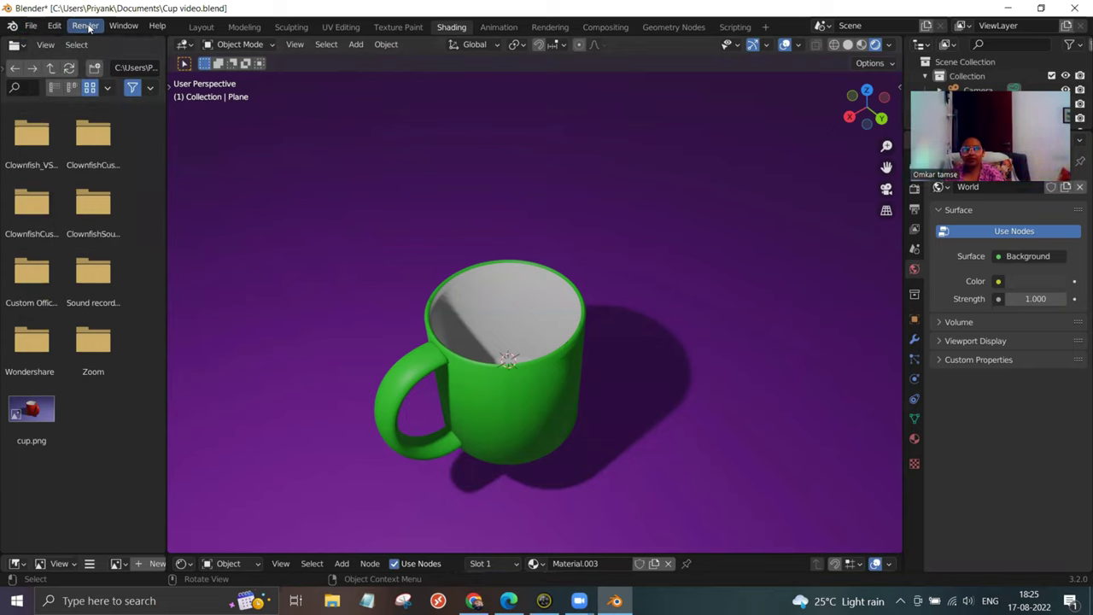
click(92, 27)
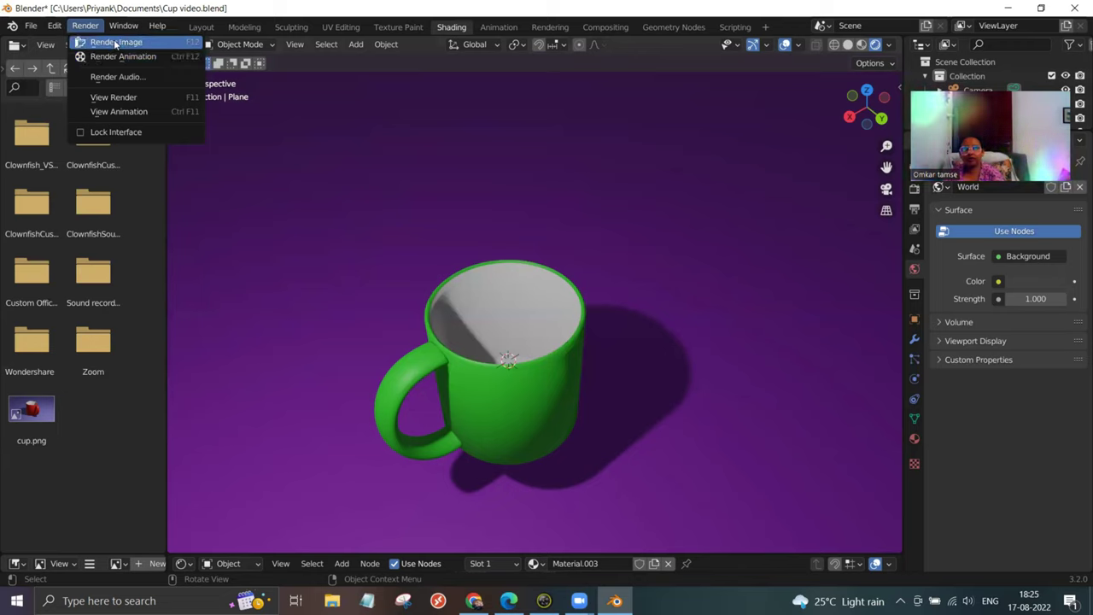
click(115, 42)
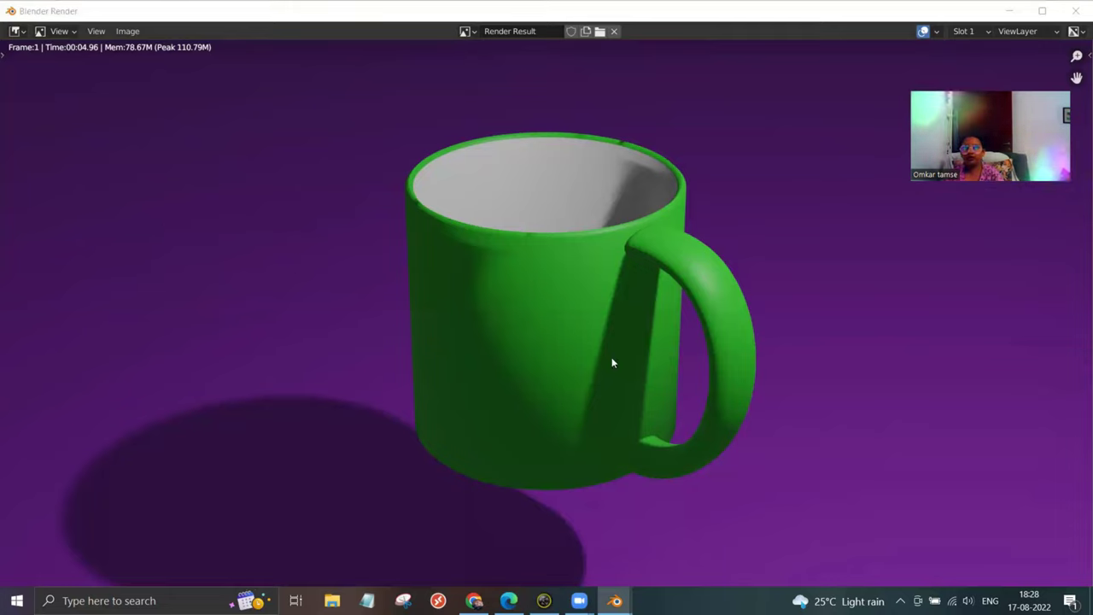
Save the rendered image in the Documents folder as Green Mug.png.
click(127, 30)
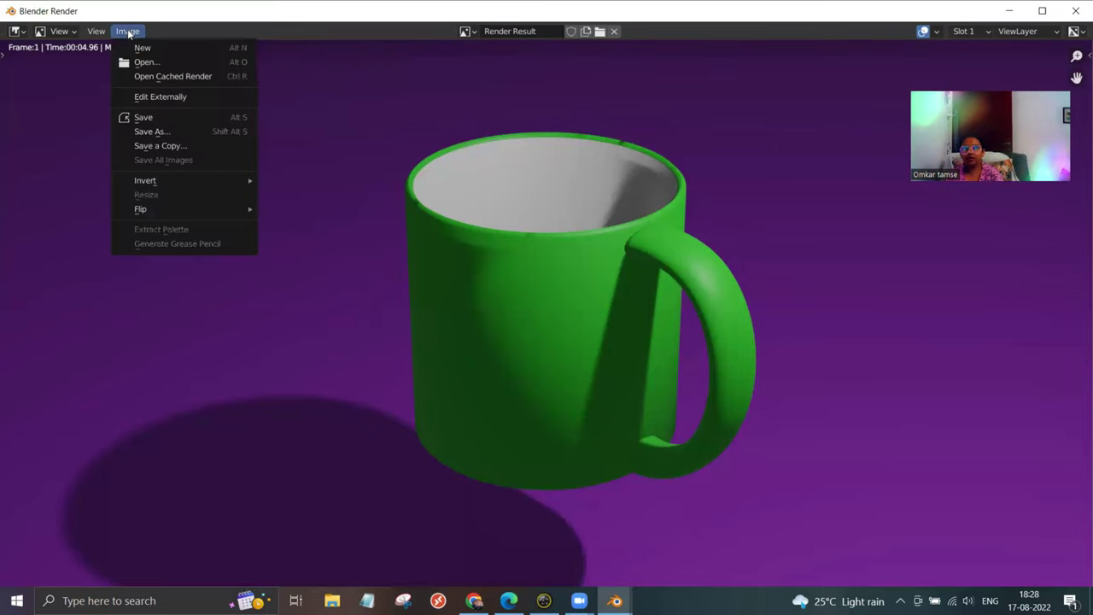
click(161, 133)
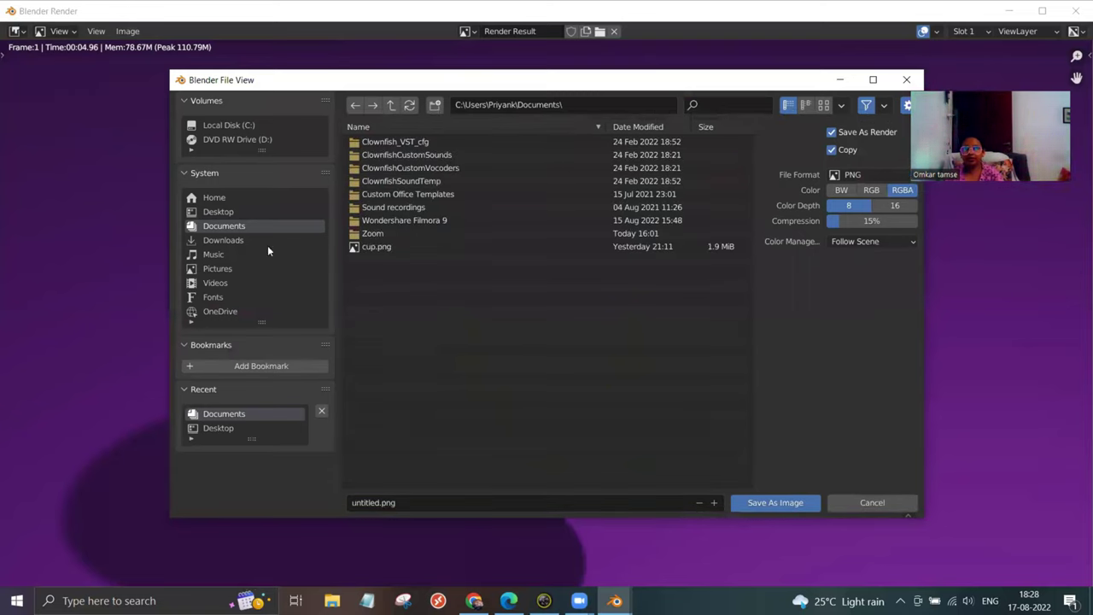
click(415, 503)
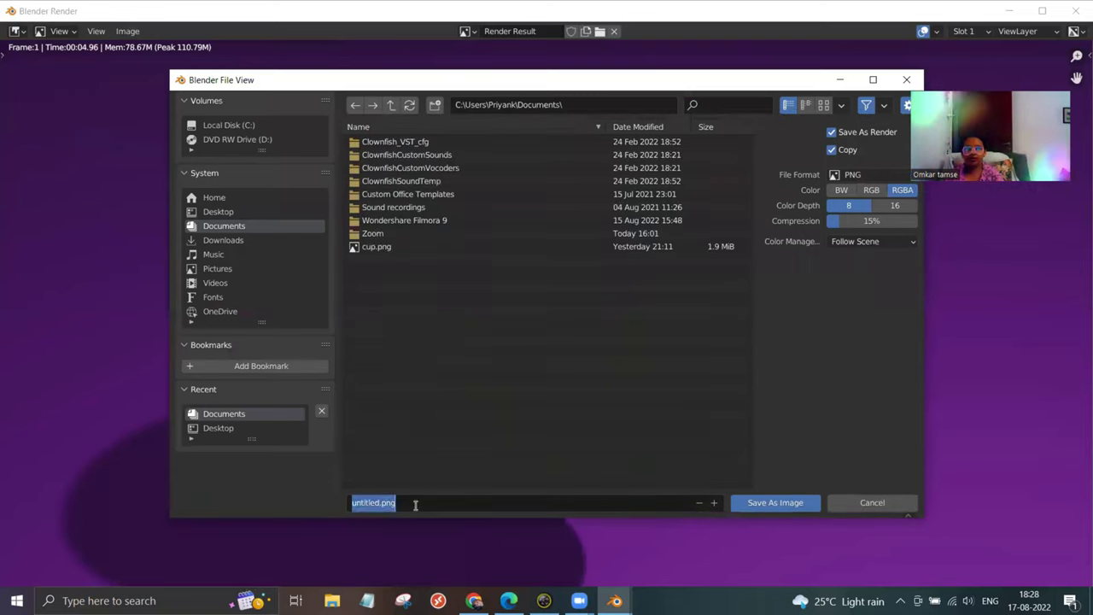
key(BackSpace)
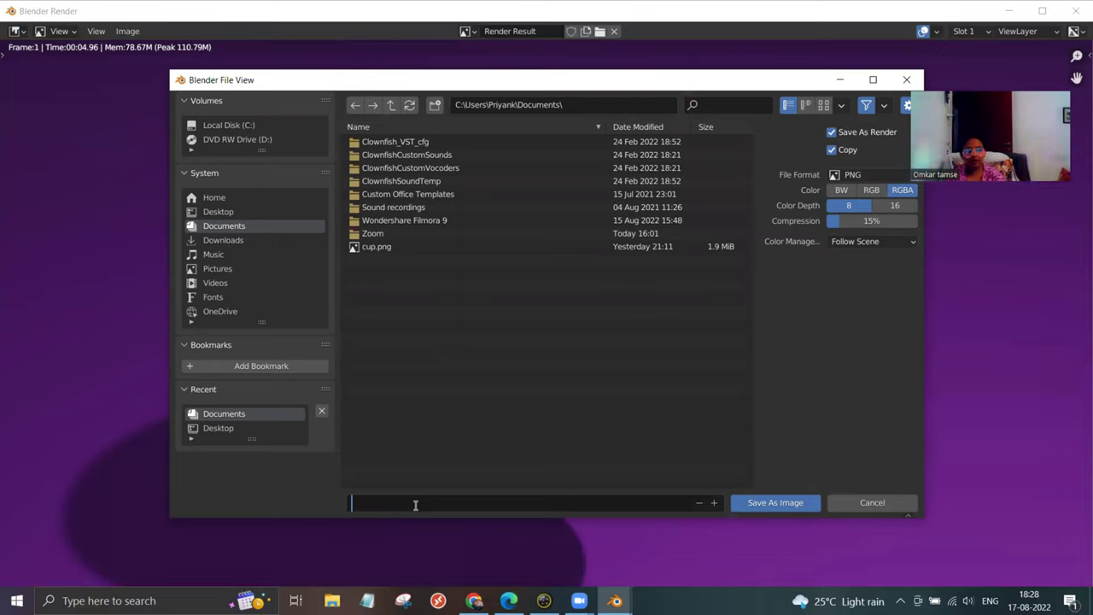
text(Gree)
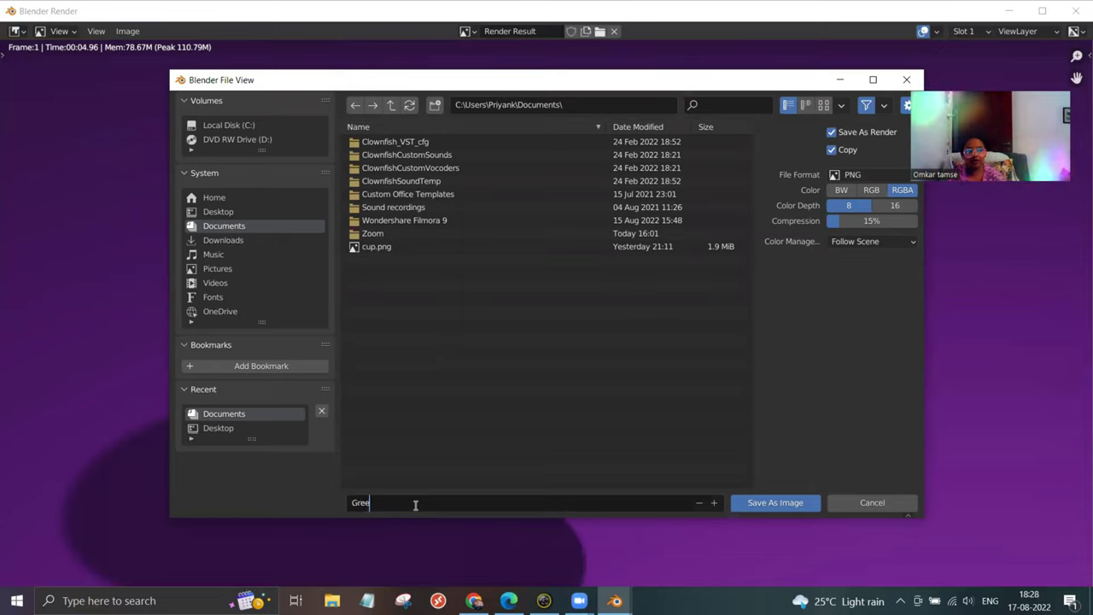
text(n M)
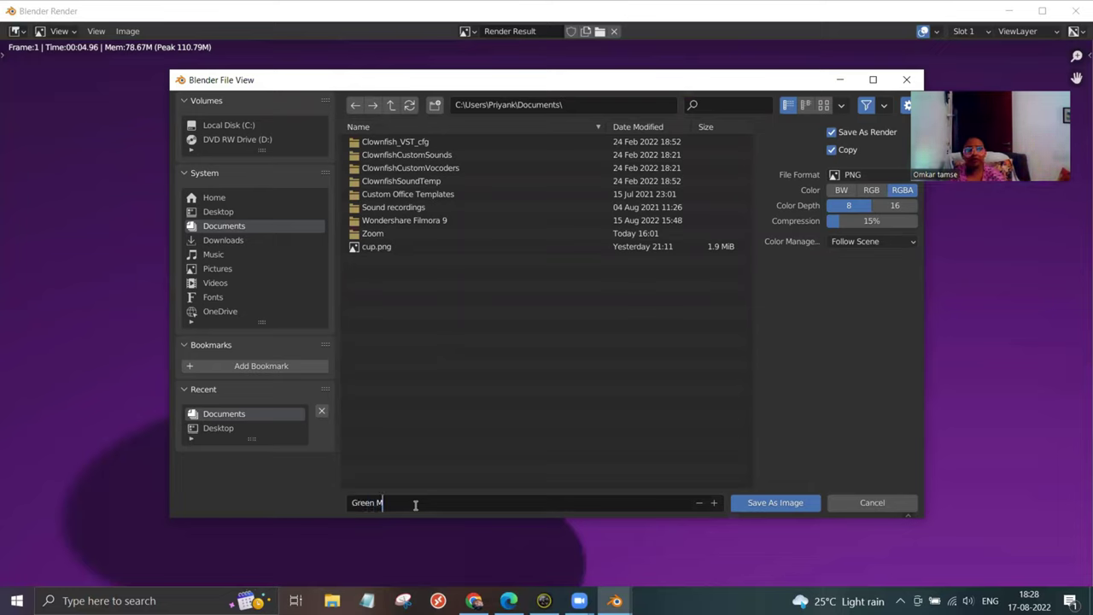
text(ug)
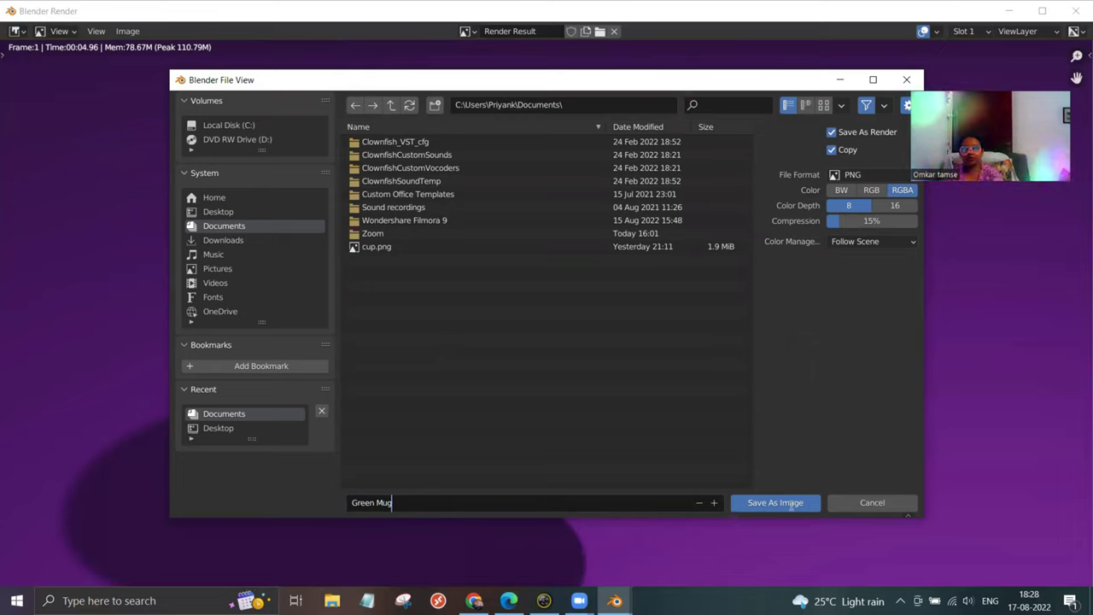
click(776, 502)
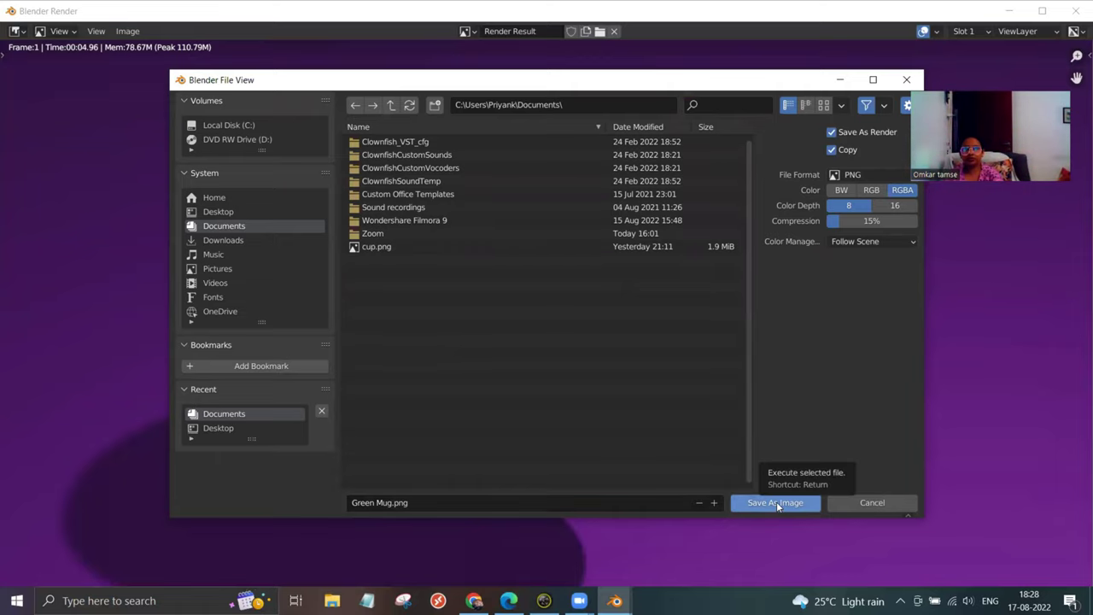
click(776, 502)
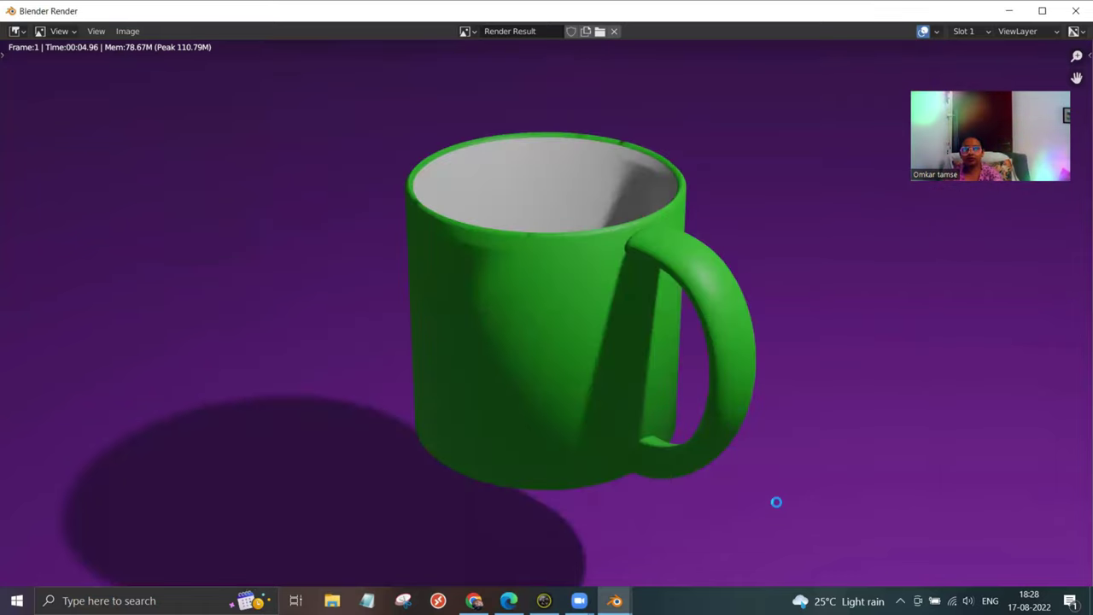